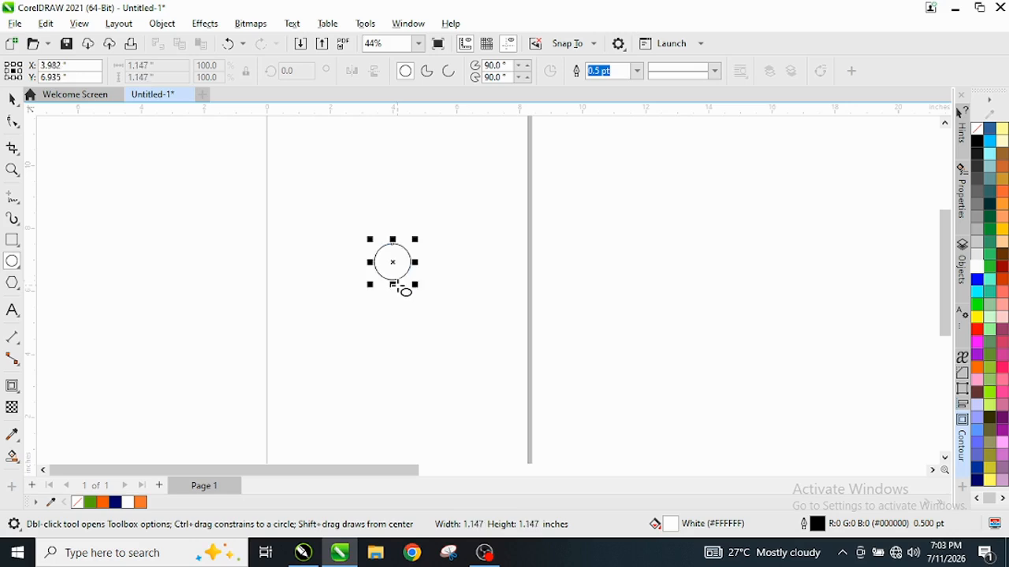
# - Scale the circle down proportionally to about 0.69 in in diameter and keep it selected
pyautogui.scroll(3, 376, 263)
pyautogui.press('space')
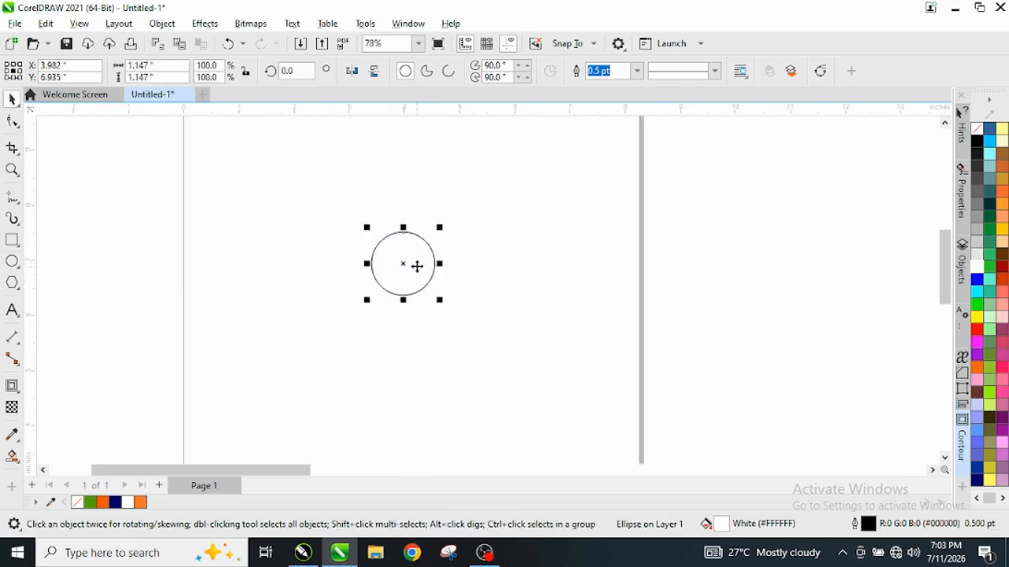
pyautogui.scroll(-1, 408, 258)
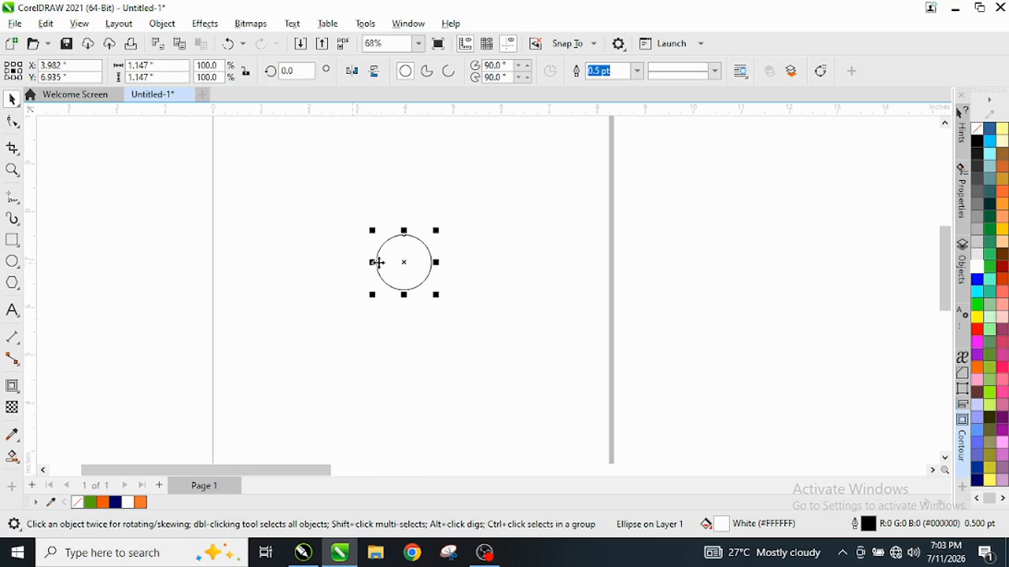
pyautogui.scroll(7, 389, 260)
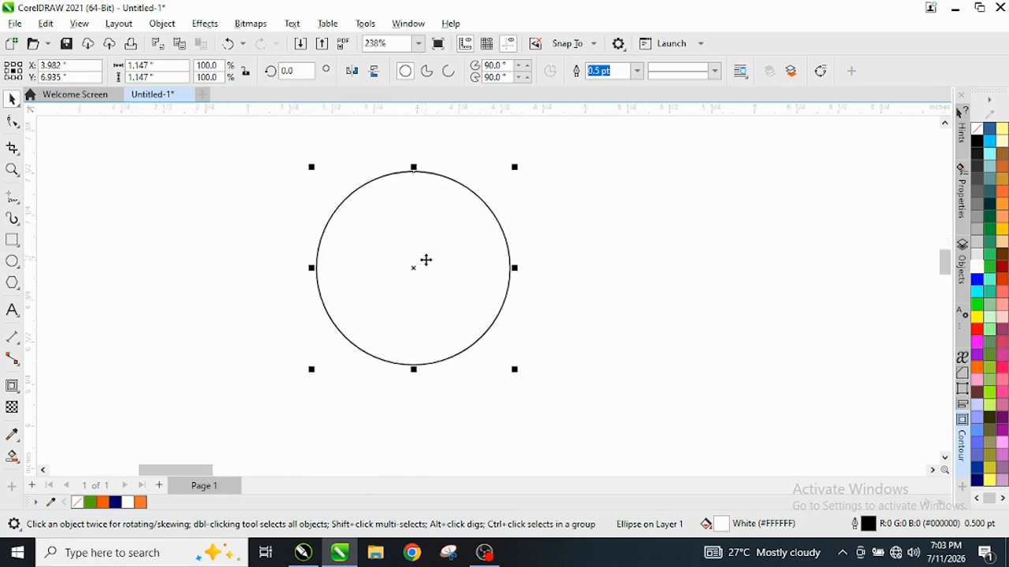
pyautogui.scroll(-8, 425, 260)
pyautogui.moveTo(458, 242); pyautogui.dragTo(435, 262)
pyautogui.scroll(2, 423, 263)
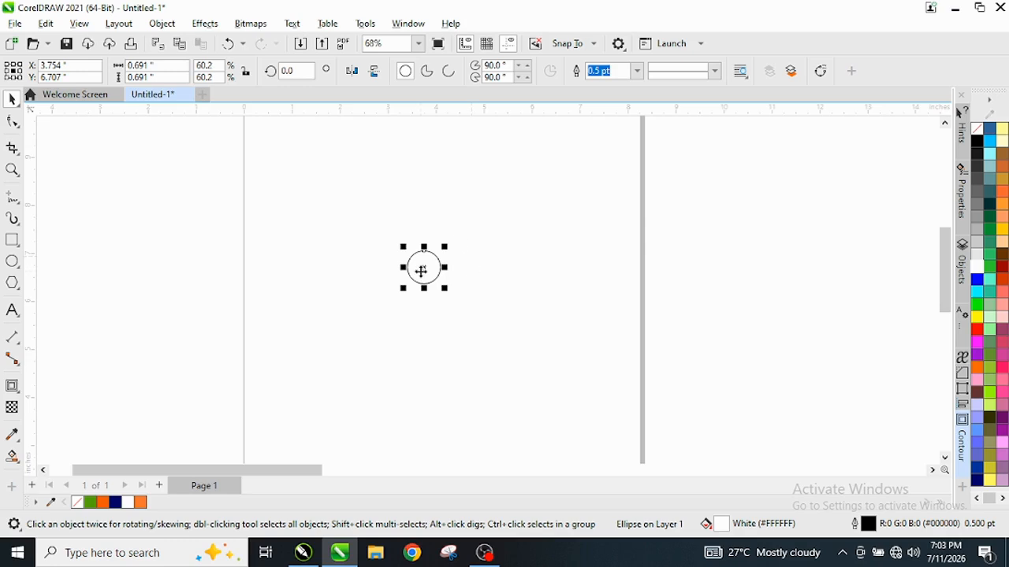
pyautogui.click(444, 256)
pyautogui.scroll(-2, 445, 254)
pyautogui.click(432, 262)
pyautogui.scroll(3, 433, 261)
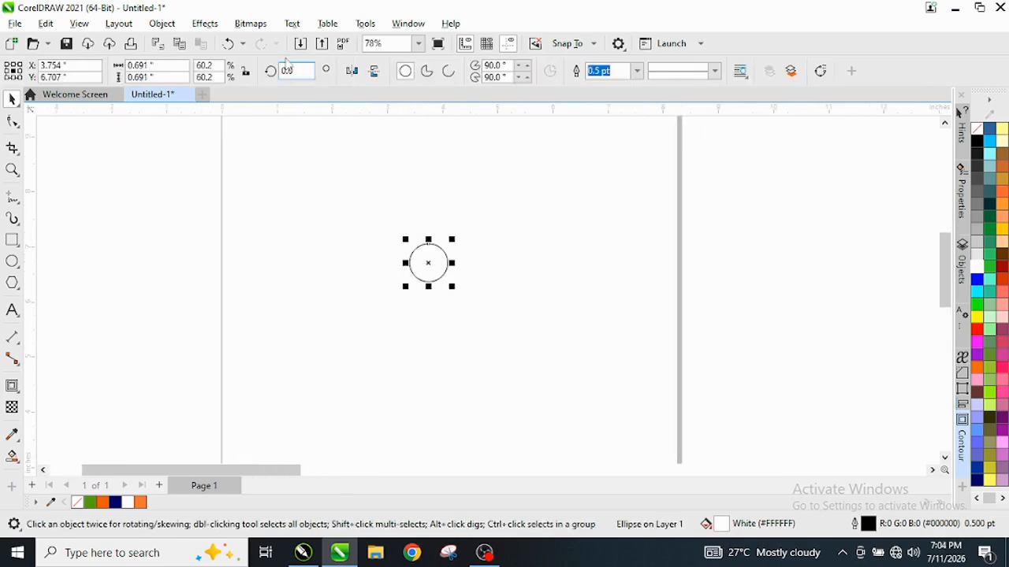
pyautogui.click(252, 28)
pyautogui.click(205, 23)
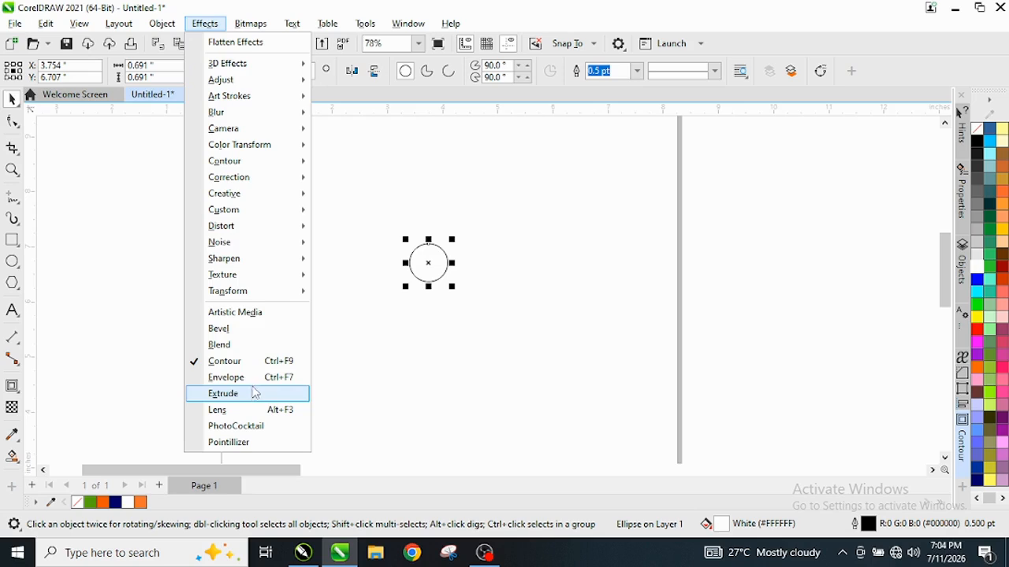
pyautogui.press('Escape')
pyautogui.click(162, 24)
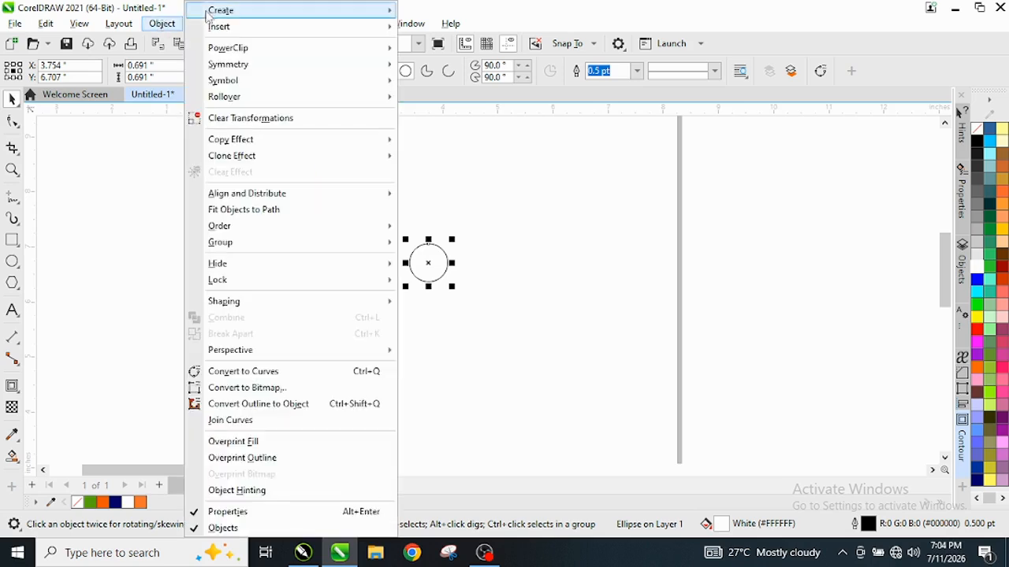
pyautogui.click(153, 175)
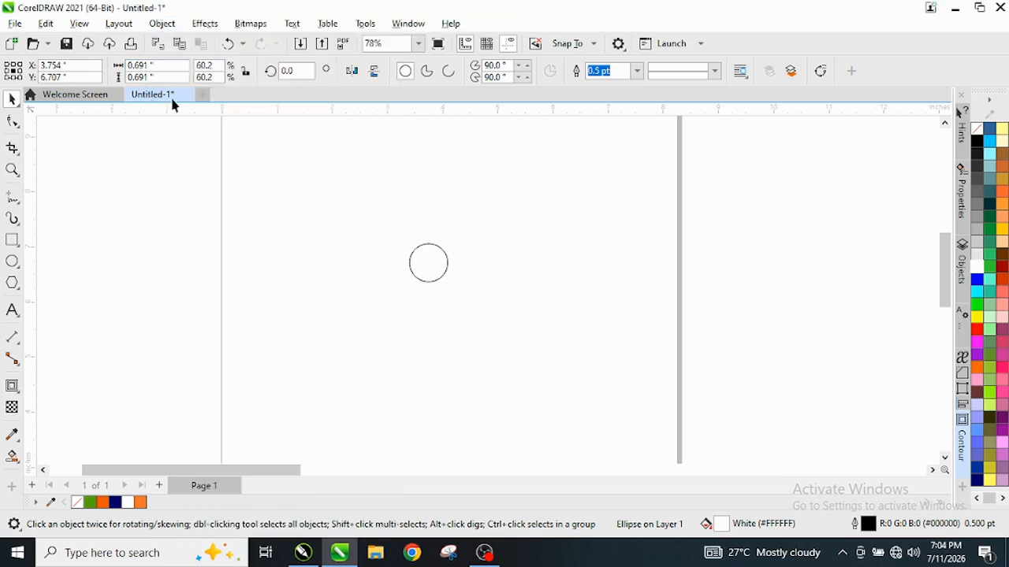
# - Apply an outside contour to the small circle with 11 steps, a 0.5 in offset, and black outline and fill colors
pyautogui.click(205, 24)
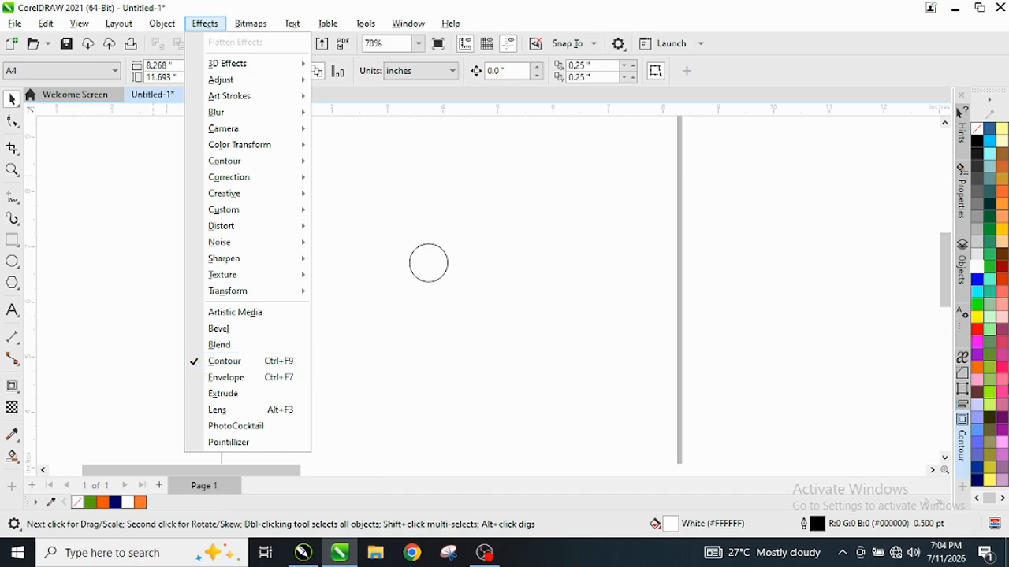
pyautogui.click(966, 448)
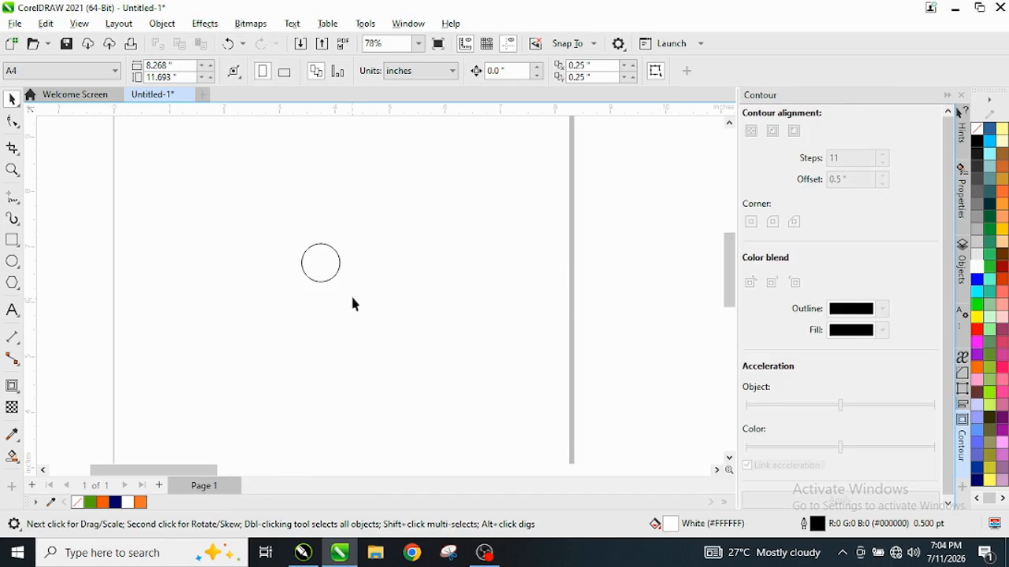
pyautogui.click(326, 264)
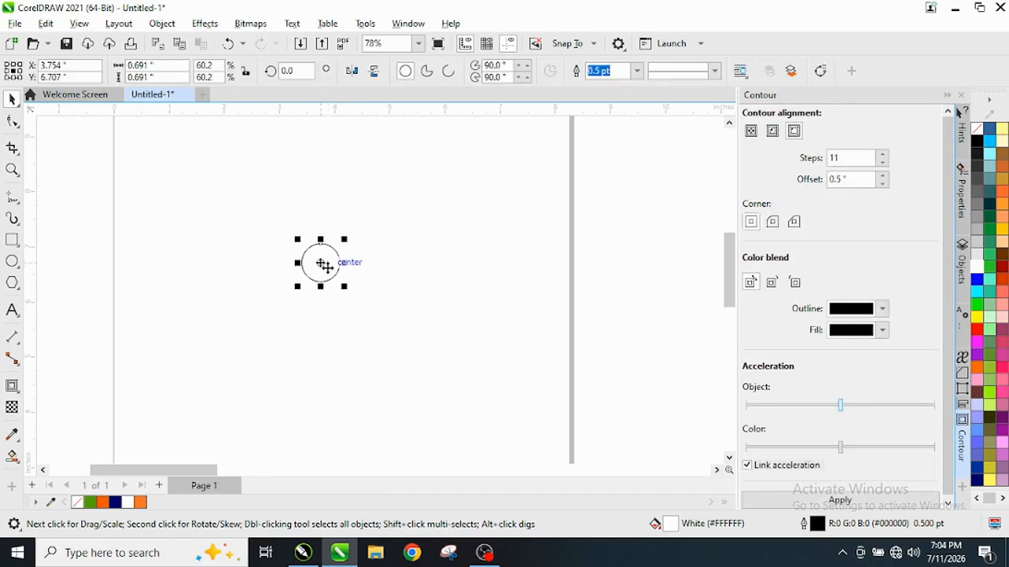
pyautogui.scroll(2, 319, 262)
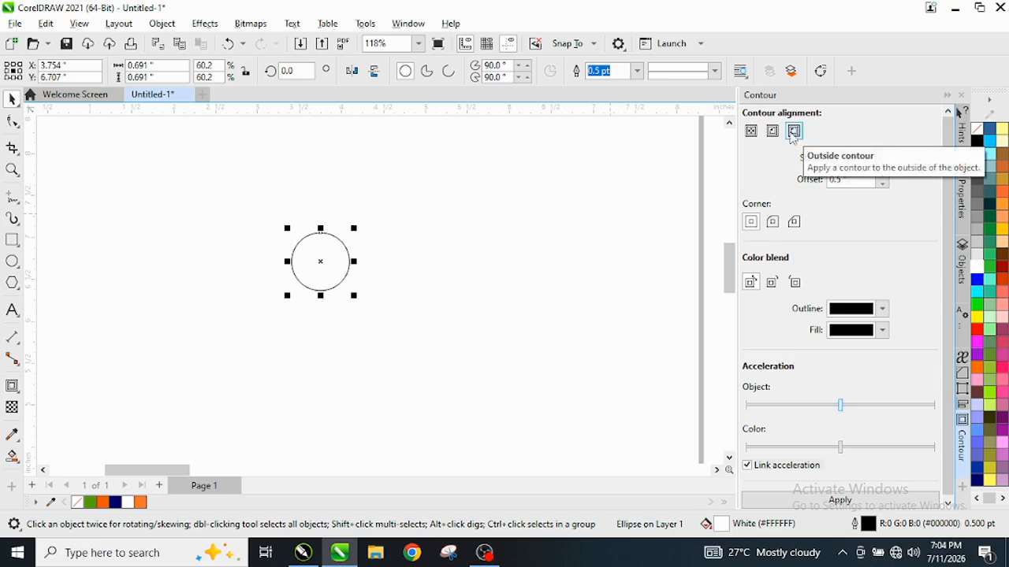
pyautogui.click(845, 158)
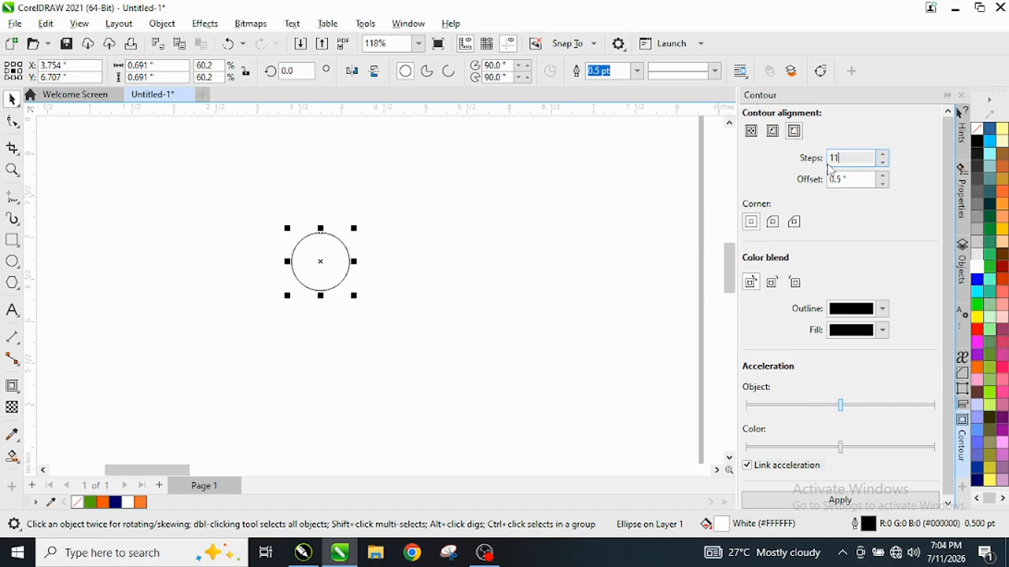
pyautogui.click(835, 179)
pyautogui.click(868, 180)
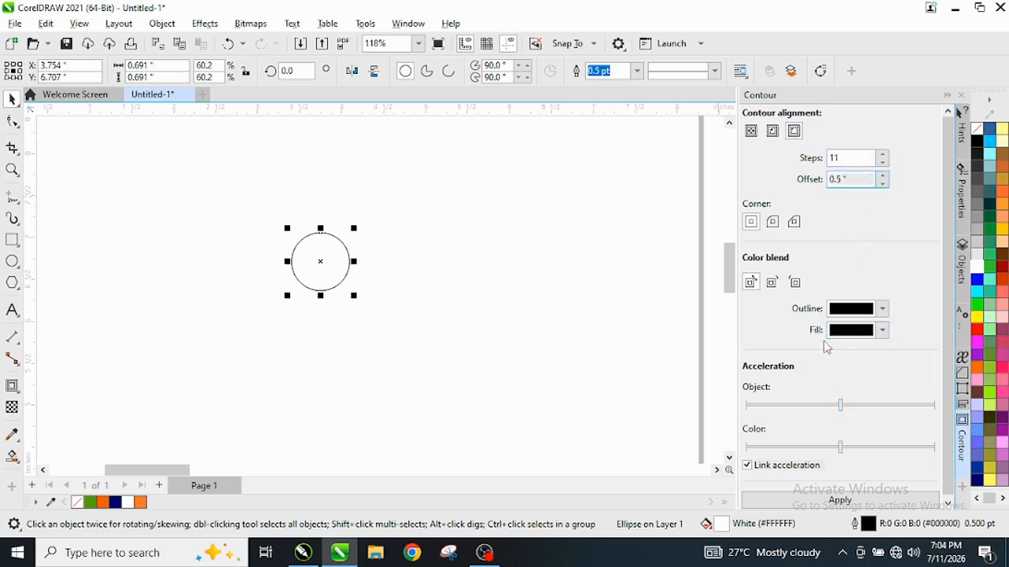
pyautogui.click(834, 500)
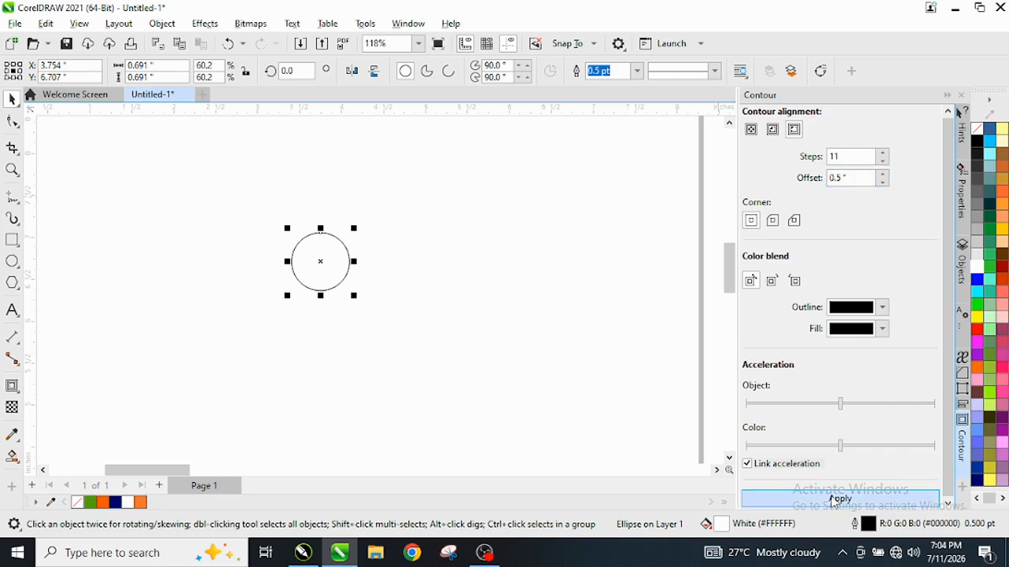
pyautogui.scroll(1, 485, 307)
pyautogui.scroll(-1, 484, 307)
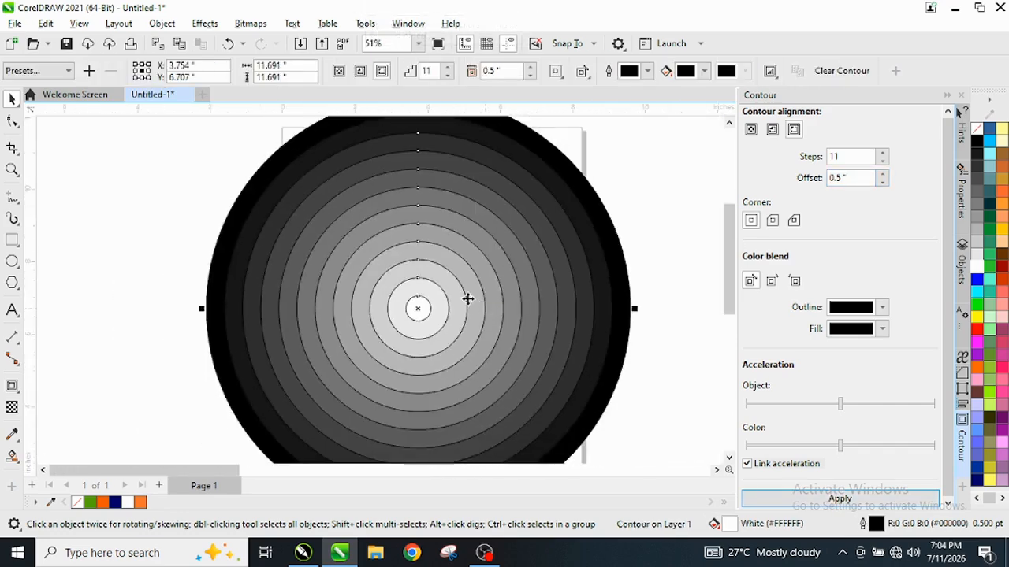
pyautogui.scroll(-1, 452, 258)
pyautogui.scroll(1, 400, 173)
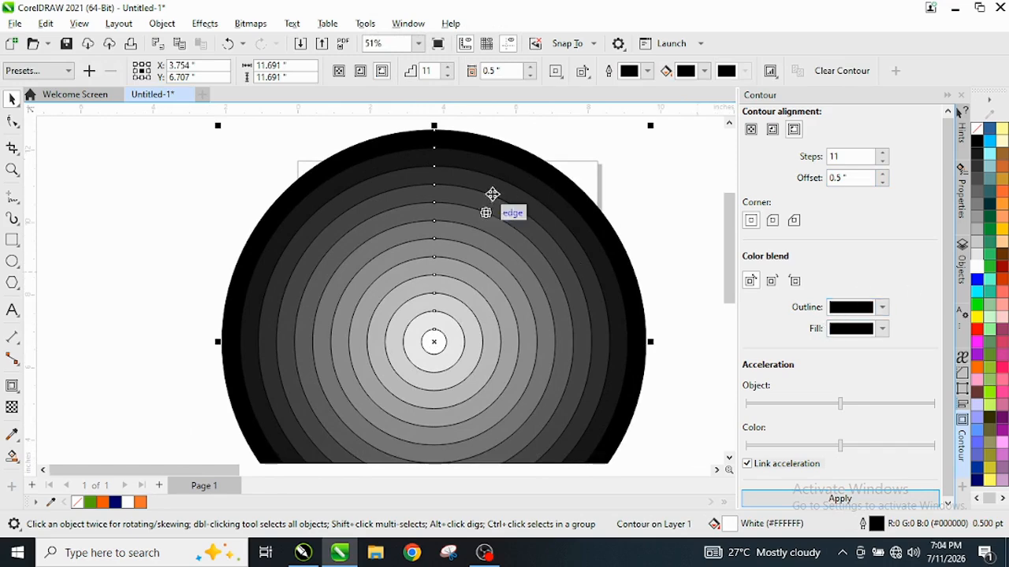
# - Select the contoured circle and collapse the Contour docker without changing the outline color
pyautogui.click(883, 308)
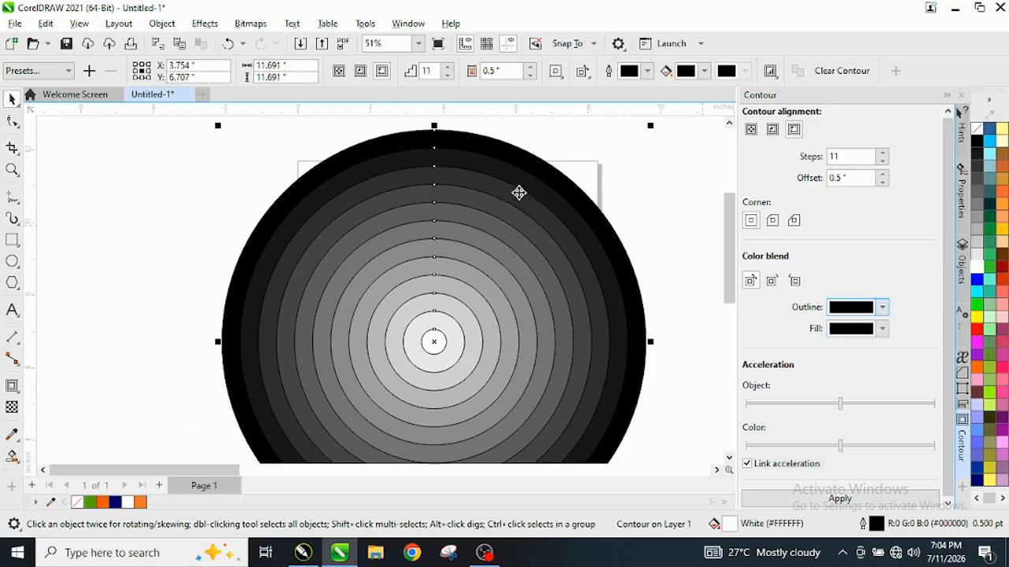
pyautogui.scroll(-1, 446, 216)
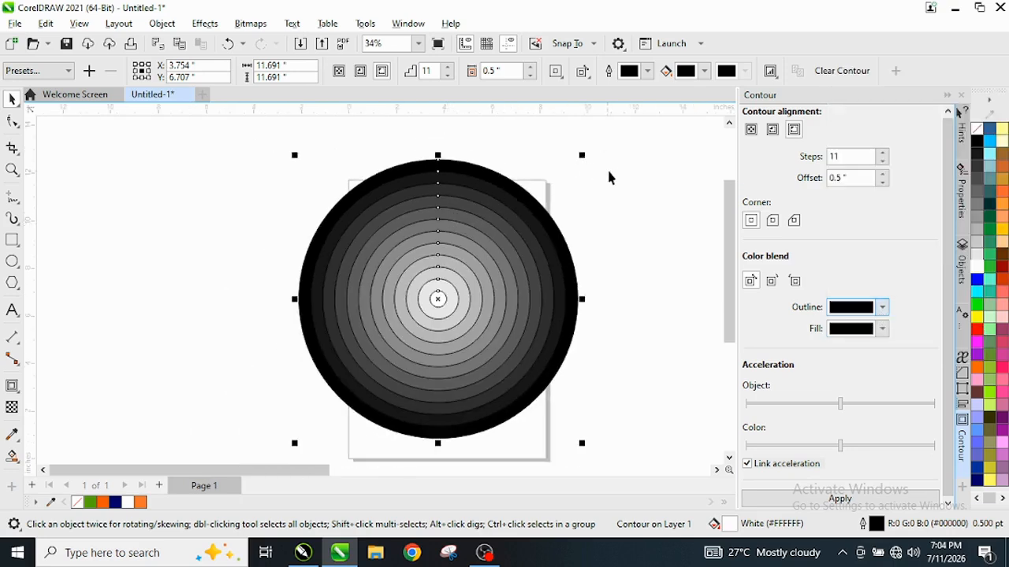
pyautogui.press('Escape')
pyautogui.click(465, 240)
pyautogui.click(962, 438)
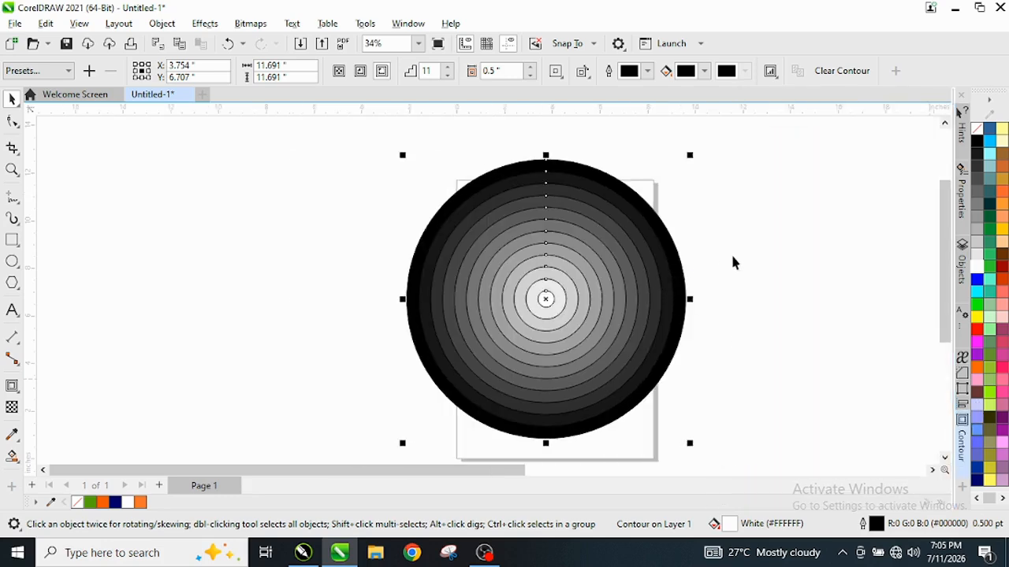
pyautogui.scroll(1, 714, 260)
pyautogui.scroll(-1, 578, 159)
pyautogui.scroll(1, 595, 215)
pyautogui.scroll(-2, 641, 252)
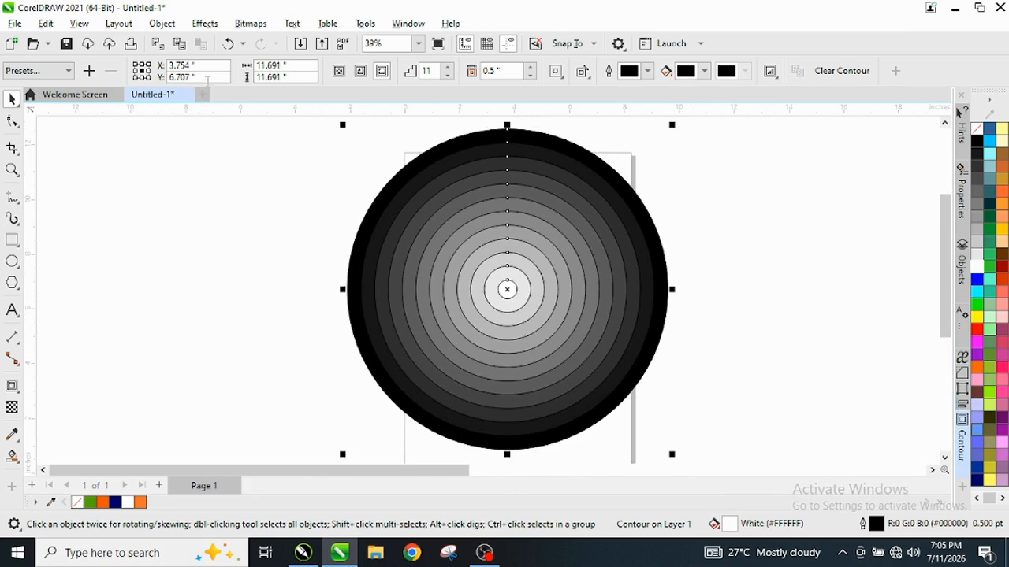
# - Set up the Smart Fill tool with the orange fill color #F77731 and no outline
pyautogui.click(18, 464)
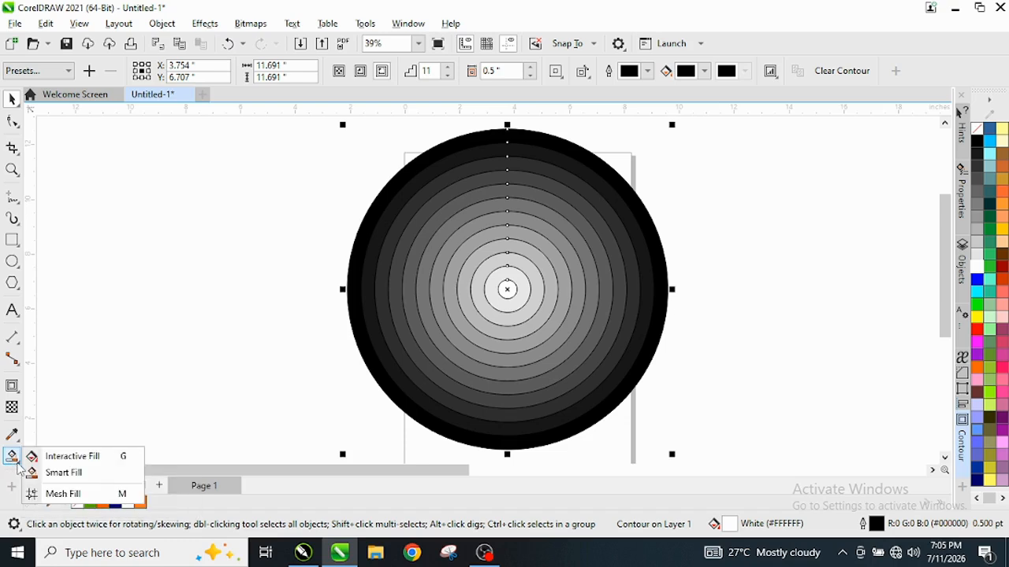
pyautogui.click(62, 478)
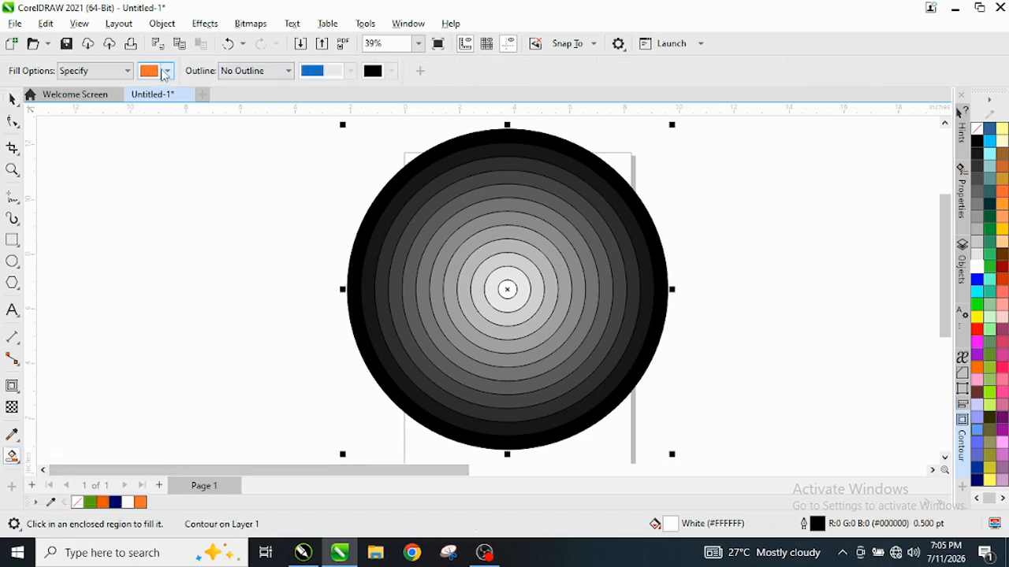
pyautogui.click(167, 72)
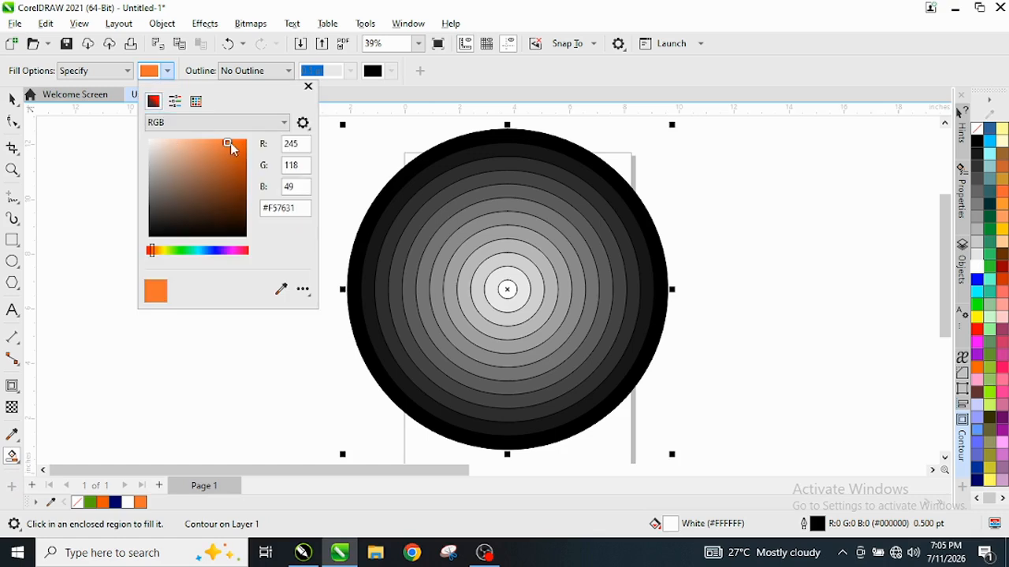
pyautogui.click(227, 143)
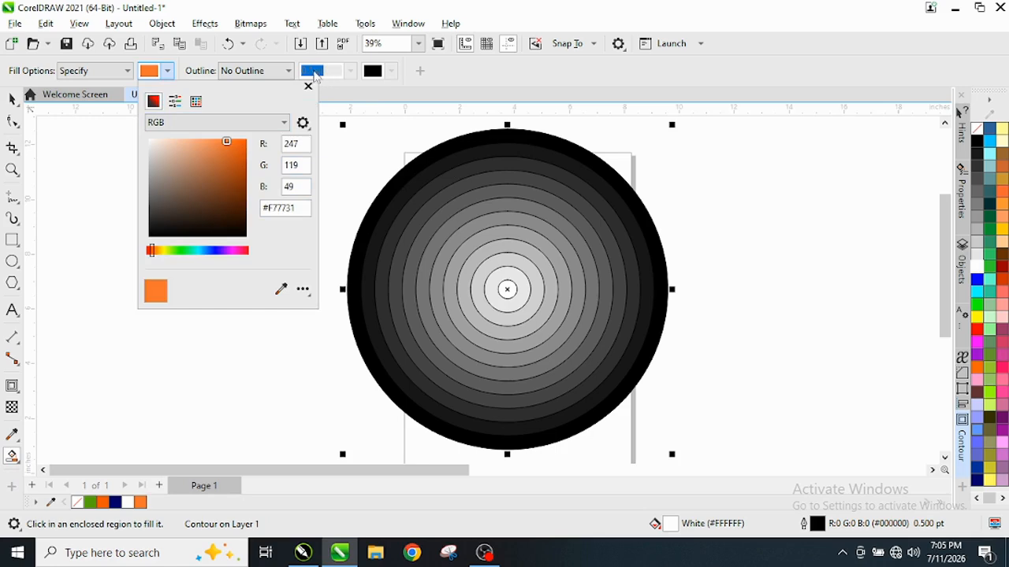
pyautogui.click(260, 71)
pyautogui.click(260, 71)
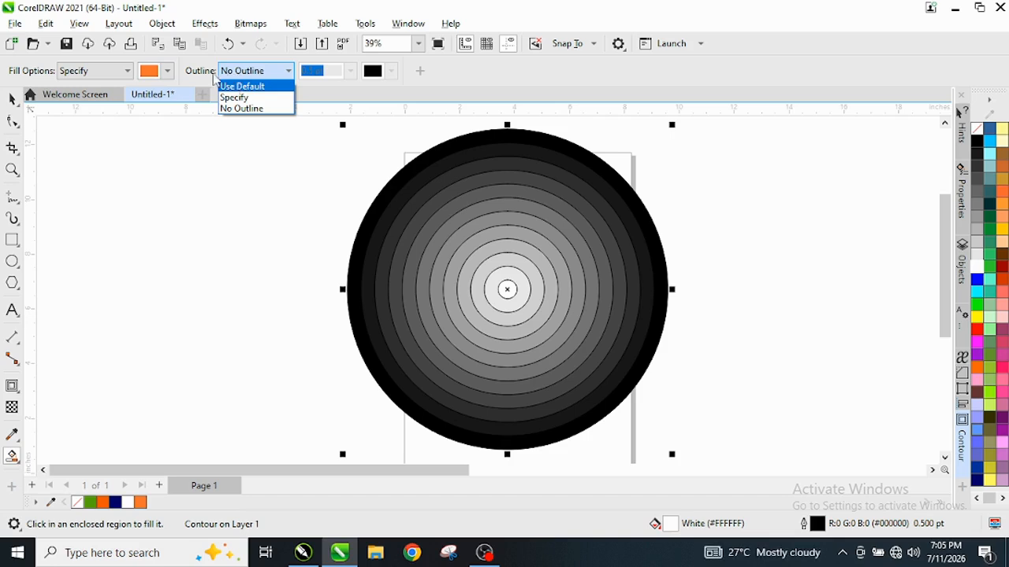
pyautogui.click(245, 108)
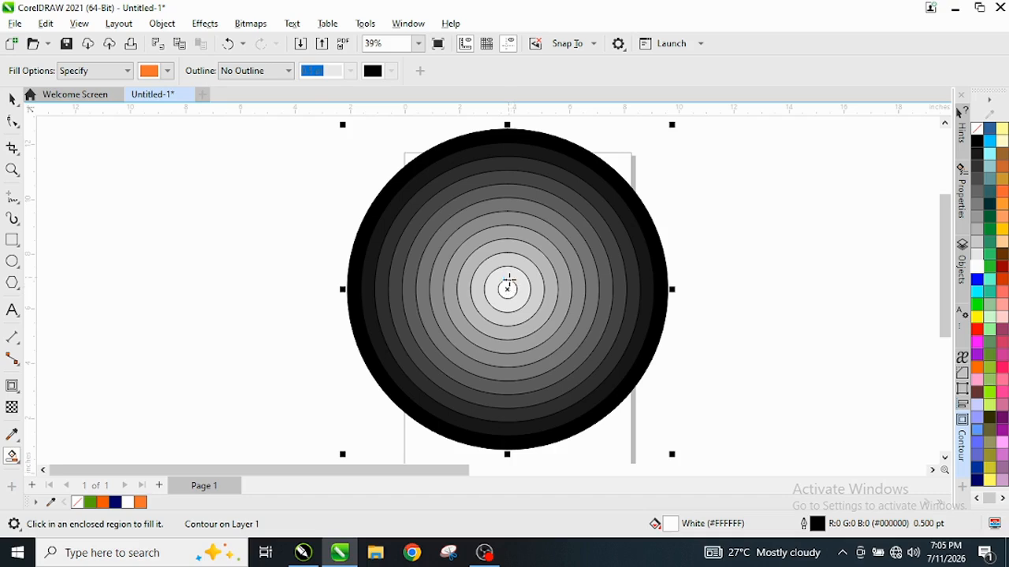
# - Smart-fill every other ring of the contour with orange, from the innermost ring around the white center to the outermost
pyautogui.click(529, 279)
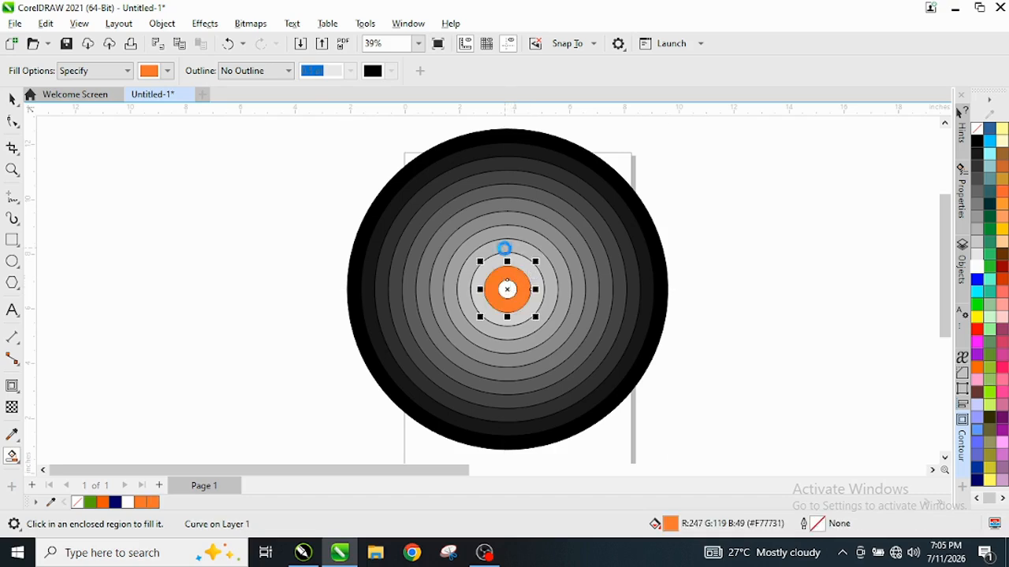
pyautogui.click(505, 222)
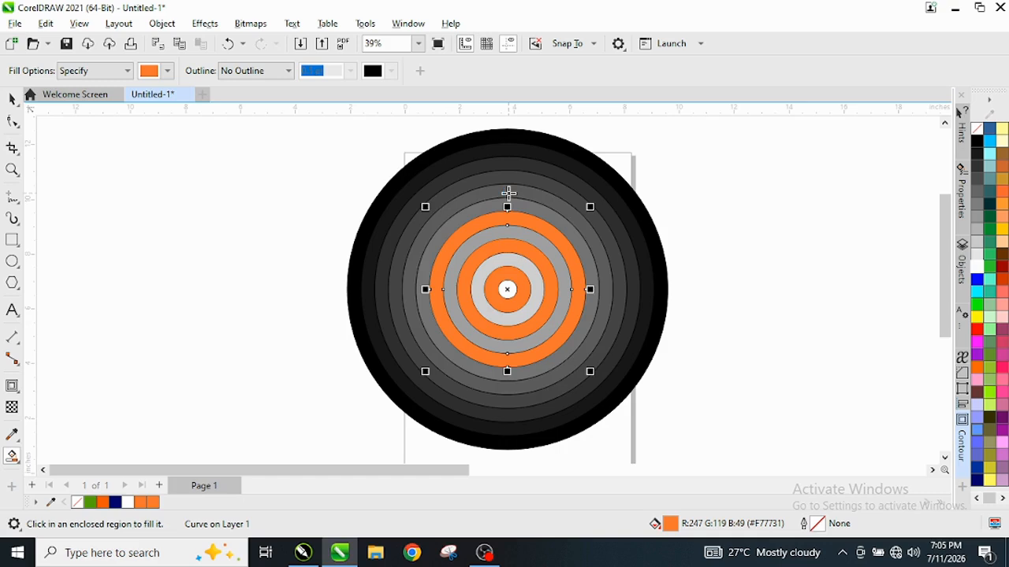
pyautogui.click(509, 192)
pyautogui.click(506, 165)
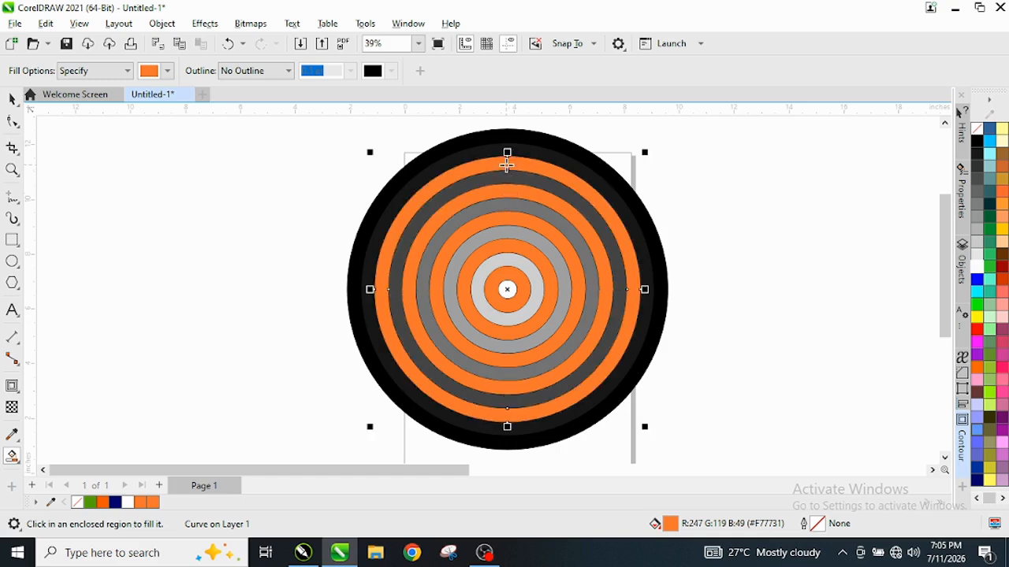
pyautogui.click(504, 138)
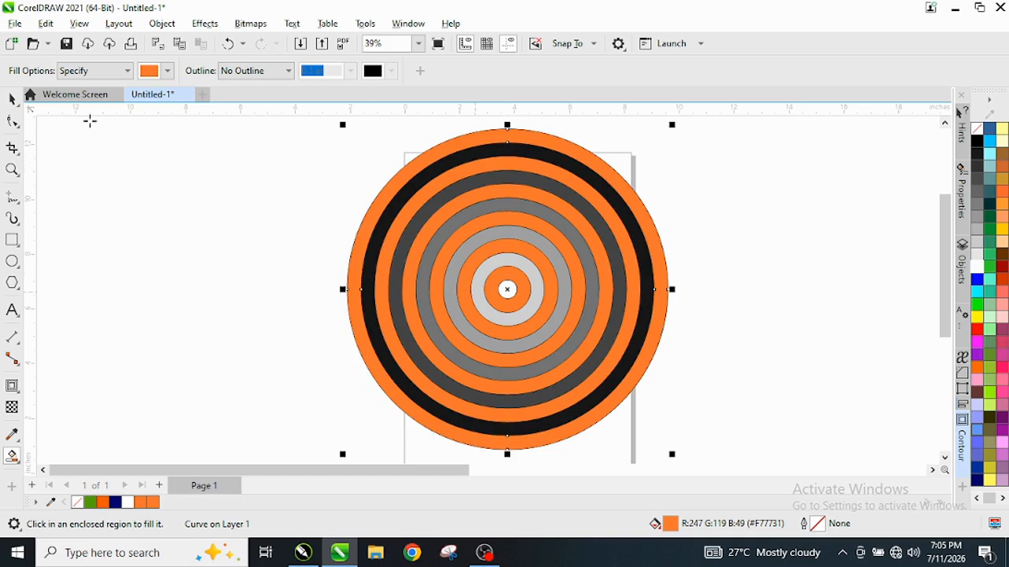
# - Select only the outermost orange ring and move it right and slightly down, to about X 6.39 in, Y 6.30 in
pyautogui.press('space')
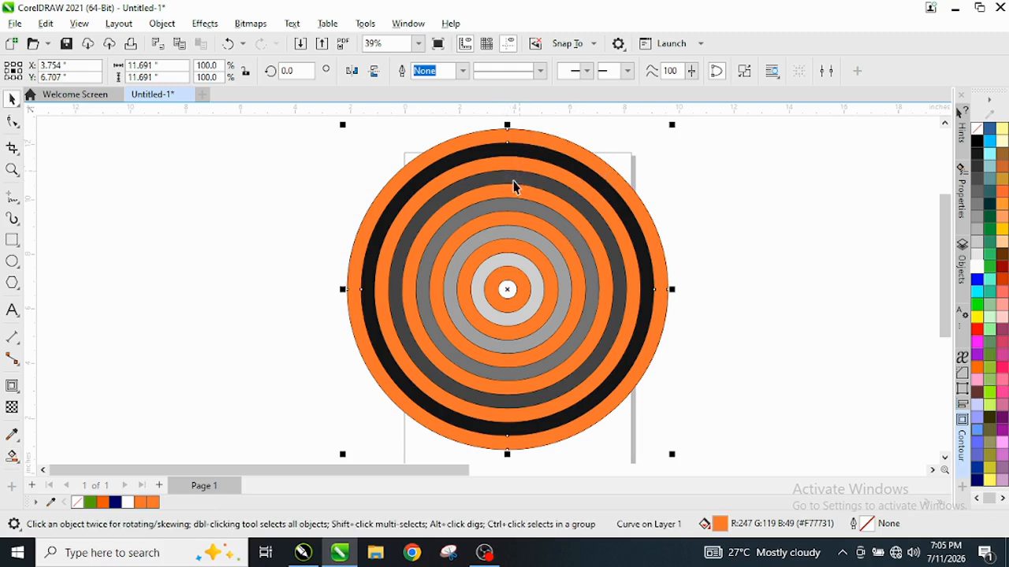
pyautogui.click(682, 166)
pyautogui.click(560, 148)
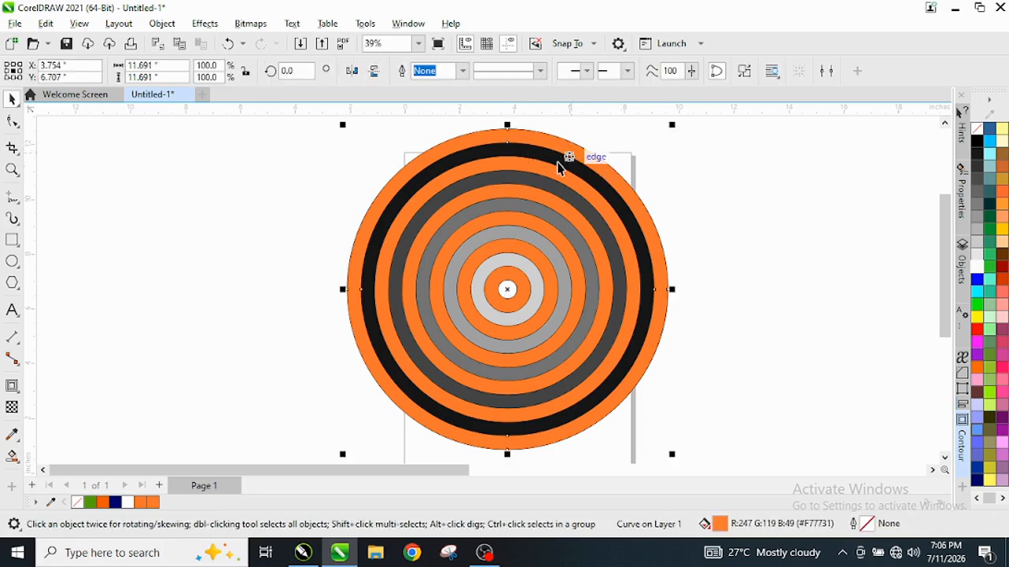
pyautogui.keyDown('shift'); pyautogui.click(553, 188); pyautogui.keyUp('shift')
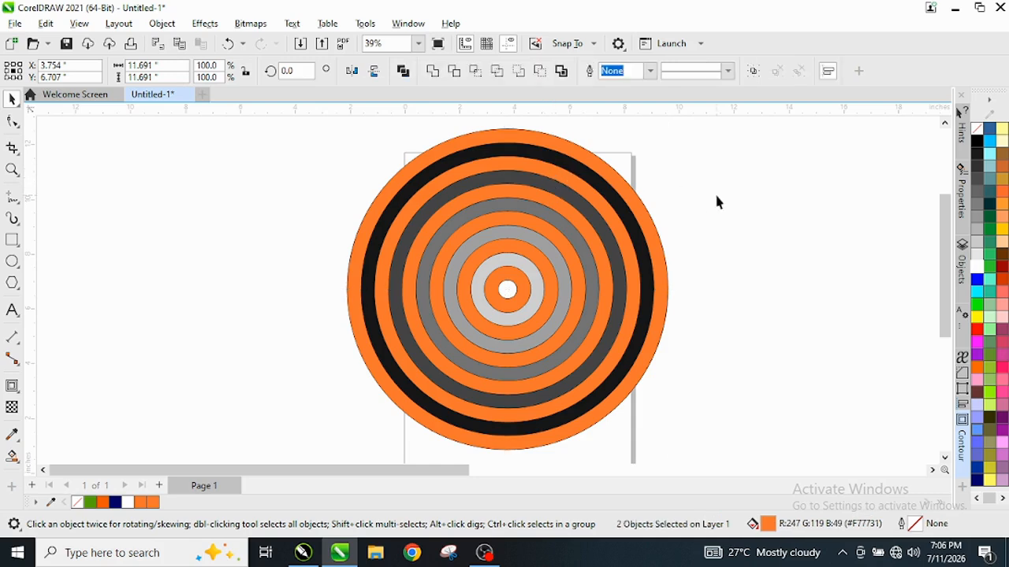
pyautogui.click(580, 163)
pyautogui.moveTo(581, 162); pyautogui.dragTo(652, 170)
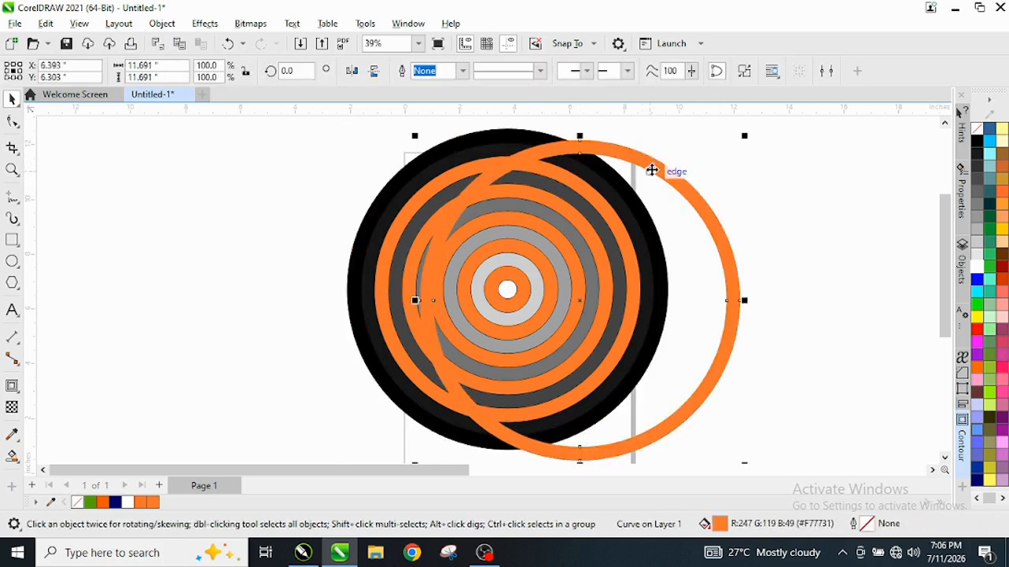
# - Undo the outermost orange ring's move, try moving it right and down again, and undo that as well
pyautogui.hotkey('ctrl', 'z')
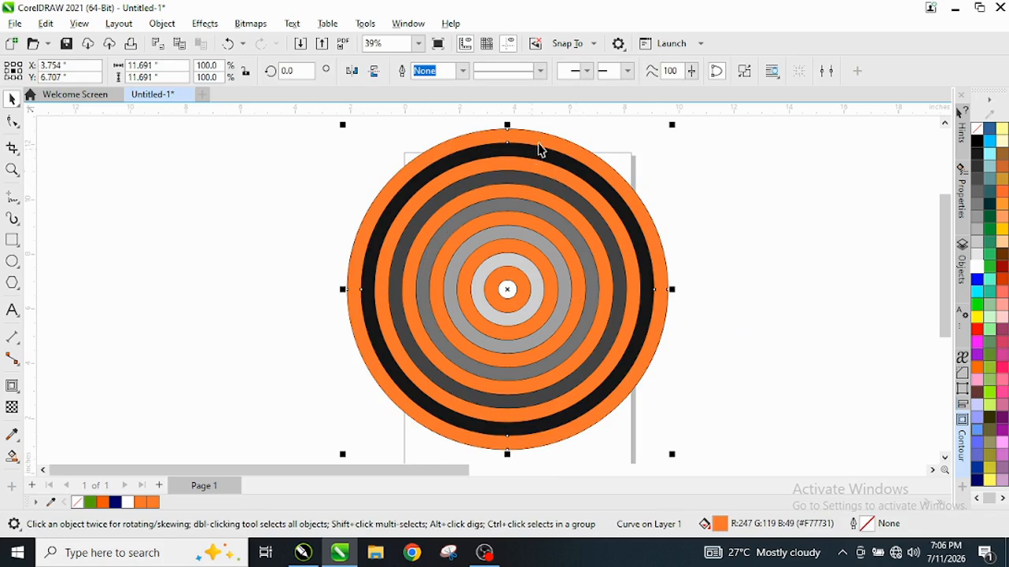
pyautogui.moveTo(547, 139); pyautogui.dragTo(618, 181)
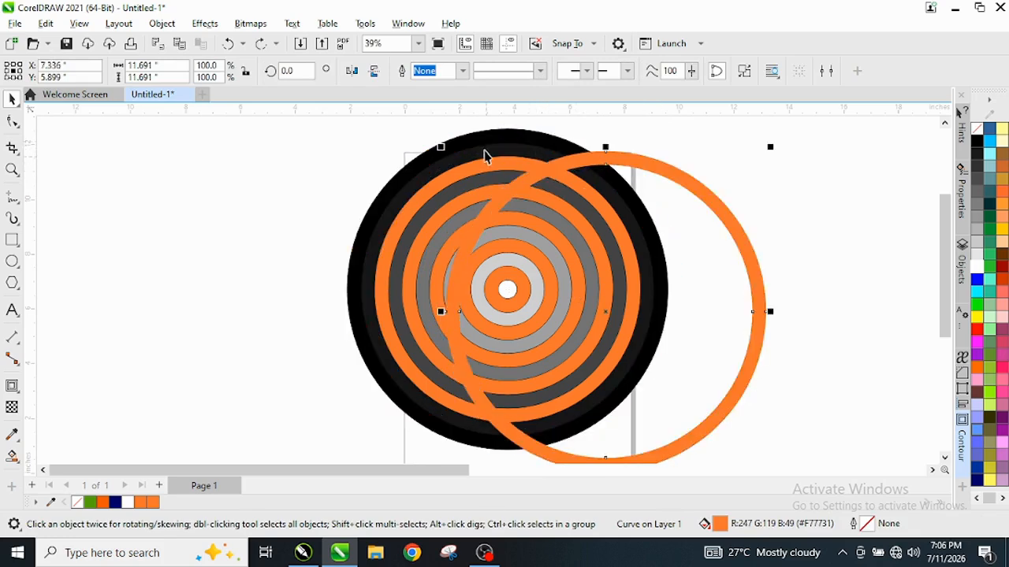
pyautogui.hotkey('ctrl', 'z')
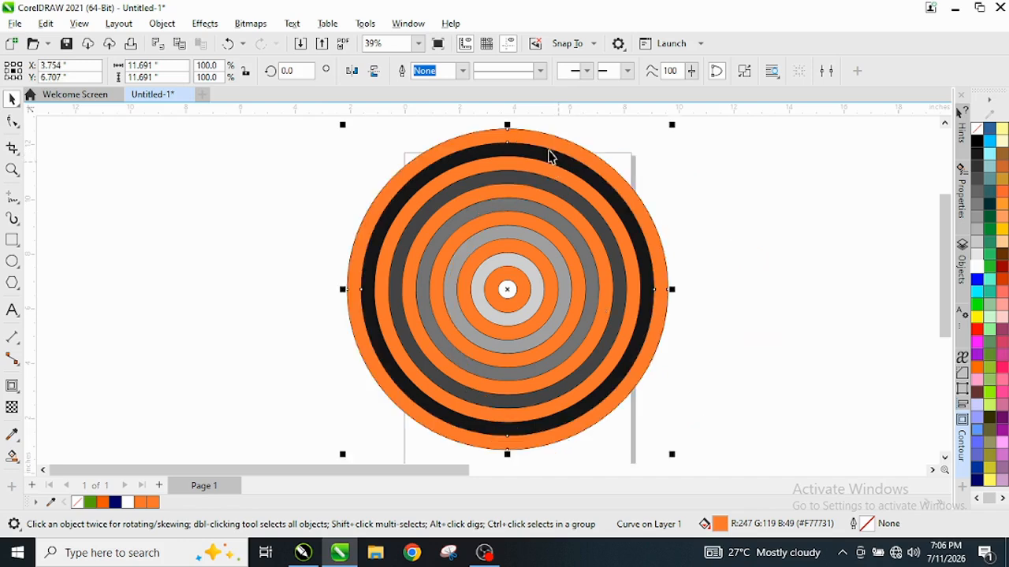
# - Select all six orange rings together and move them to the right, clear of the black-to-white contour circle
pyautogui.keyDown('shift'); pyautogui.click(516, 191); pyautogui.keyUp('shift')
pyautogui.keyDown('shift'); pyautogui.click(520, 228); pyautogui.keyUp('shift')
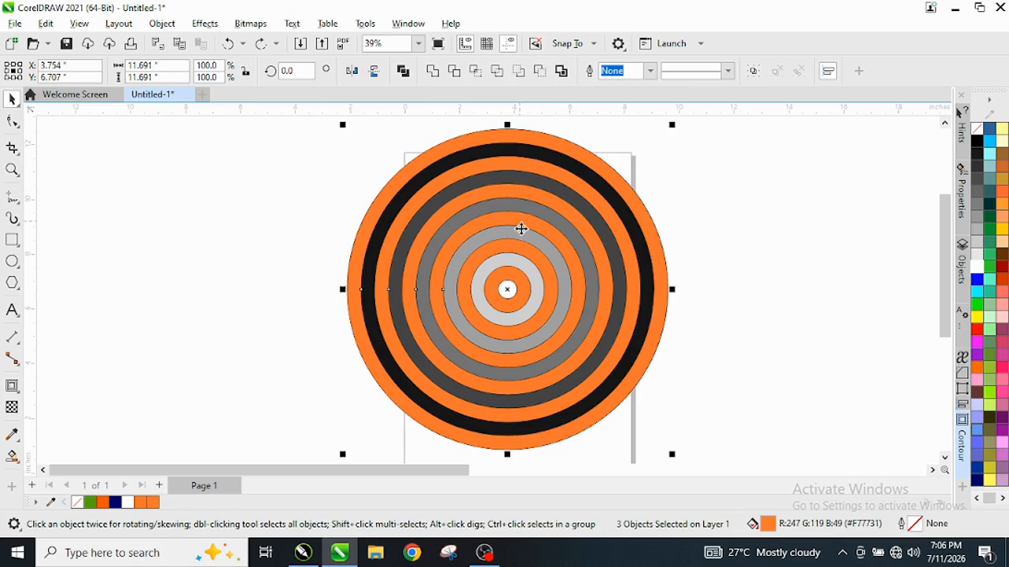
pyautogui.keyDown('shift'); pyautogui.click(508, 285); pyautogui.keyUp('shift')
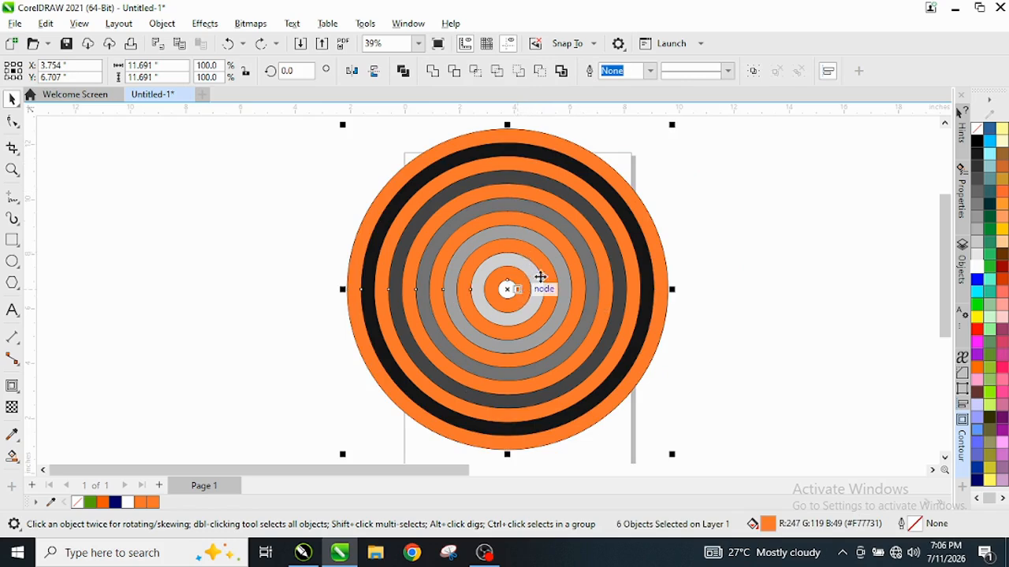
pyautogui.moveTo(506, 292); pyautogui.dragTo(847, 306)
pyautogui.scroll(-1, 341, 194)
# - Select the black-to-white contour circle on the page and delete it
pyautogui.moveTo(300, 139); pyautogui.dragTo(558, 375)
pyautogui.click(445, 262)
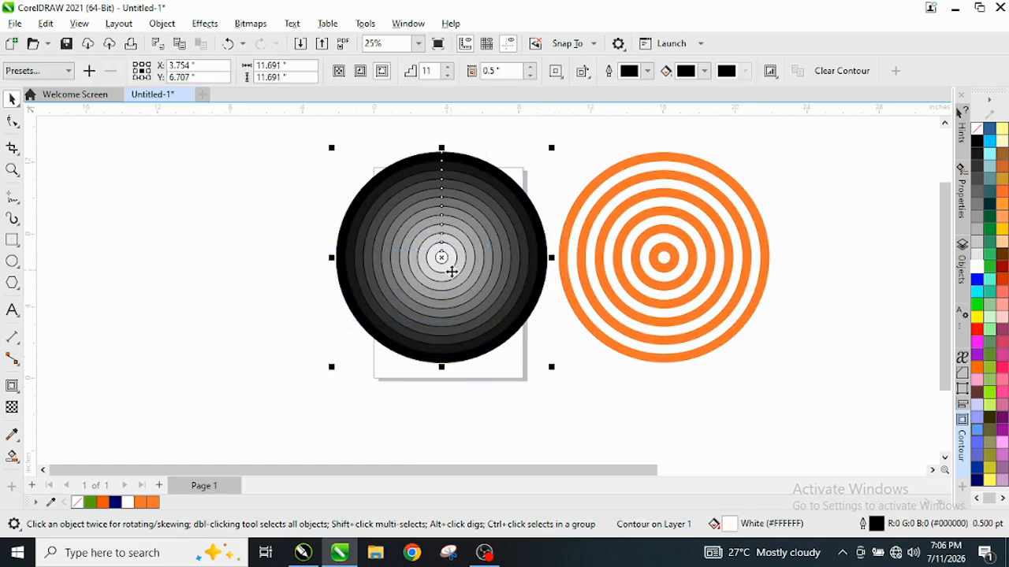
pyautogui.rightClick(453, 276)
pyautogui.click(496, 359)
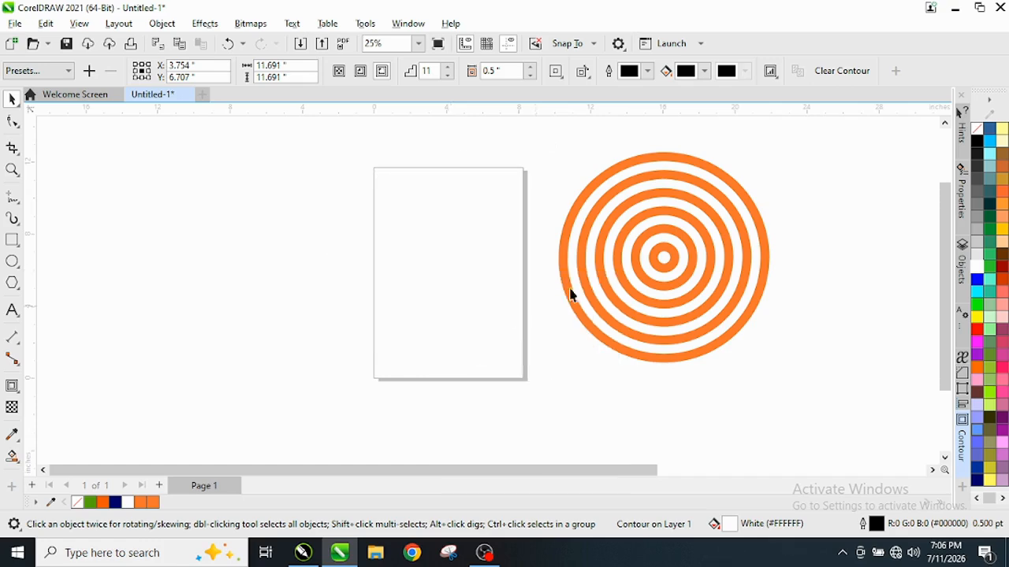
# - Move the six orange rings back onto the page and scale them down proportionally to about 10.85 in across
pyautogui.moveTo(801, 410); pyautogui.dragTo(801, 410)
pyautogui.moveTo(670, 268); pyautogui.dragTo(455, 271)
pyautogui.scroll(1, 439, 263)
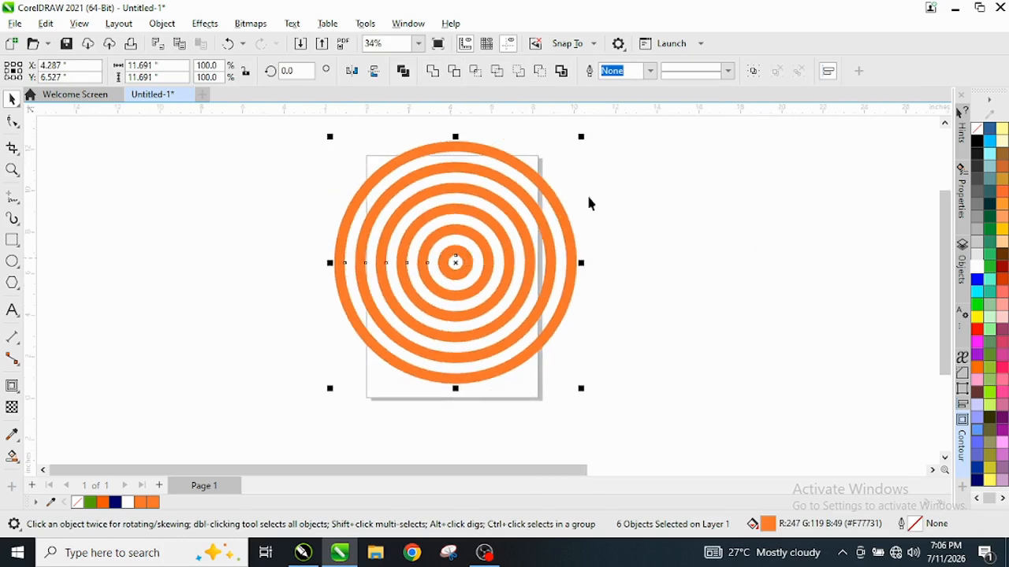
pyautogui.moveTo(584, 143); pyautogui.dragTo(577, 162)
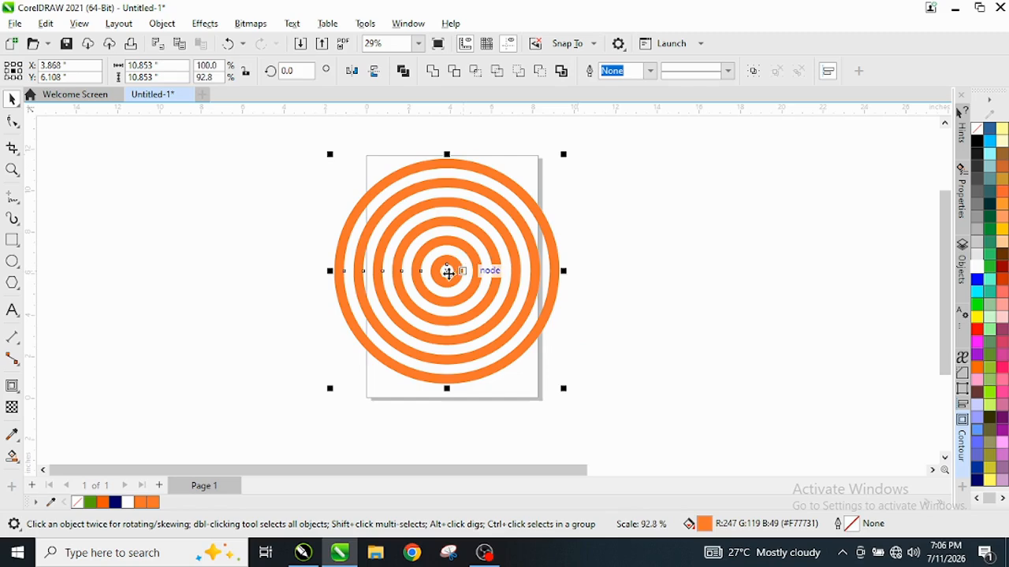
pyautogui.moveTo(461, 264); pyautogui.dragTo(473, 254)
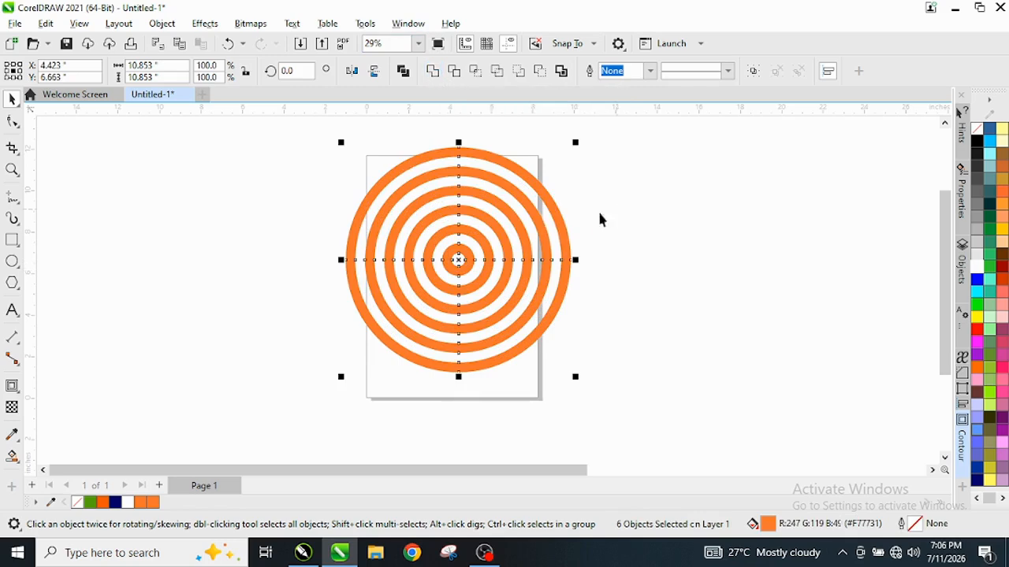
# - Combine the six orange rings into one curve and move it slightly down, to about X 4.37 in, Y 6.15 in
pyautogui.hotkey('ctrl', 'l')
pyautogui.moveTo(482, 218); pyautogui.dragTo(480, 229)
pyautogui.scroll(1, 434, 224)
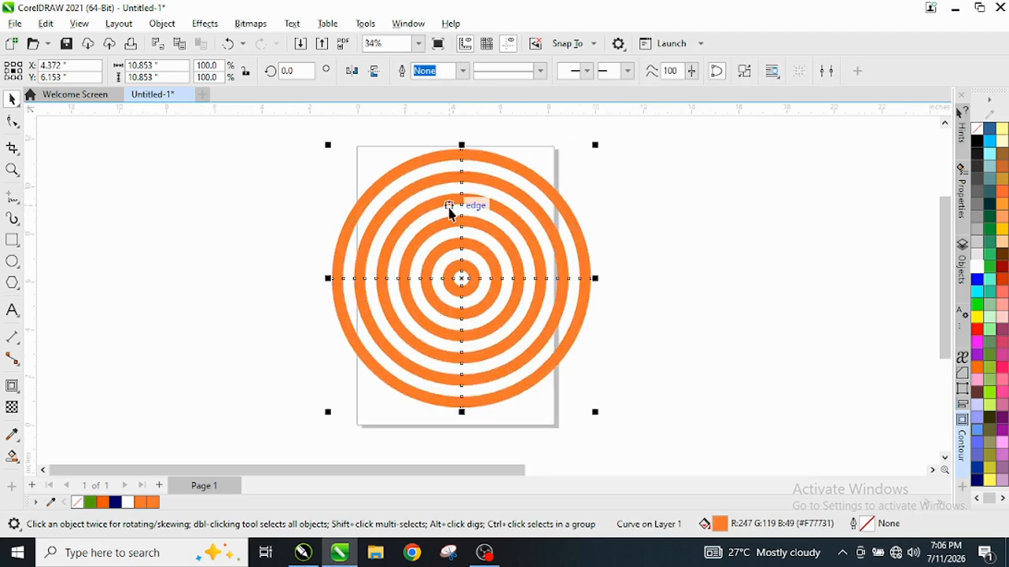
# - Draw a rectangle about 7.2 by 13.1 in over the left half of the rings, ending at their vertical center line
pyautogui.click(12, 241)
pyautogui.click(305, 129)
pyautogui.moveTo(379, 169)
pyautogui.mouseDown()
pyautogui.moveTo(480, 365)
pyautogui.moveTo(462, 439)
pyautogui.mouseUp()
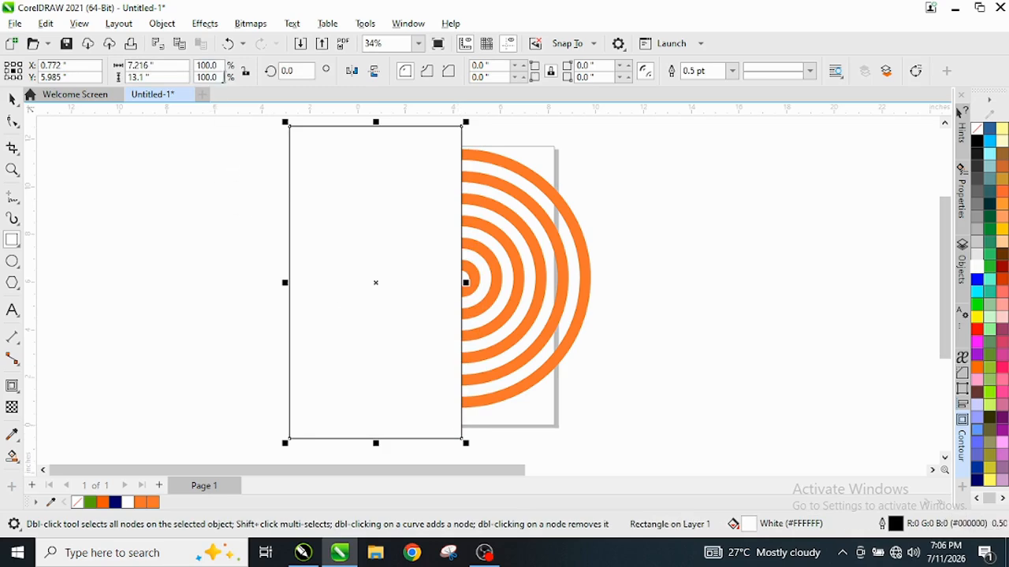
pyautogui.click(205, 25)
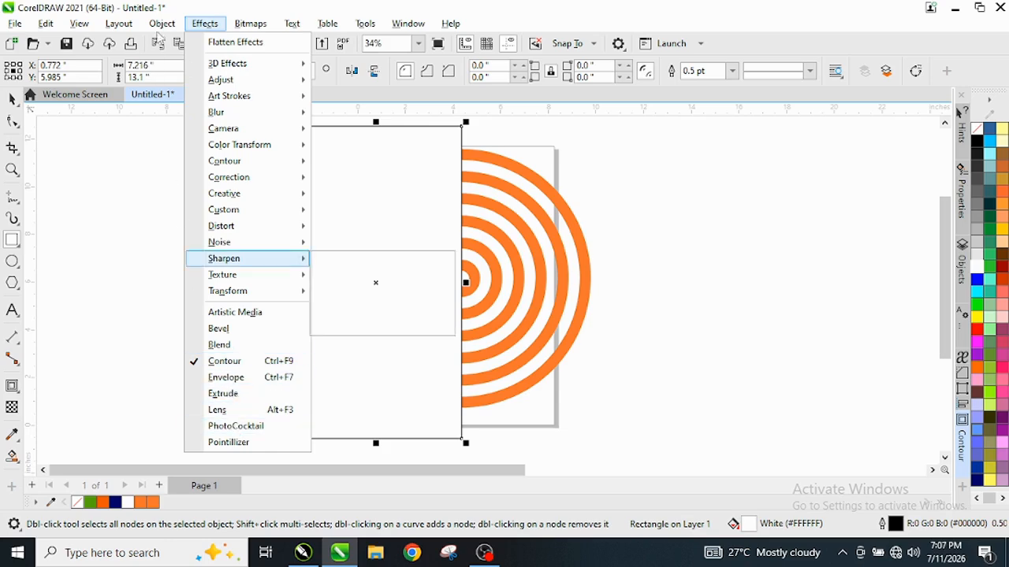
pyautogui.moveTo(104, 27)
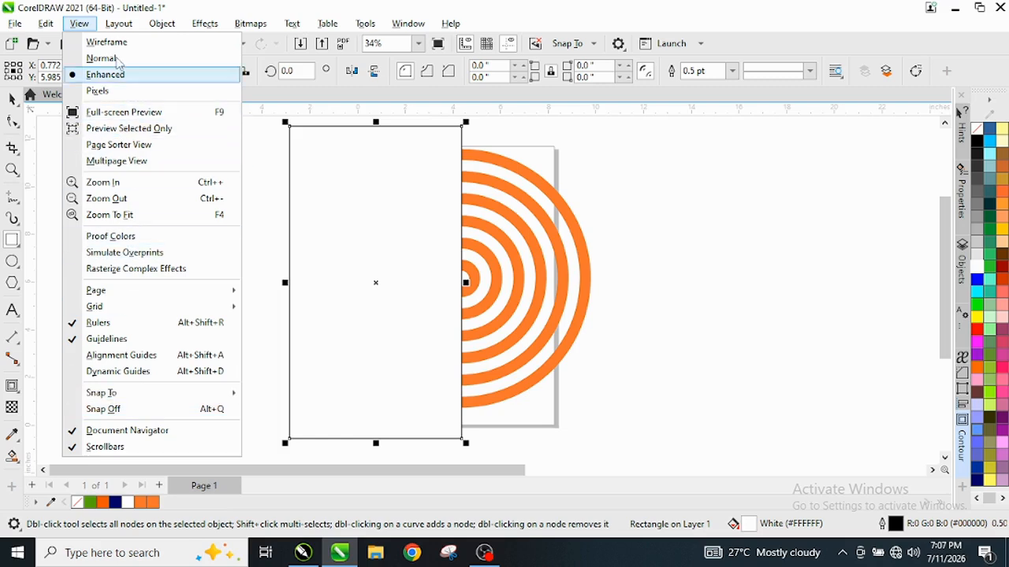
pyautogui.moveTo(138, 30)
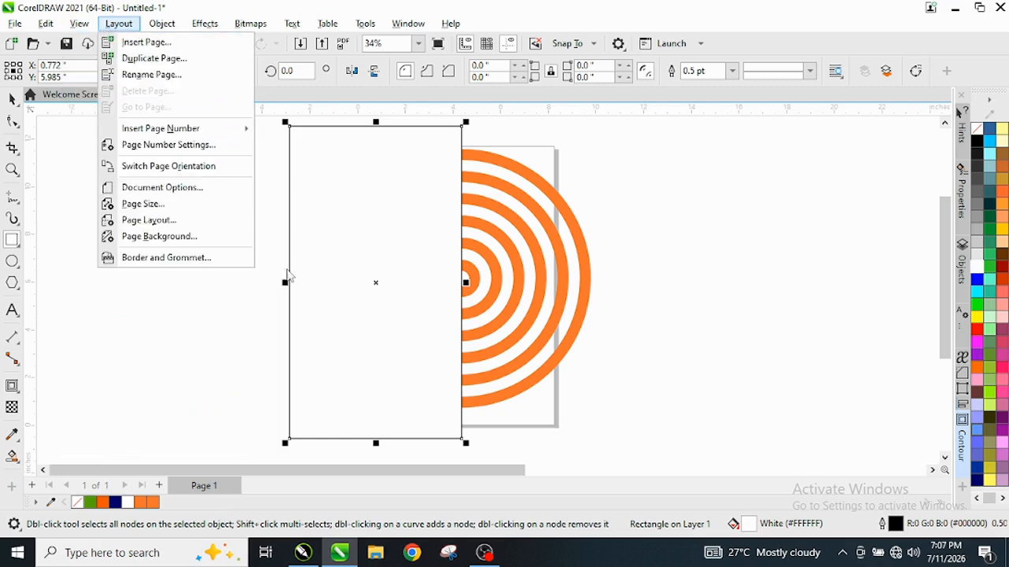
pyautogui.click(604, 252)
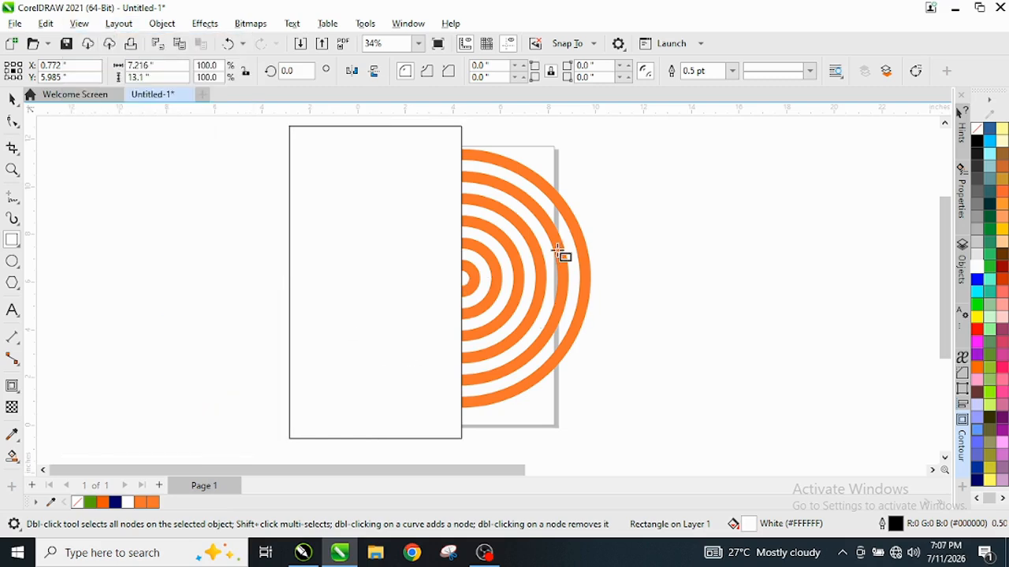
# - Fine-tune the rectangle's right edge to the exact center of the rings, making it about 7.21 in wide
pyautogui.scroll(1, 449, 295)
pyautogui.scroll(2, 471, 270)
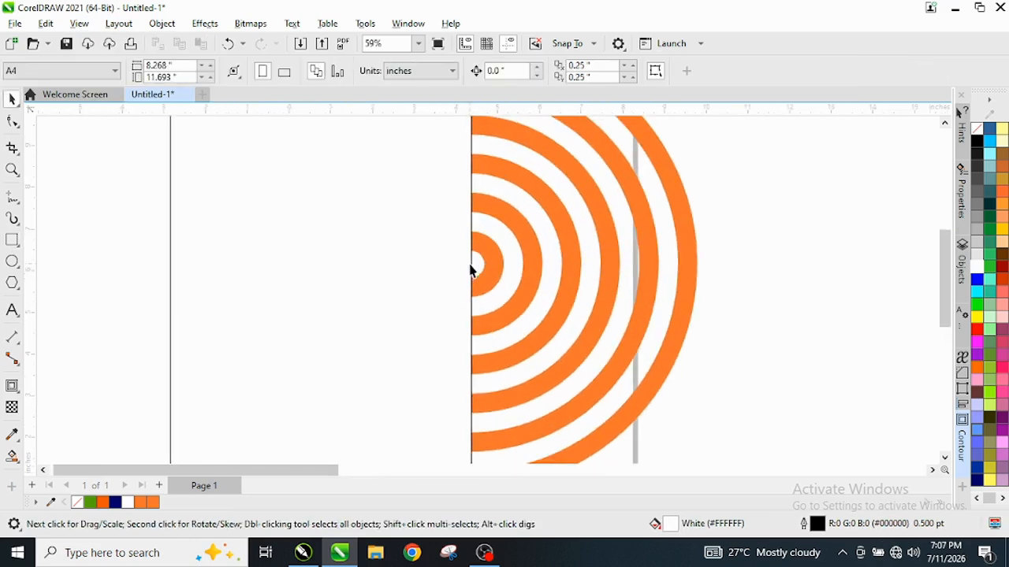
pyautogui.click(474, 269)
pyautogui.moveTo(473, 271)
pyautogui.mouseDown()
pyautogui.moveTo(460, 275)
pyautogui.moveTo(472, 269)
pyautogui.mouseUp()
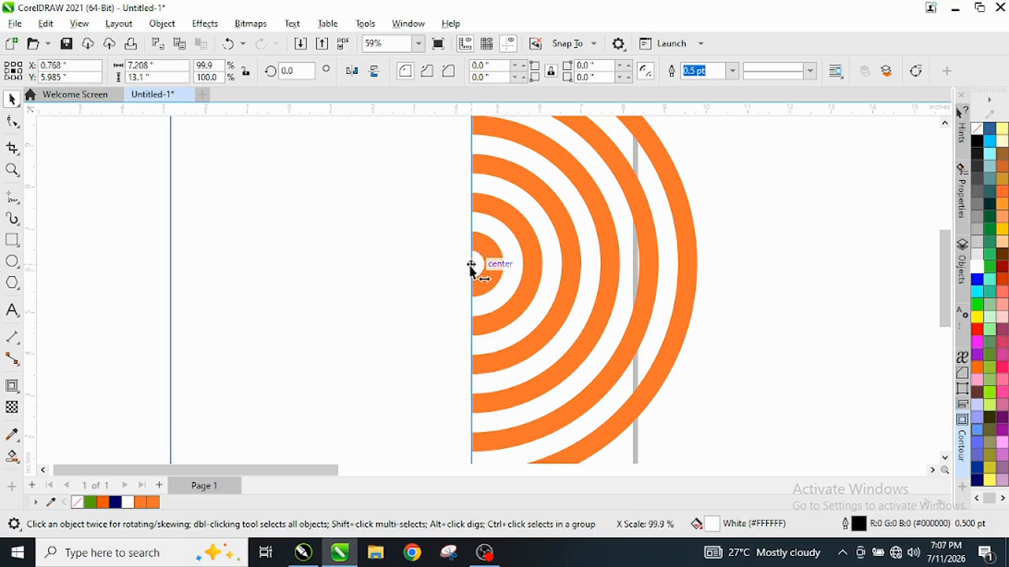
pyautogui.moveTo(472, 270); pyautogui.dragTo(473, 265)
pyautogui.scroll(-3, 473, 267)
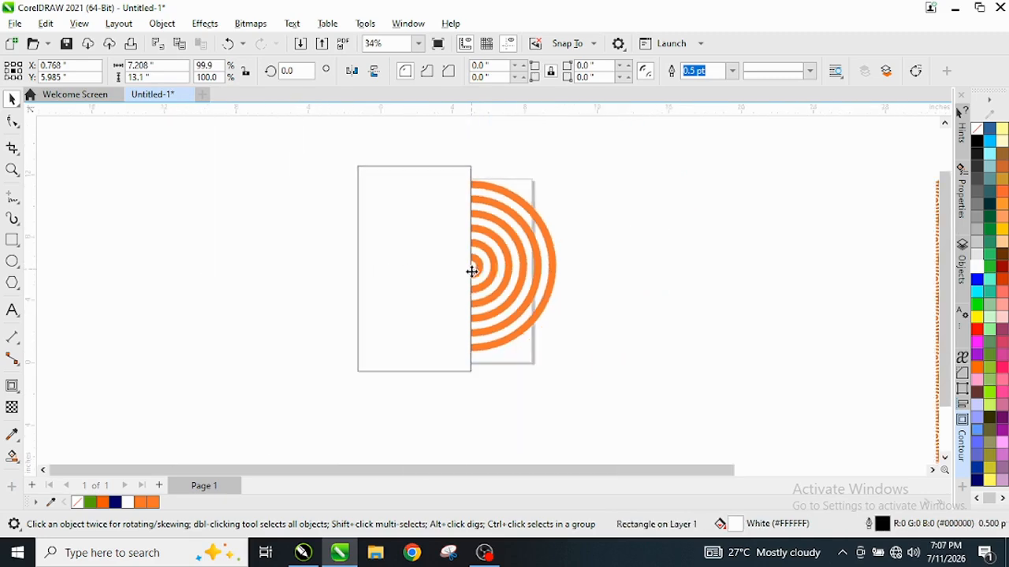
# - Make a shortened copy of the rectangle about 6.72 in high and widen it to about 13.59 in to cover the rings' lower half
pyautogui.moveTo(415, 167); pyautogui.dragTo(443, 274)
pyautogui.scroll(2, 475, 318)
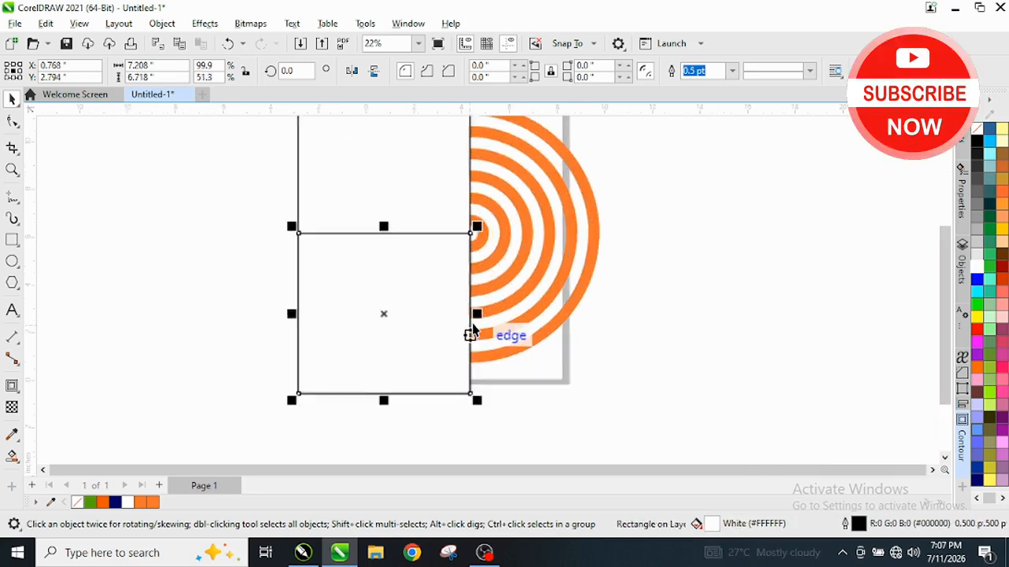
pyautogui.moveTo(475, 317); pyautogui.dragTo(670, 330)
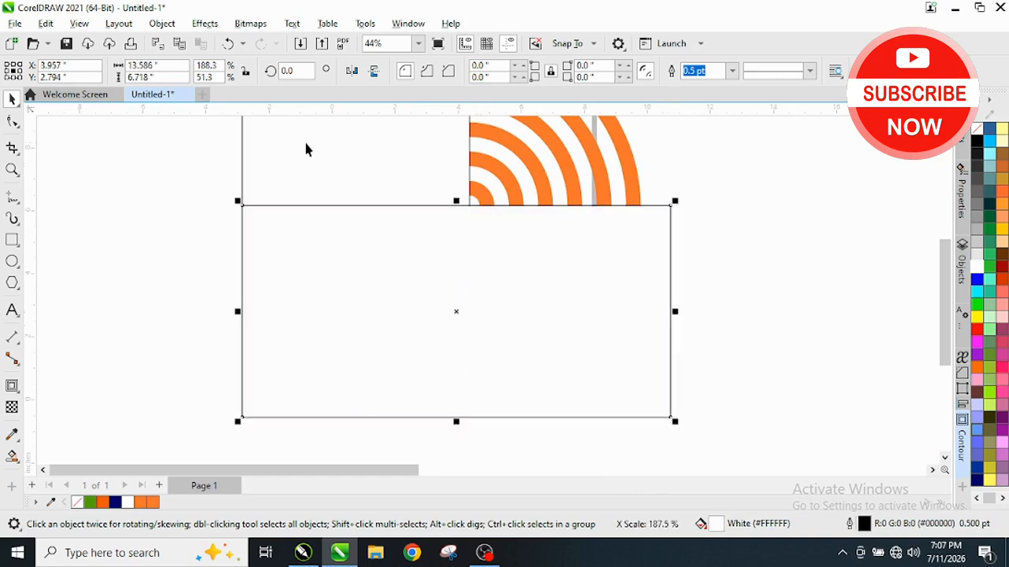
# - Fill the tall left rectangle with green #57A60D and the wide lower rectangle with orange #ED5807
pyautogui.click(309, 150)
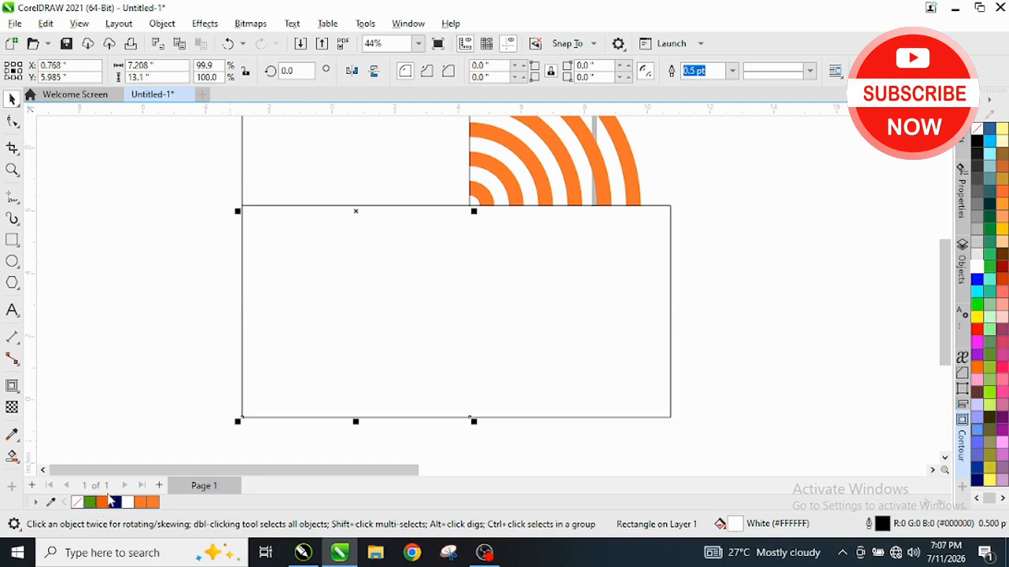
pyautogui.moveTo(90, 503); pyautogui.dragTo(332, 192)
pyautogui.click(281, 385)
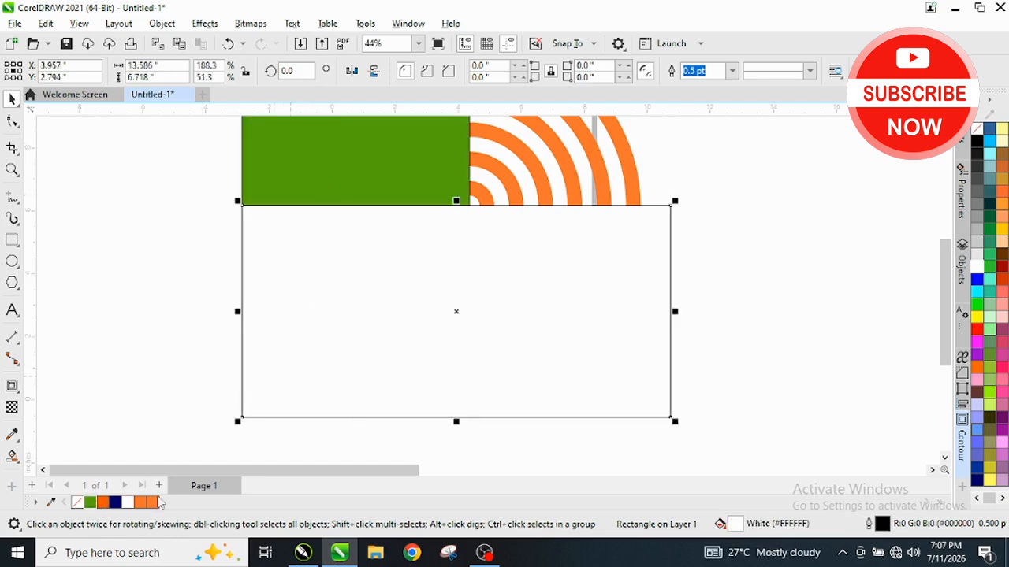
pyautogui.click(104, 504)
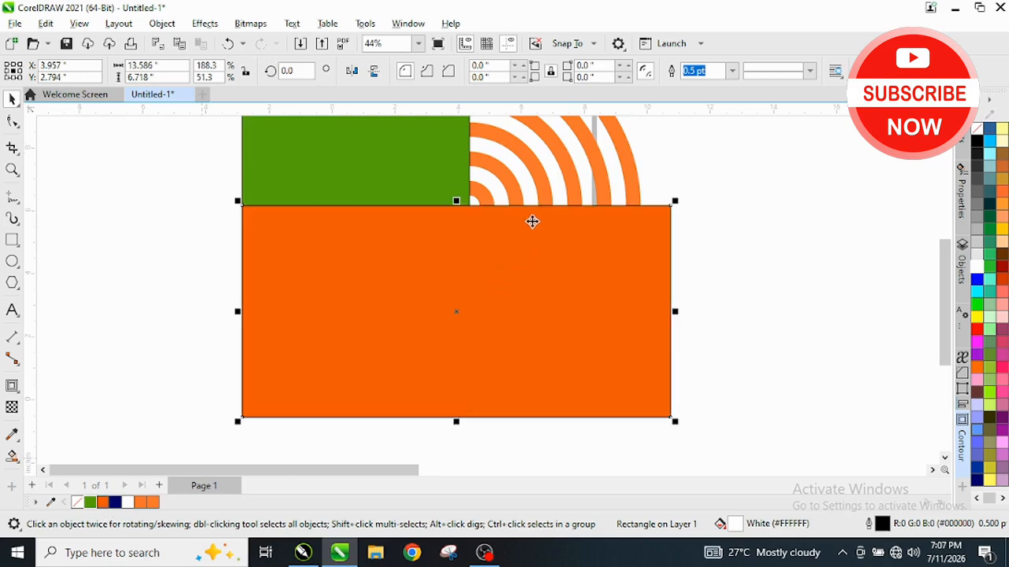
# - Try to adjust the wide orange rectangle's upper edge to line up with the center of the rings
pyautogui.scroll(1, 488, 198)
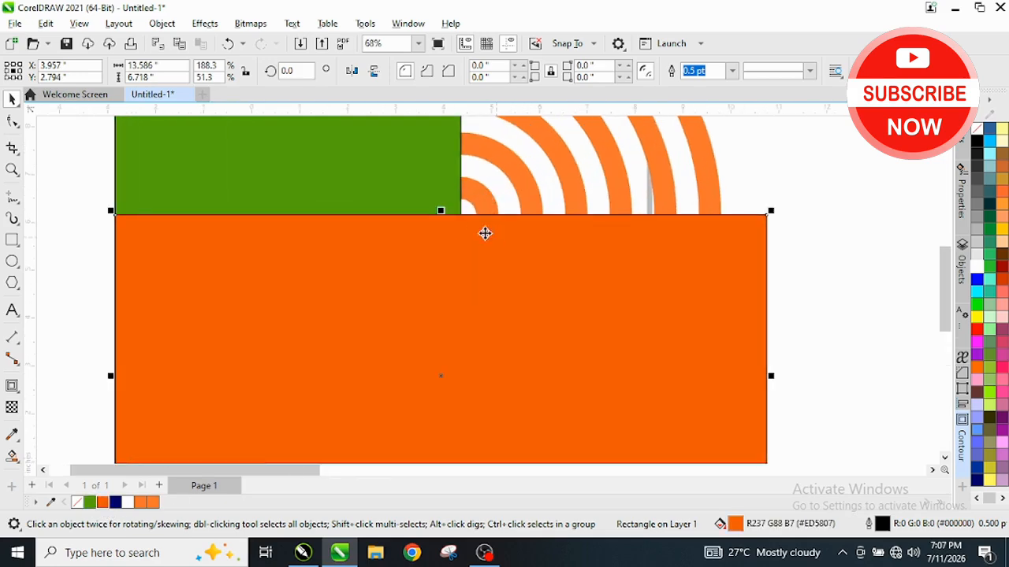
pyautogui.scroll(1, 465, 215)
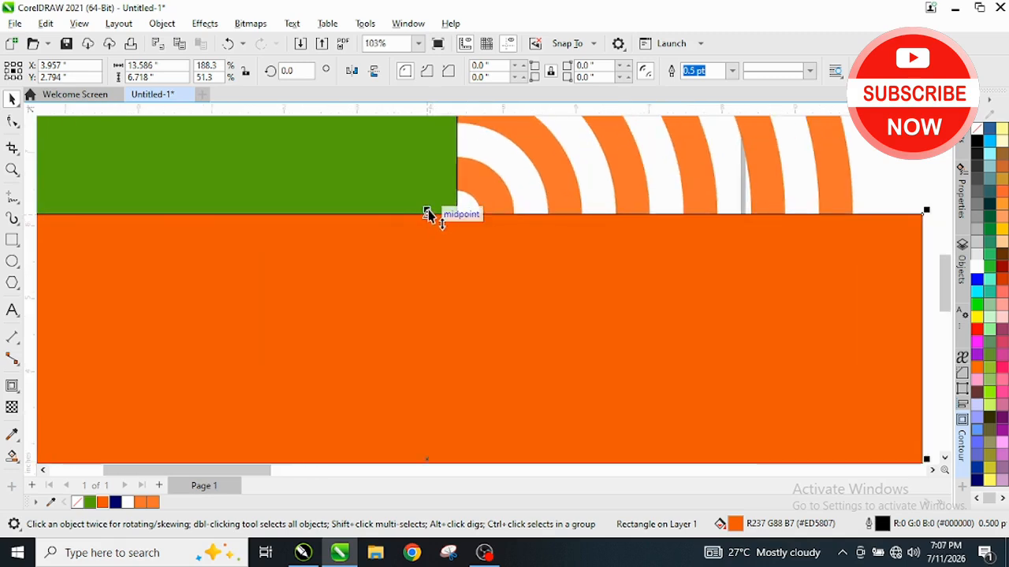
pyautogui.moveTo(428, 213)
pyautogui.mouseDown()
pyautogui.moveTo(434, 225)
pyautogui.moveTo(456, 215)
pyautogui.moveTo(460, 228)
pyautogui.mouseUp()
pyautogui.scroll(-6, 513, 252)
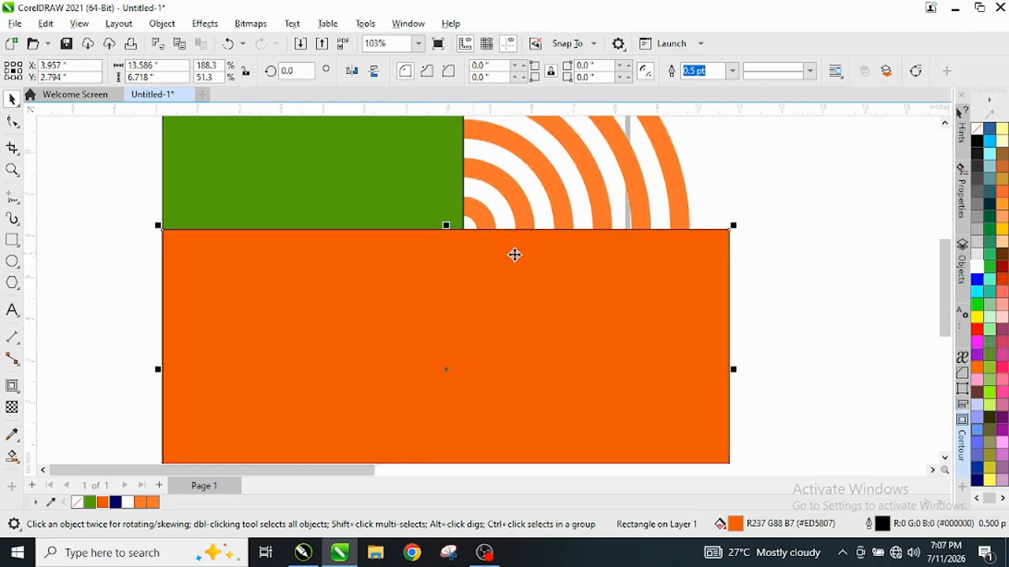
# - Trim the combined rings with the green and orange rectangles and move the remaining quarter up and right, away from them
pyautogui.keyDown('shift'); pyautogui.click(470, 205); pyautogui.keyUp('shift')
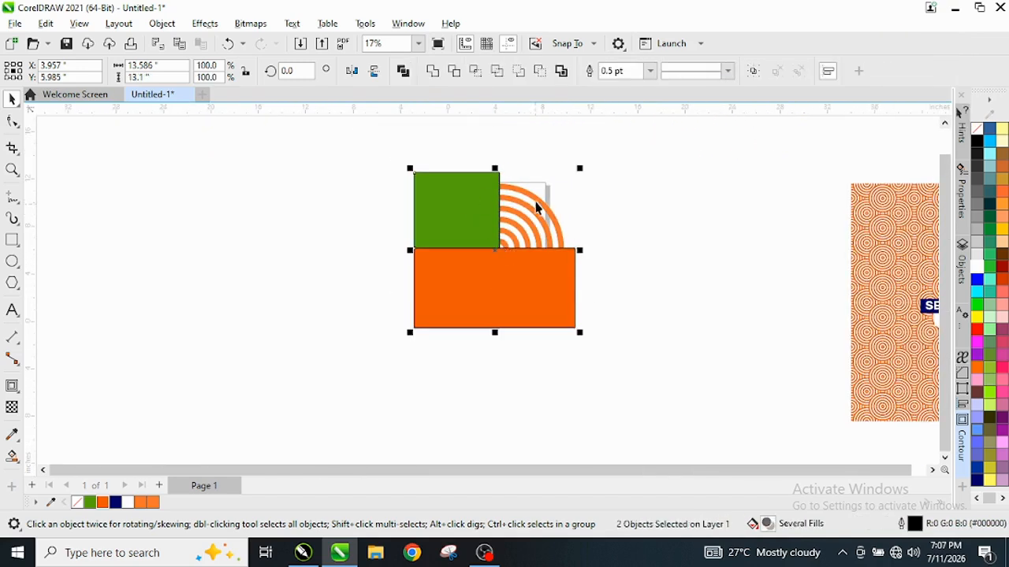
pyautogui.keyDown('shift'); pyautogui.click(524, 225); pyautogui.keyUp('shift')
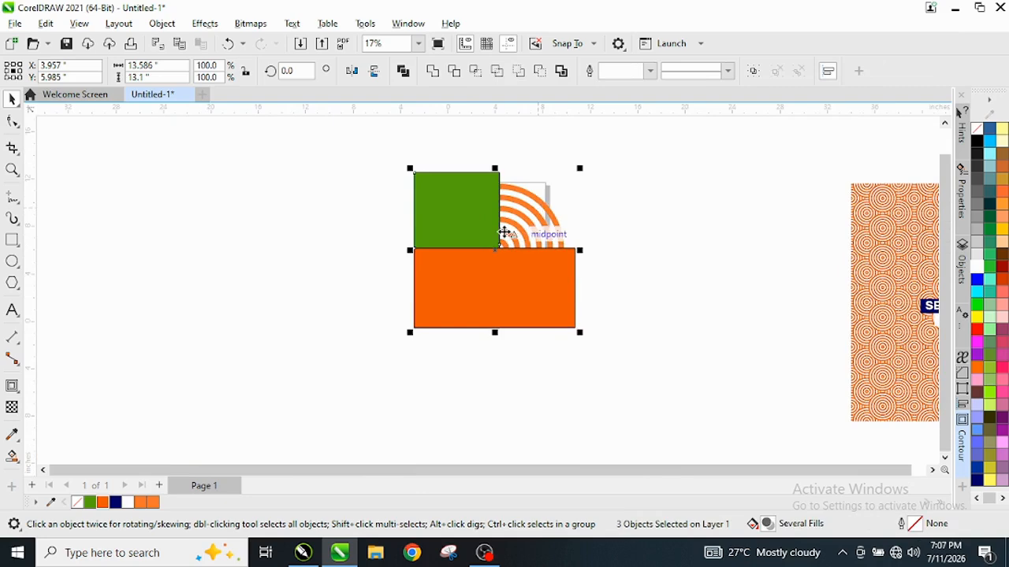
pyautogui.scroll(1, 504, 230)
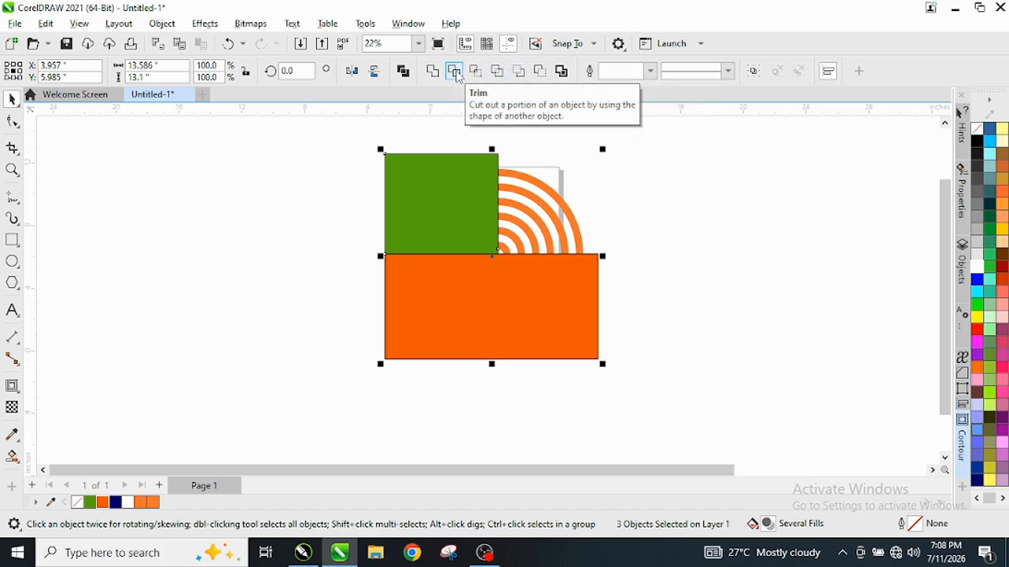
pyautogui.click(457, 76)
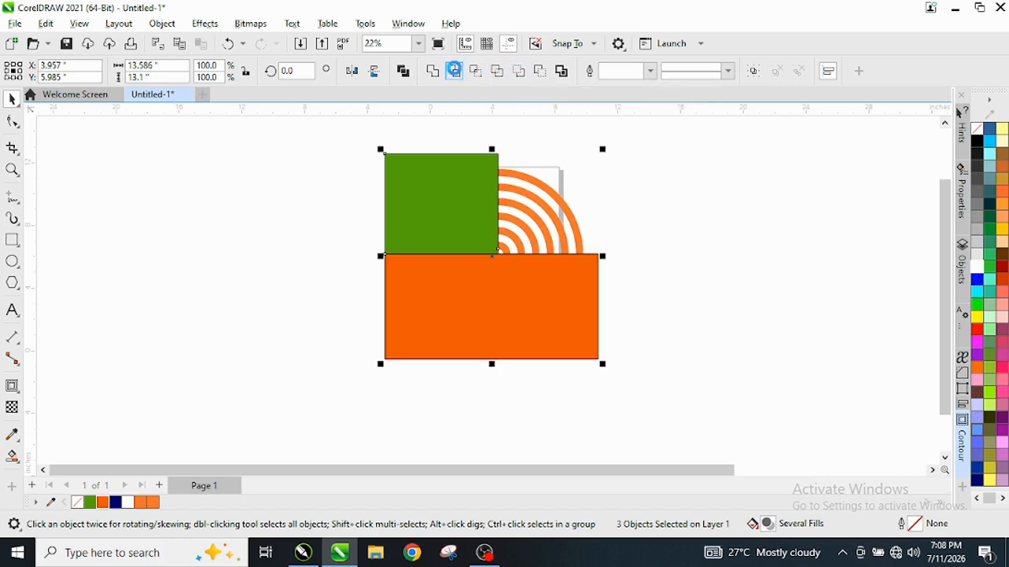
pyautogui.click(550, 219)
pyautogui.moveTo(550, 219); pyautogui.dragTo(608, 191)
# - Delete the green rectangle and the wide orange rectangle
pyautogui.click(436, 210)
pyautogui.rightClick(435, 211)
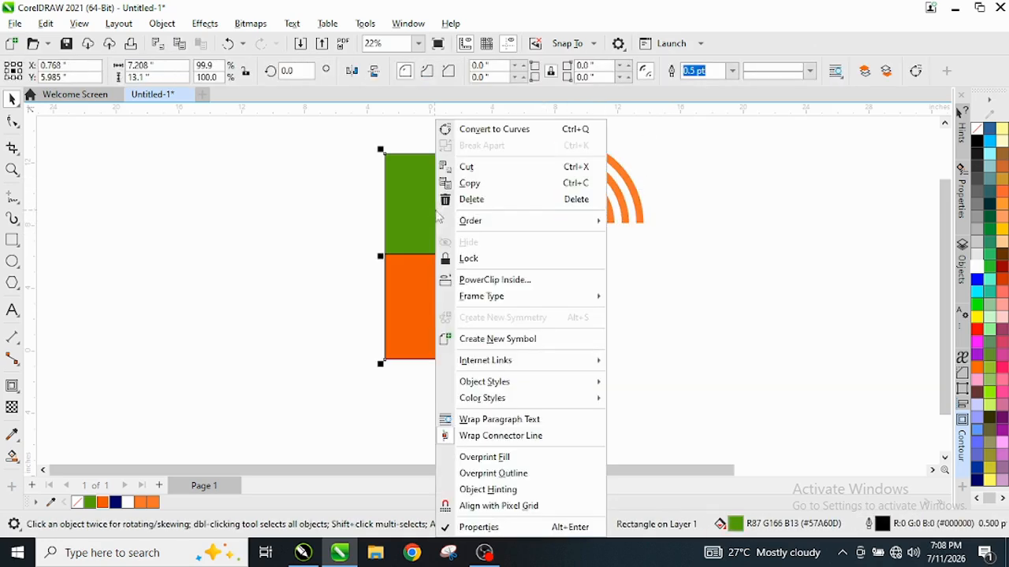
pyautogui.click(487, 202)
pyautogui.click(482, 295)
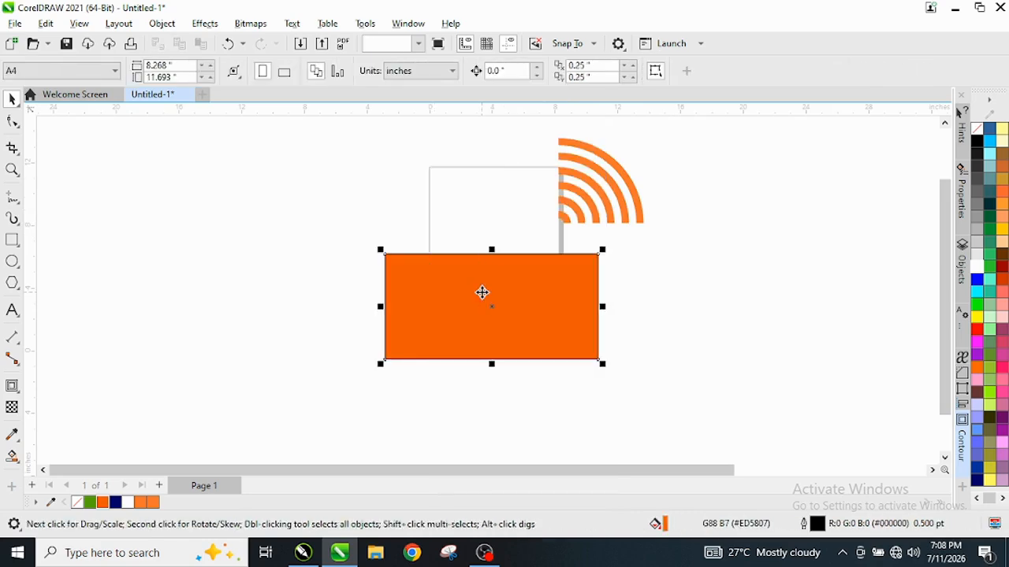
pyautogui.rightClick(481, 292)
pyautogui.click(516, 199)
# - Move the quarter-ring shape onto the upper part of the page, to about X 5.97 in, Y 8.77 in
pyautogui.scroll(1, 618, 179)
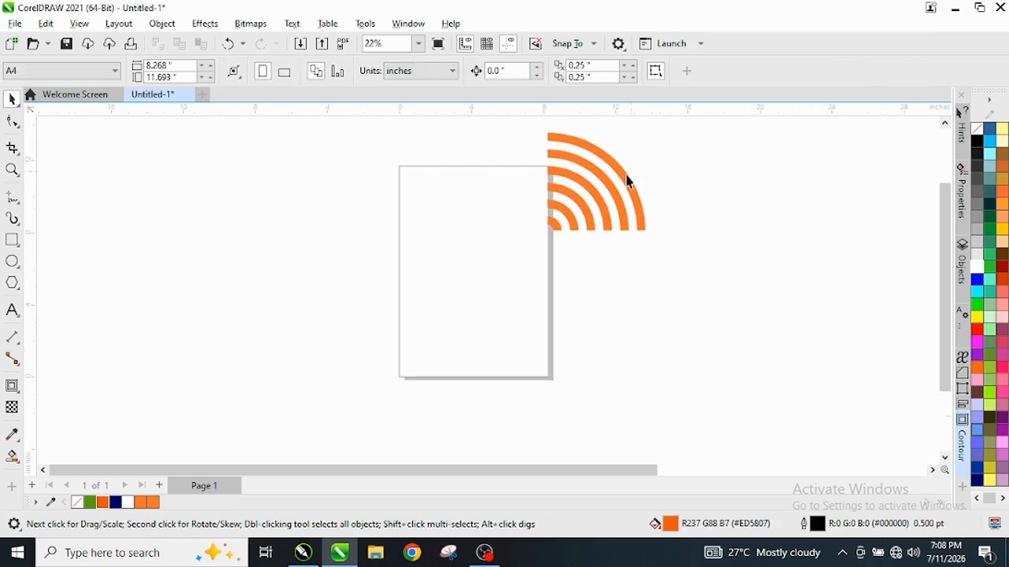
pyautogui.moveTo(611, 177); pyautogui.dragTo(522, 215)
pyautogui.scroll(1, 528, 225)
pyautogui.scroll(2, 528, 225)
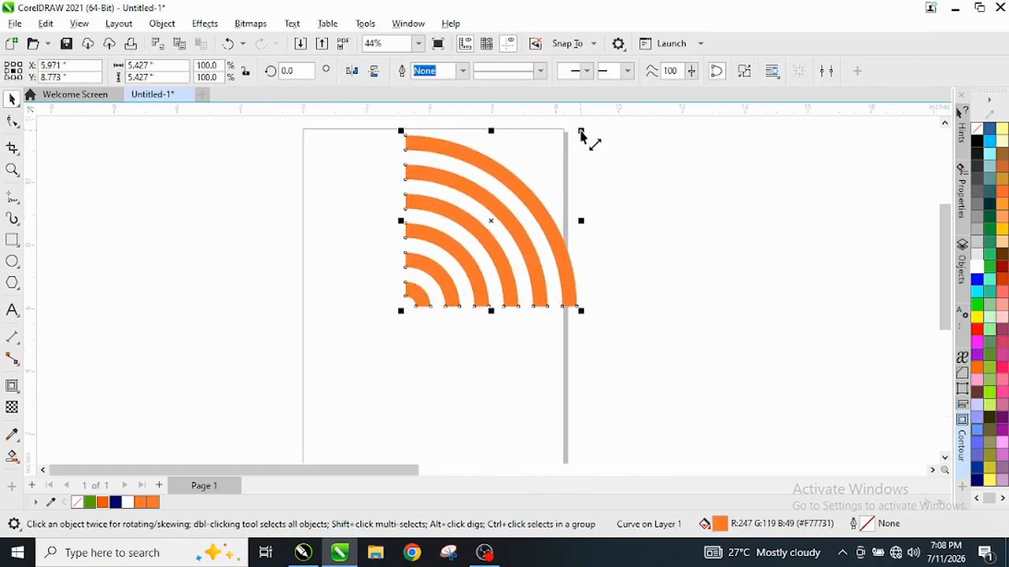
# - Scale the quarter-ring shape proportionally down to about 3.704 in square and place it at about X 6.13 in, Y 9.623 in
pyautogui.moveTo(583, 136); pyautogui.dragTo(556, 155)
pyautogui.scroll(1, 477, 228)
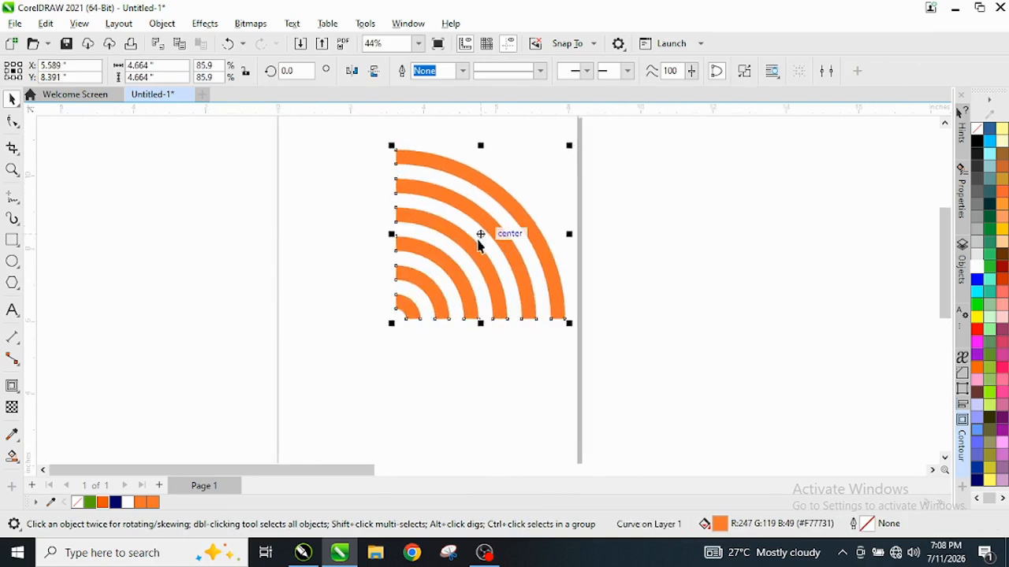
pyautogui.moveTo(480, 235); pyautogui.dragTo(489, 207)
pyautogui.scroll(-1, 490, 206)
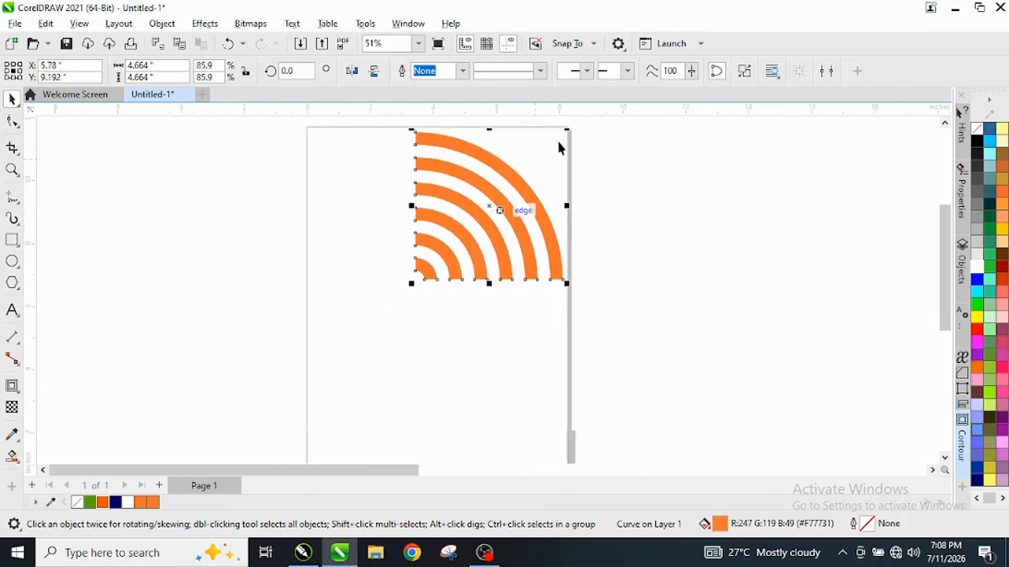
pyautogui.scroll(3, 482, 135)
pyautogui.moveTo(629, 134); pyautogui.dragTo(574, 194)
pyautogui.moveTo(502, 227); pyautogui.dragTo(607, 171)
pyautogui.scroll(-1, 610, 144)
pyautogui.scroll(2, 609, 144)
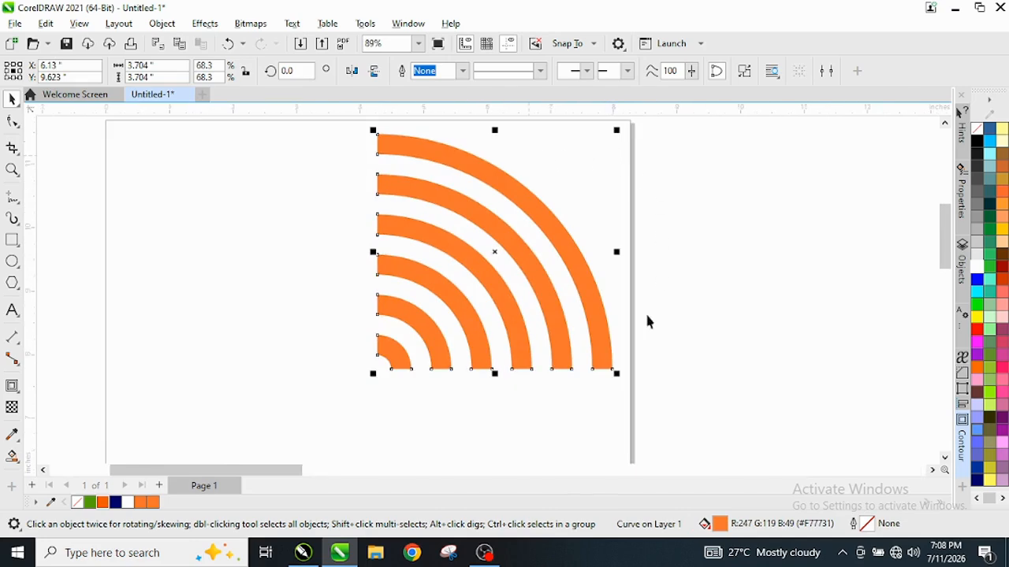
# - Make a horizontally mirrored copy of the quarter-ring shape on its left side, forming a half-circle of rings
pyautogui.click(619, 255)
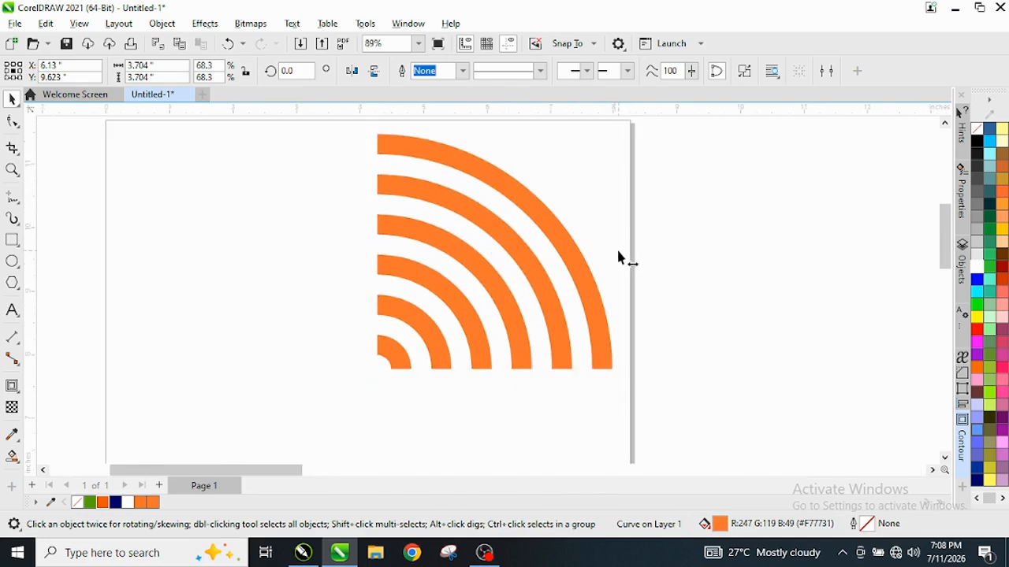
pyautogui.click(612, 243)
pyautogui.press('Escape')
pyautogui.moveTo(615, 259); pyautogui.dragTo(267, 275)
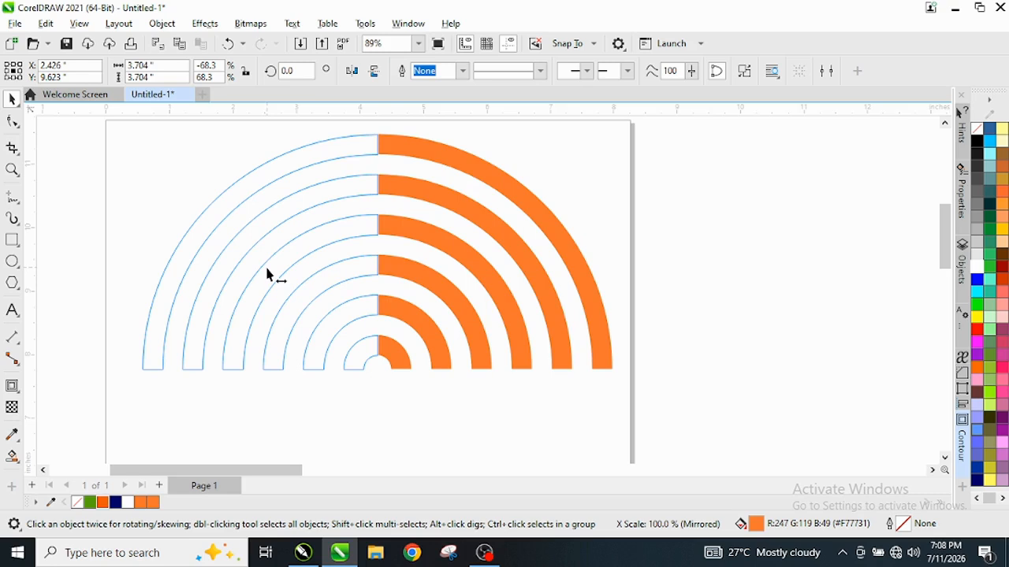
pyautogui.moveTo(267, 275); pyautogui.dragTo(268, 273)
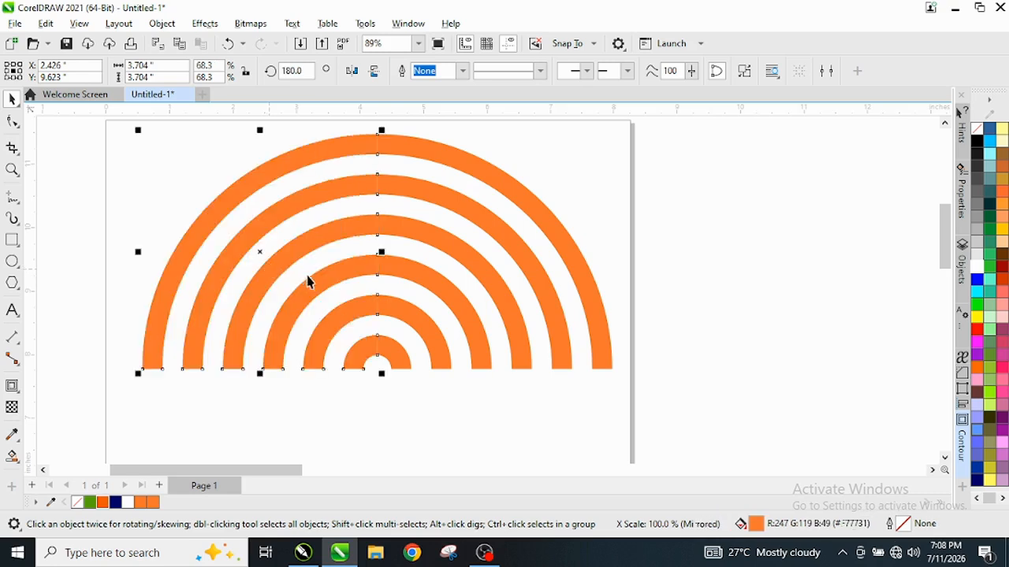
# - Make a vertically mirrored copy of the left quarter directly below it, extending the rings to three quarters
pyautogui.scroll(-1, 423, 259)
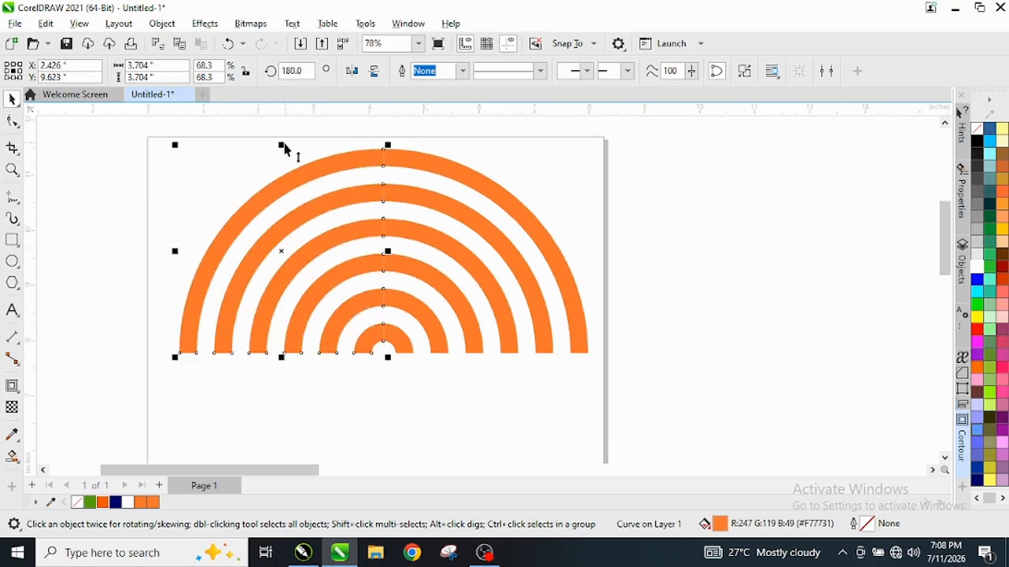
pyautogui.moveTo(283, 146); pyautogui.dragTo(291, 399)
pyautogui.rightClick(291, 399)
pyautogui.scroll(-4, 386, 217)
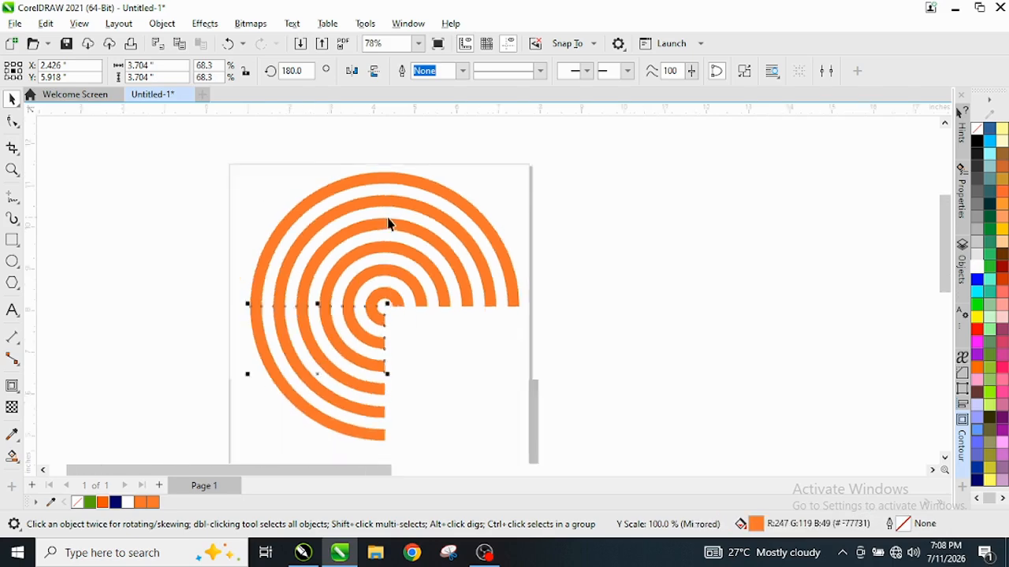
# - Place an unmirrored copy of the upper-right quarter straight below it, at about Y 5.709 in
pyautogui.scroll(3, 359, 369)
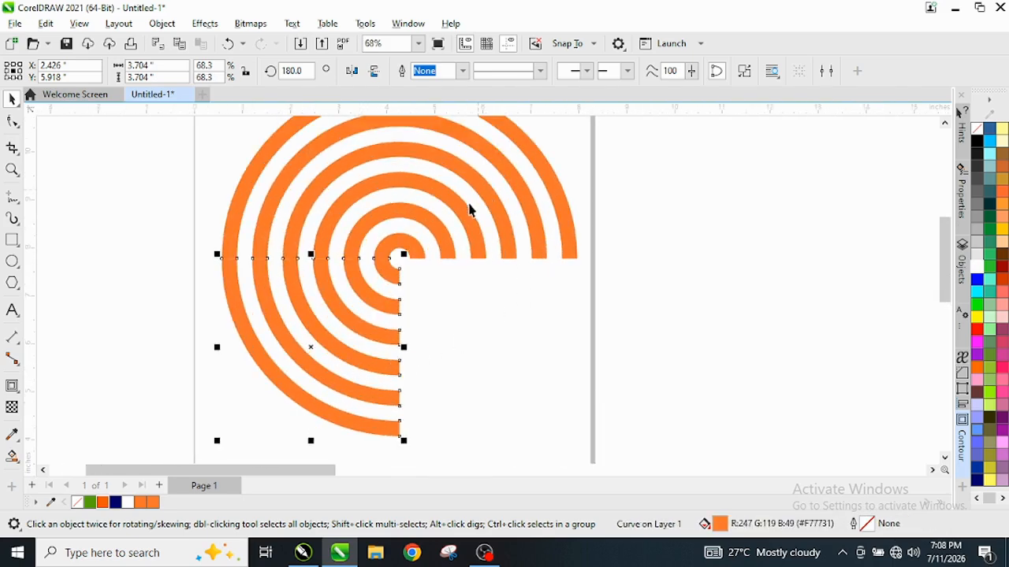
pyautogui.scroll(-1, 469, 213)
pyautogui.scroll(2, 444, 209)
pyautogui.scroll(-2, 475, 198)
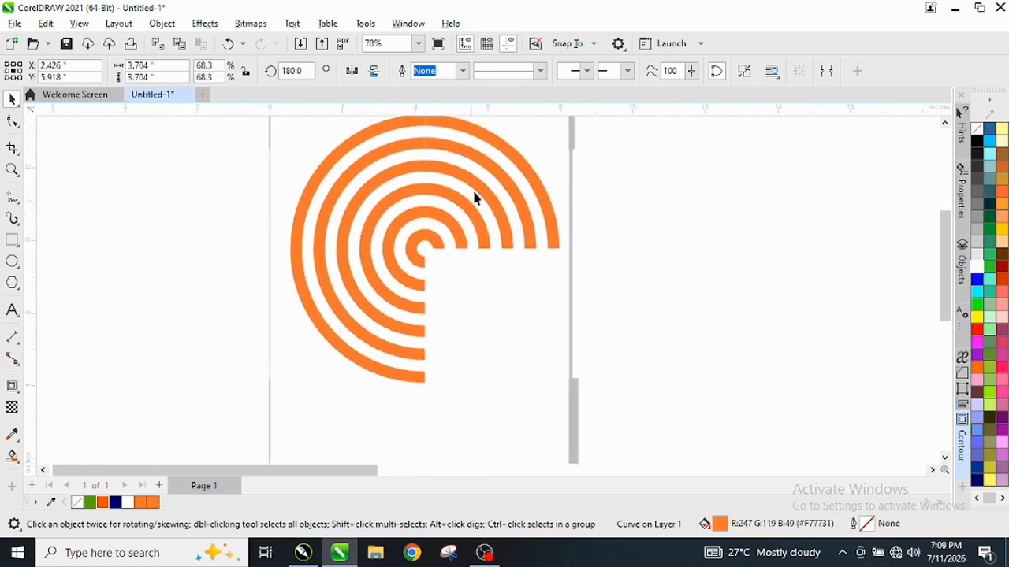
pyautogui.click(444, 150)
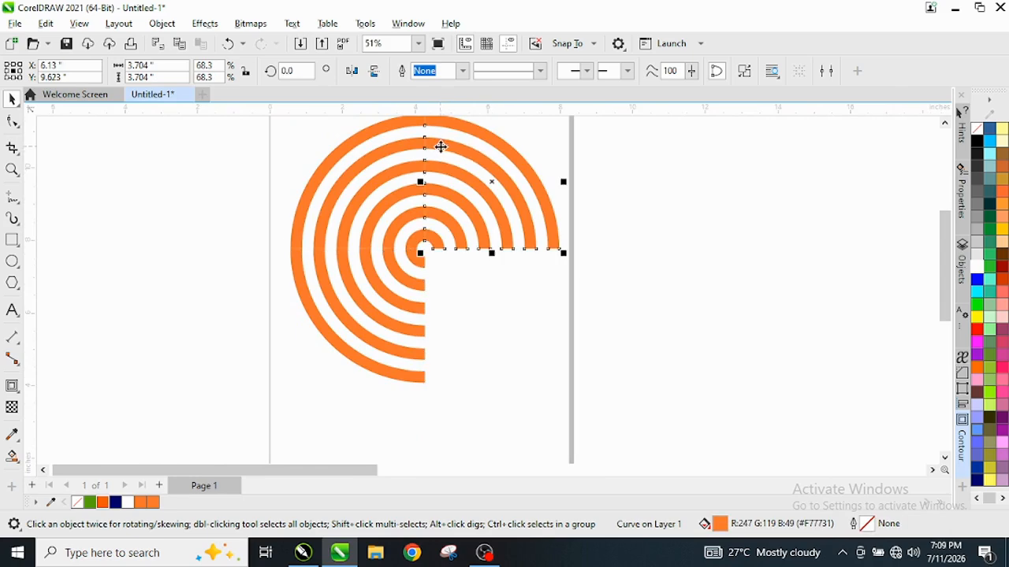
pyautogui.click(440, 146)
pyautogui.moveTo(440, 147); pyautogui.dragTo(441, 291)
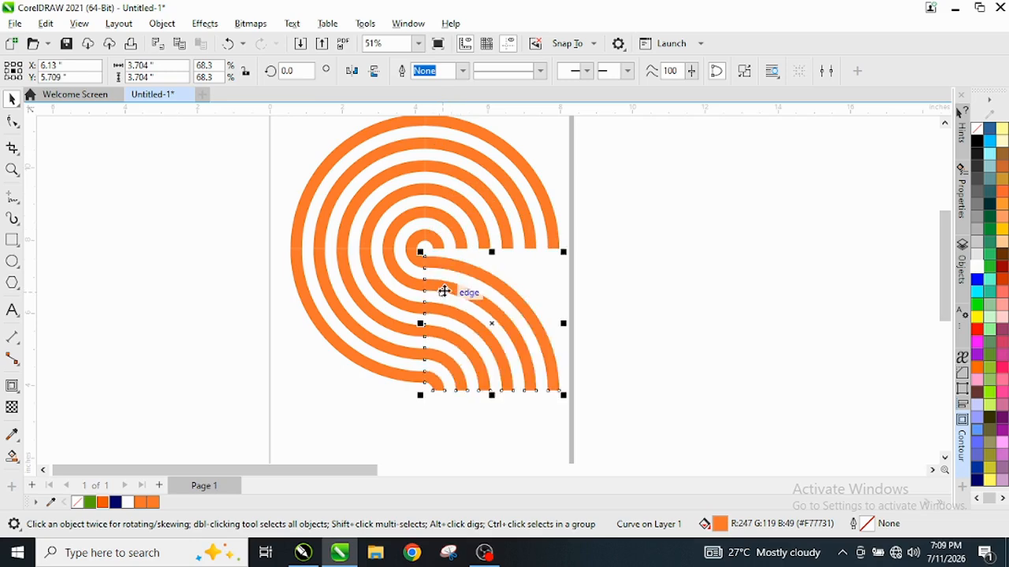
# - Fine-tune the lower-right copy's height to about Y 5.697 in so its bands meet those of the lower-left quarter
pyautogui.scroll(5, 444, 275)
pyautogui.scroll(2, 427, 247)
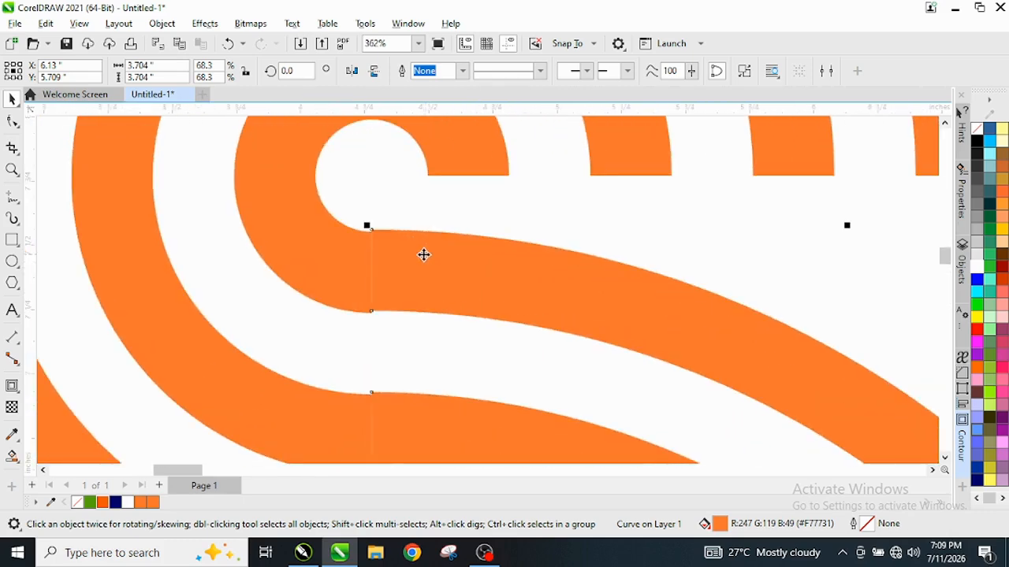
pyautogui.moveTo(410, 253); pyautogui.dragTo(411, 255)
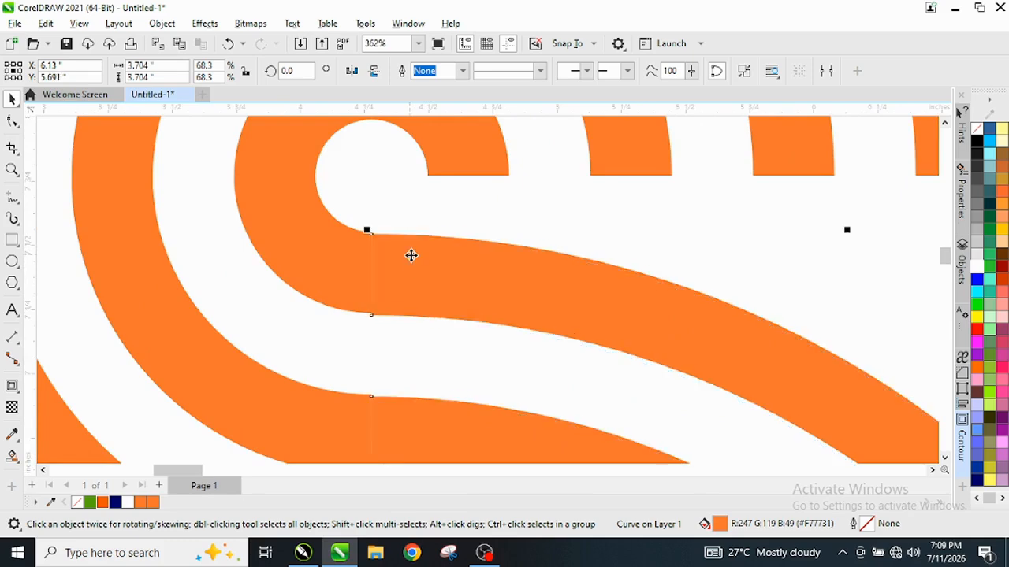
pyautogui.scroll(2, 391, 248)
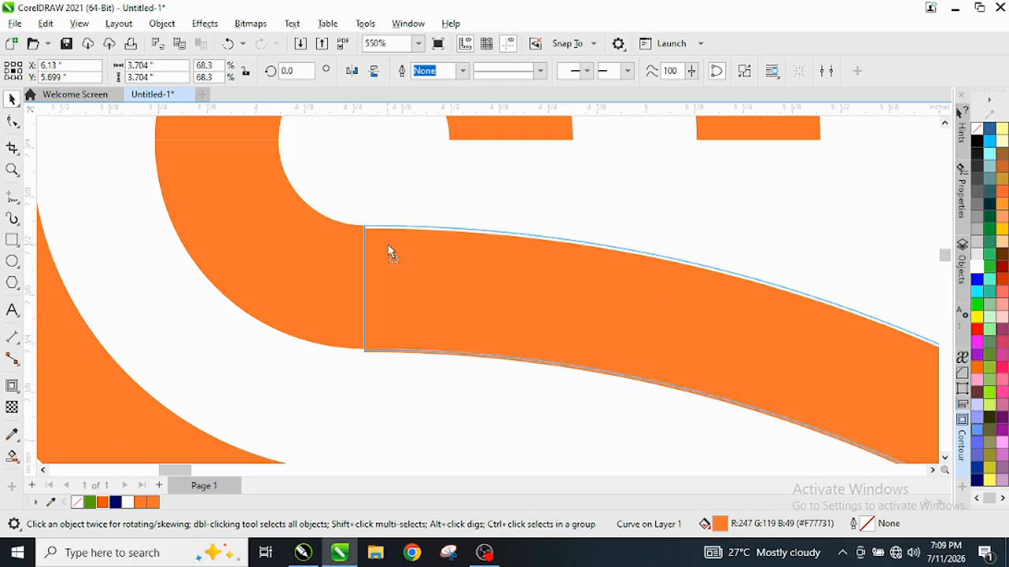
pyautogui.moveTo(388, 245); pyautogui.dragTo(388, 246)
pyautogui.scroll(-13, 457, 237)
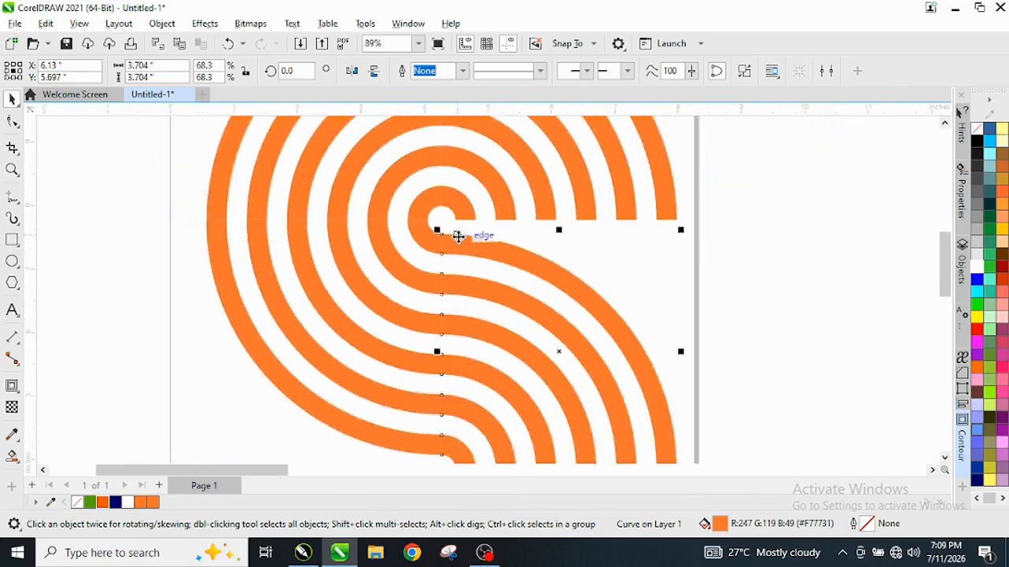
pyautogui.scroll(-4, 457, 236)
pyautogui.scroll(-2, 494, 224)
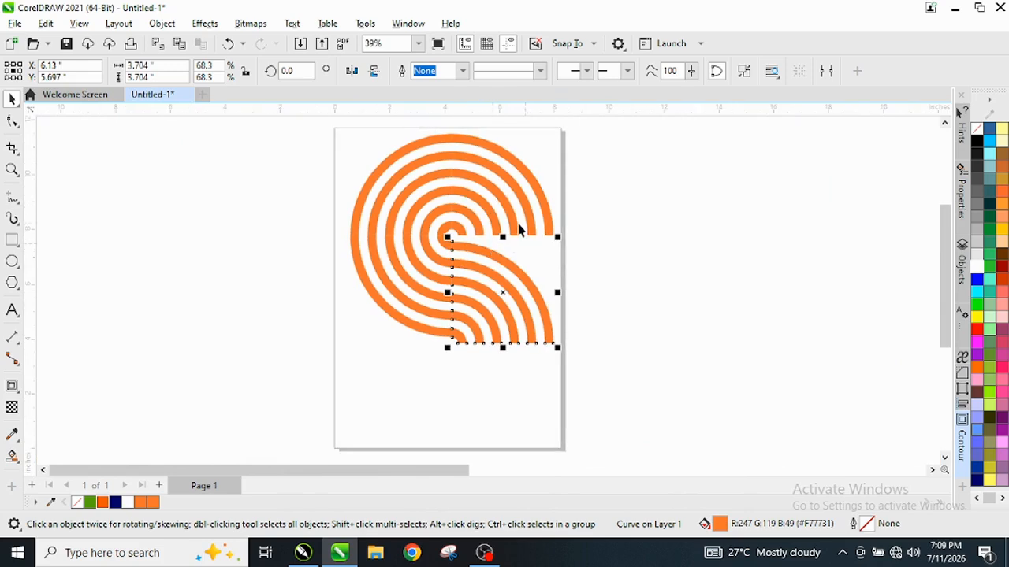
# - Delete the upper-right, upper-left and lower-left quarters, keeping only the lower-right copy
pyautogui.scroll(1, 519, 230)
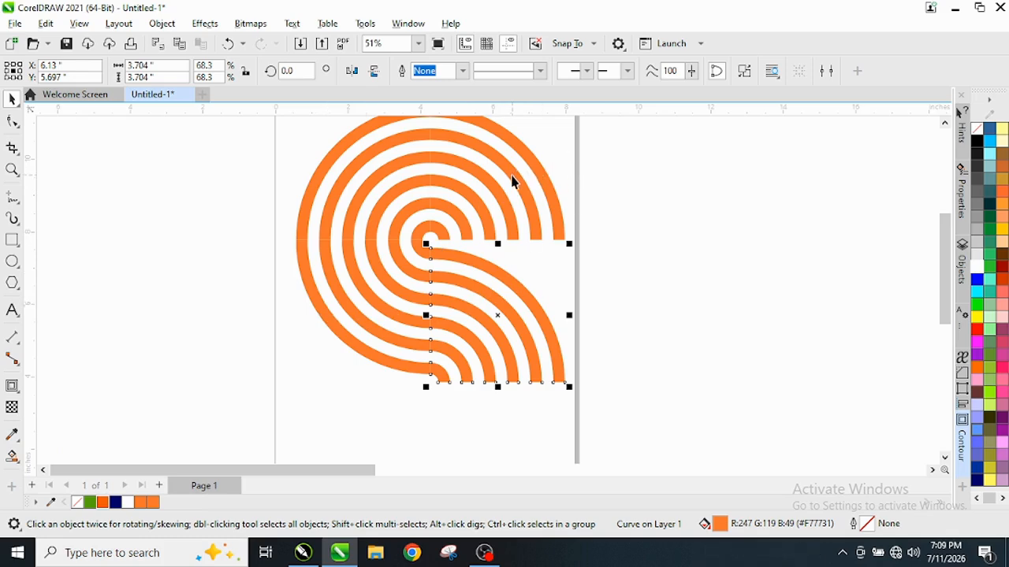
pyautogui.scroll(2, 582, 350)
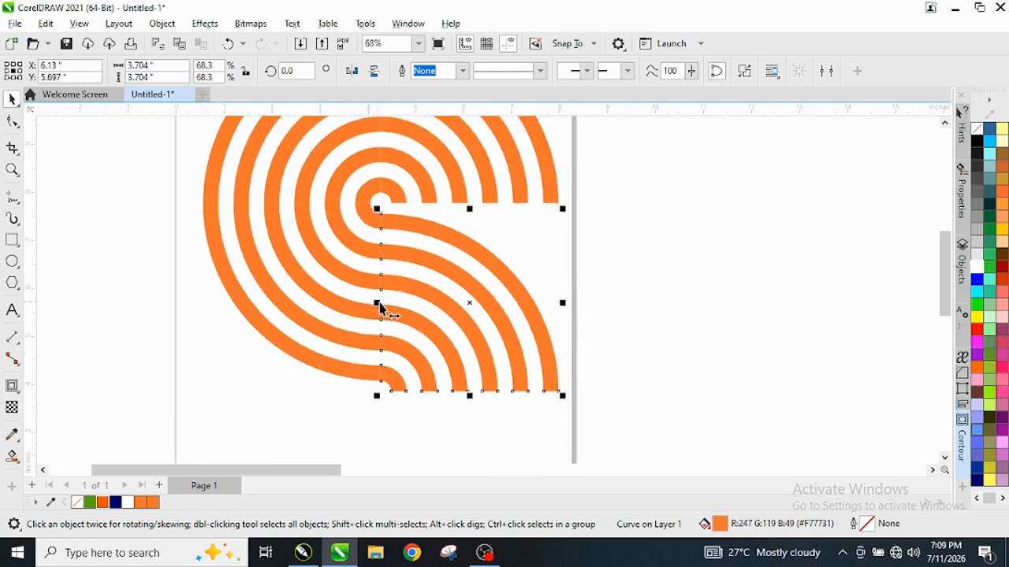
pyautogui.scroll(-1, 379, 308)
pyautogui.click(448, 180)
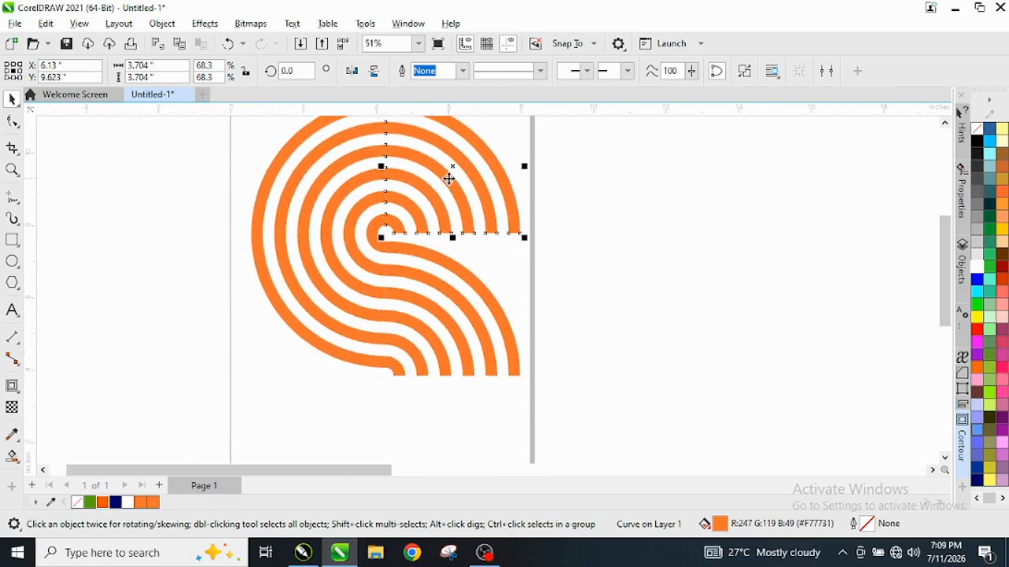
pyautogui.rightClick(448, 180)
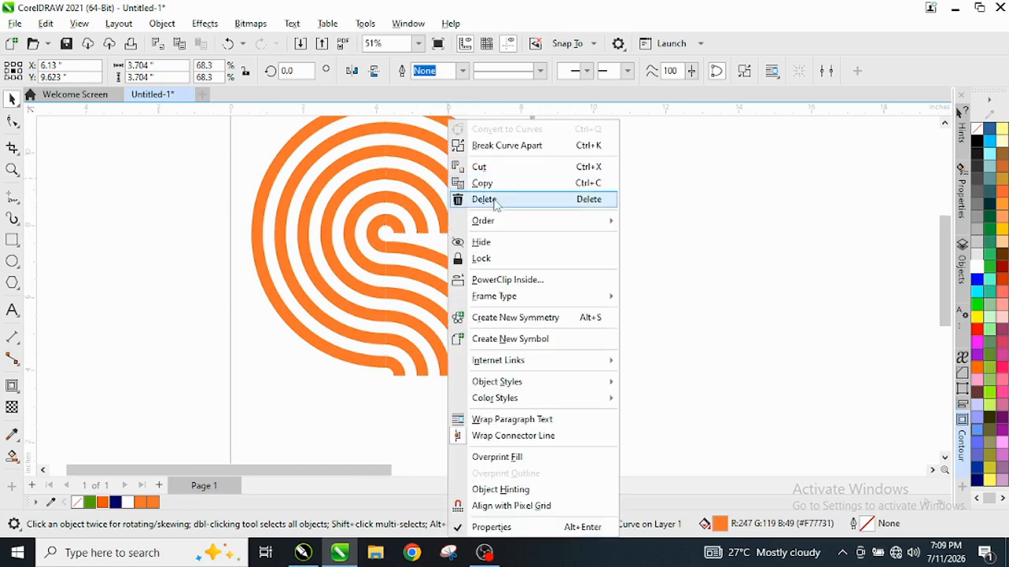
pyautogui.click(501, 202)
pyautogui.click(341, 188)
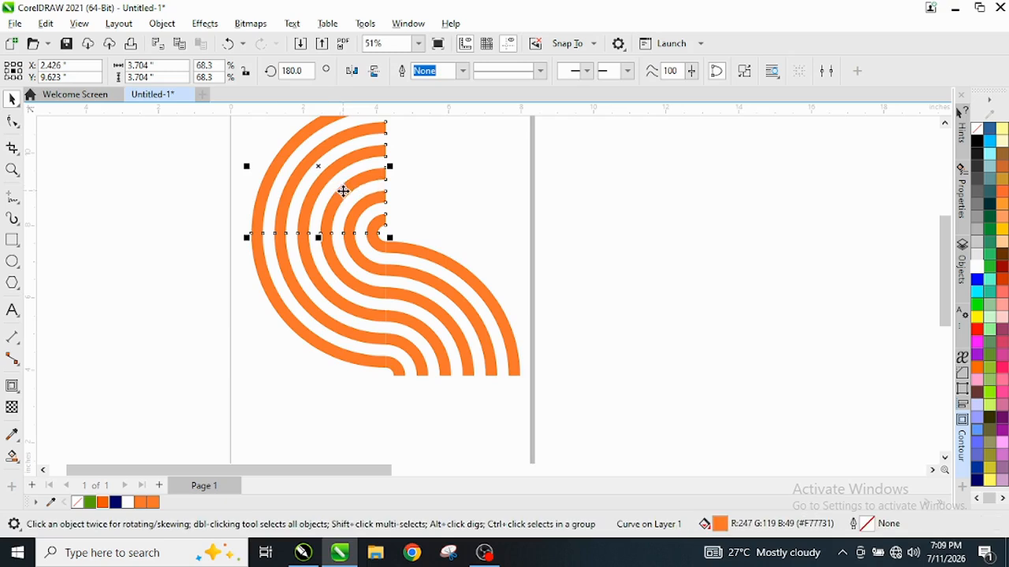
pyautogui.rightClick(343, 191)
pyautogui.click(370, 199)
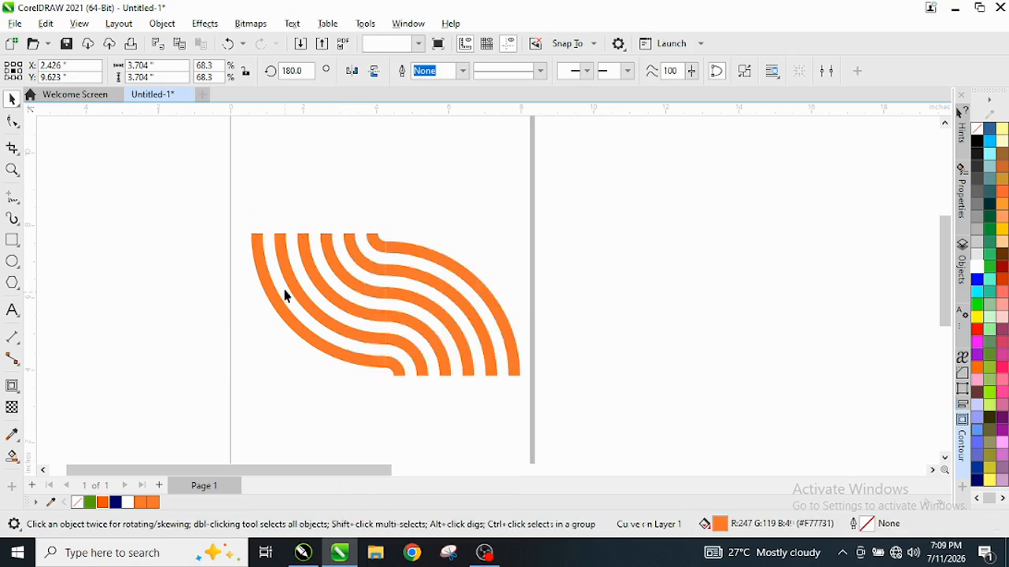
pyautogui.click(290, 281)
pyautogui.rightClick(291, 281)
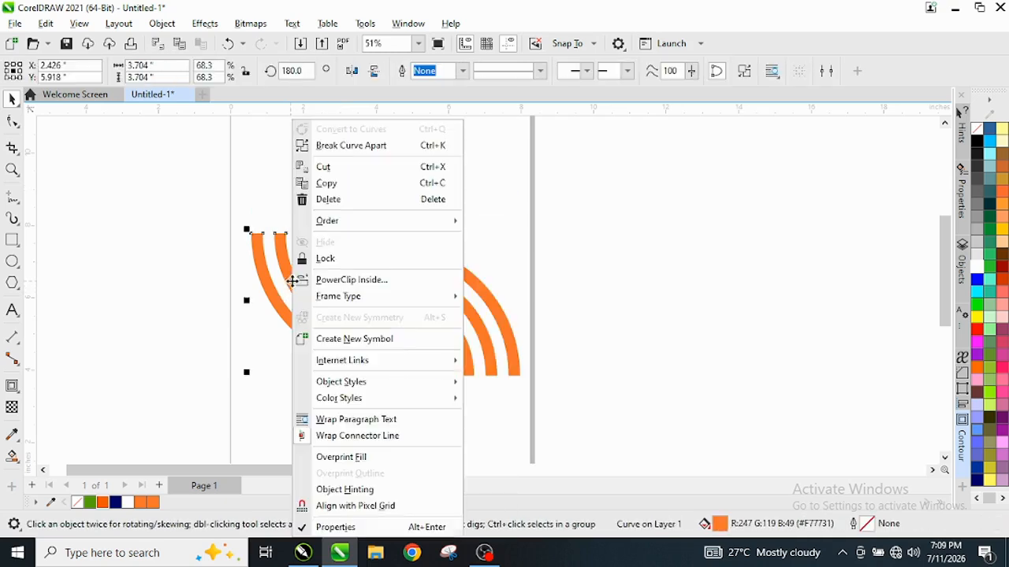
pyautogui.click(350, 206)
pyautogui.click(436, 349)
pyautogui.scroll(1, 536, 363)
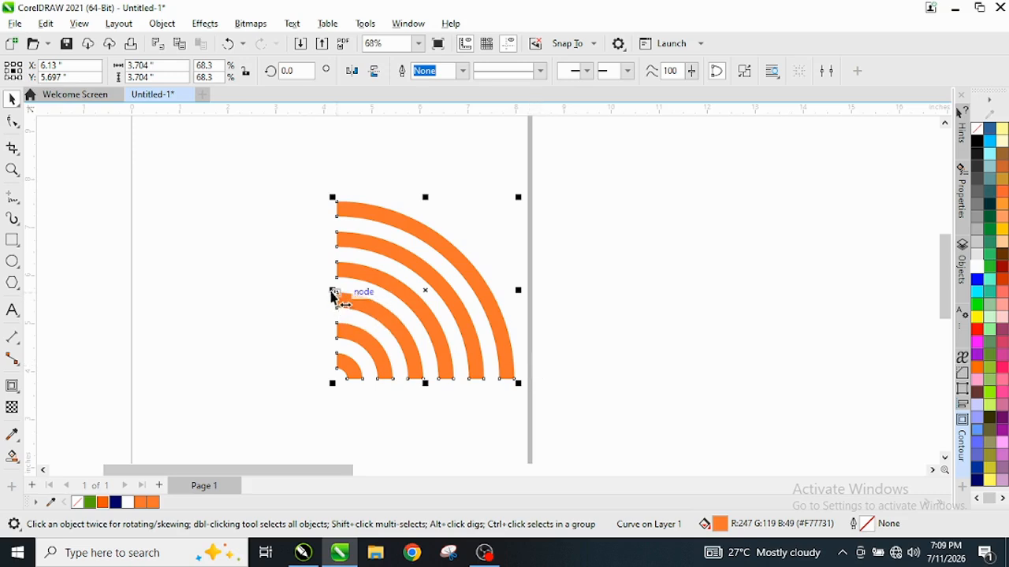
# - Undo the deletions of the lower-left, upper-left and upper-right quarters
pyautogui.hotkey('ctrl', 'z')
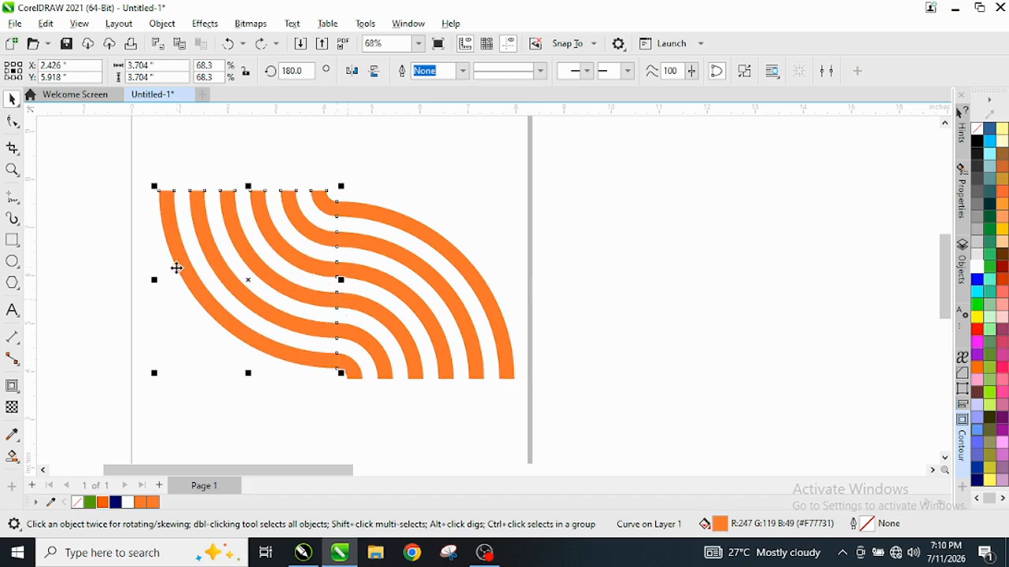
pyautogui.scroll(-2, 263, 262)
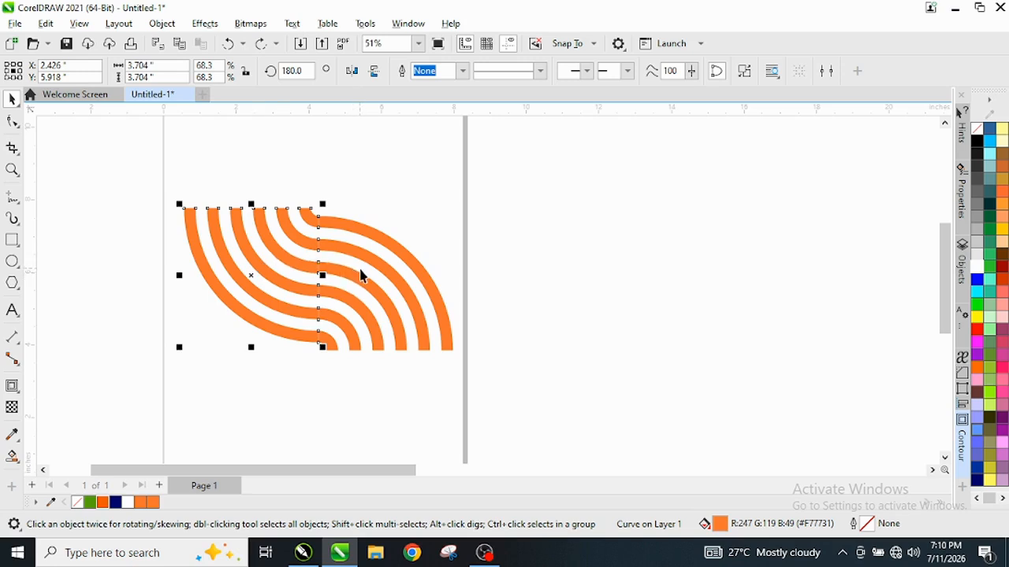
pyautogui.moveTo(177, 276); pyautogui.dragTo(179, 277)
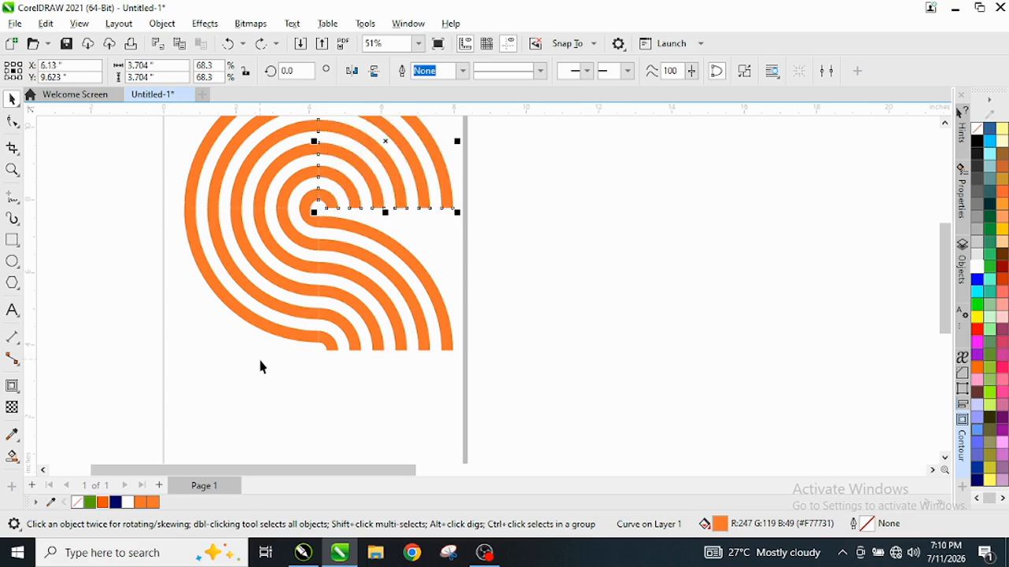
pyautogui.click(276, 347)
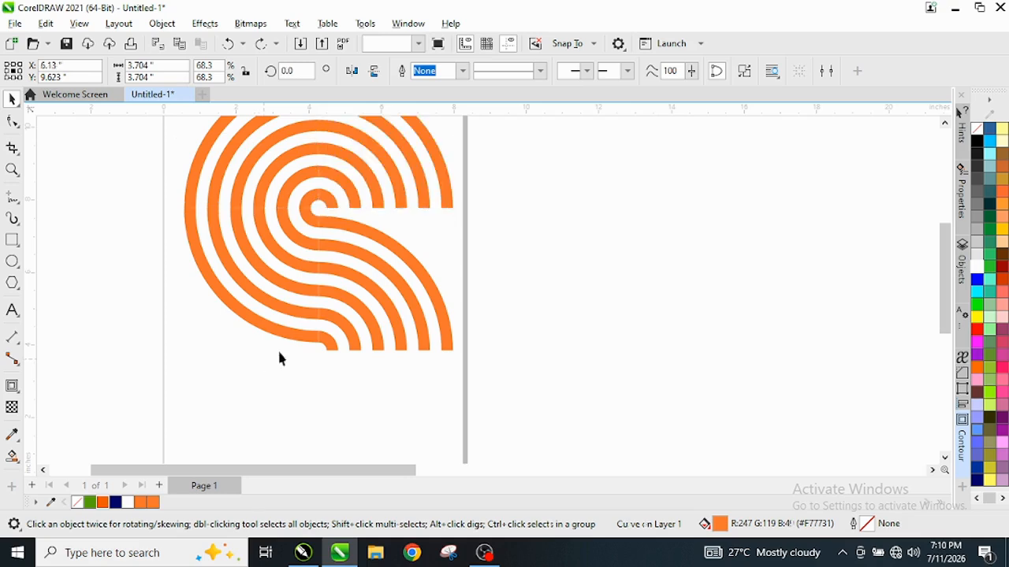
# - Make a vertically mirrored copy of the upper-right quarter directly below it, crossing the existing lower-right copy and closing the rings
pyautogui.scroll(-1, 377, 150)
pyautogui.click(396, 156)
pyautogui.scroll(-2, 400, 153)
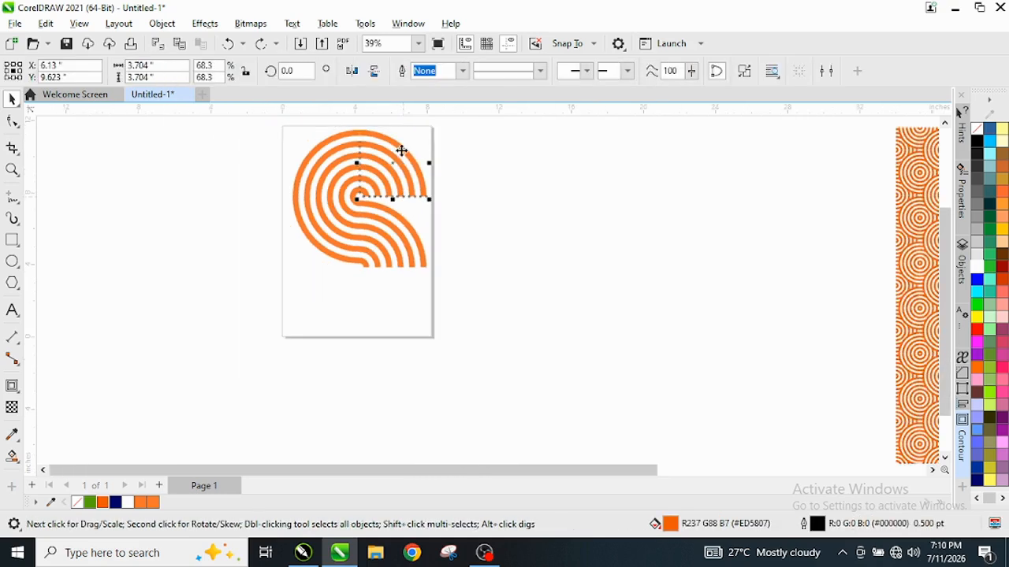
pyautogui.moveTo(390, 230); pyautogui.dragTo(391, 229)
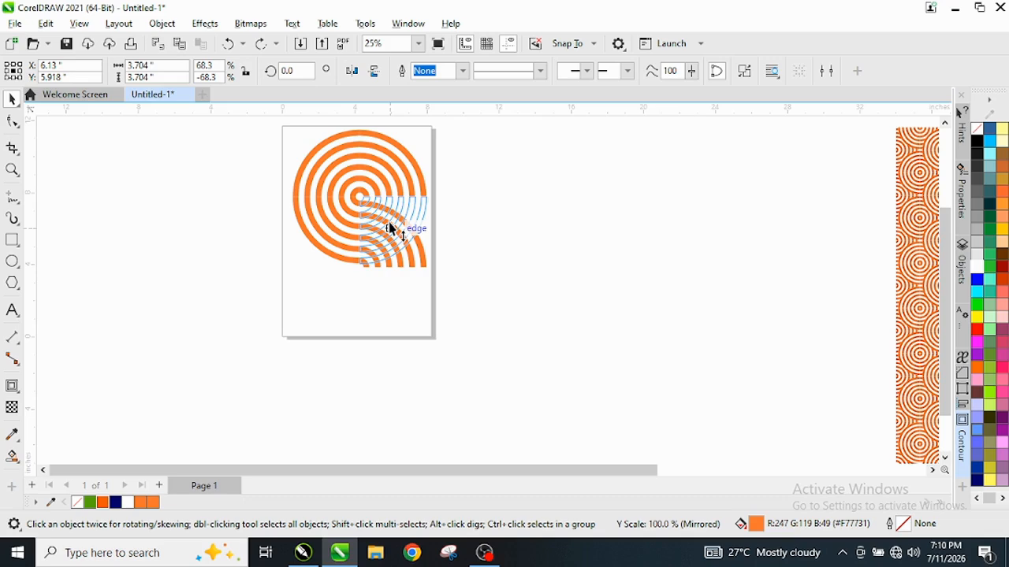
pyautogui.moveTo(392, 229); pyautogui.dragTo(392, 227)
pyautogui.scroll(1, 392, 227)
# - Delete the upper-right, upper-left and lower-left quarters, keeping only the two overlapping quarters at the lower right
pyautogui.click(329, 152)
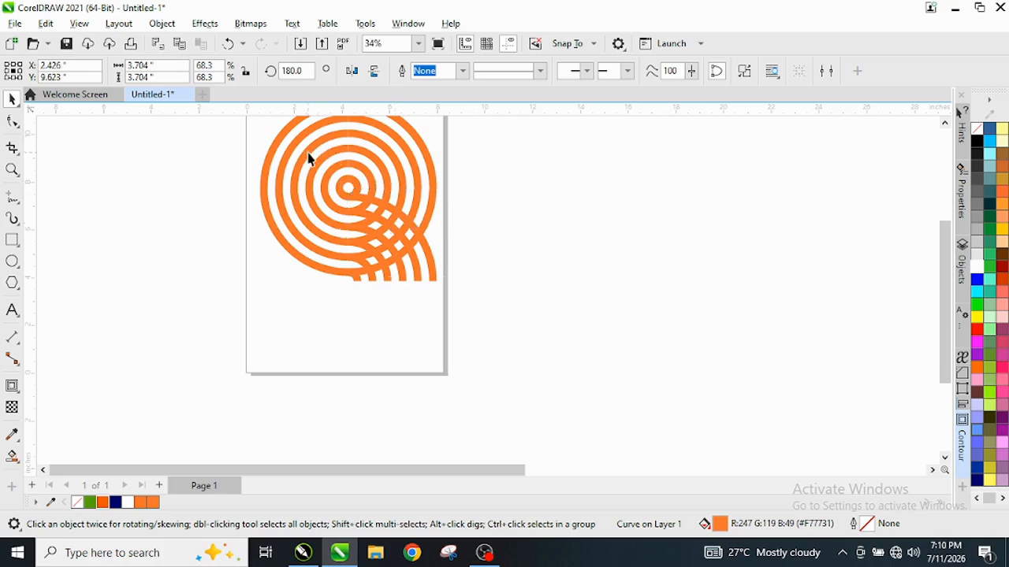
pyautogui.click(391, 140)
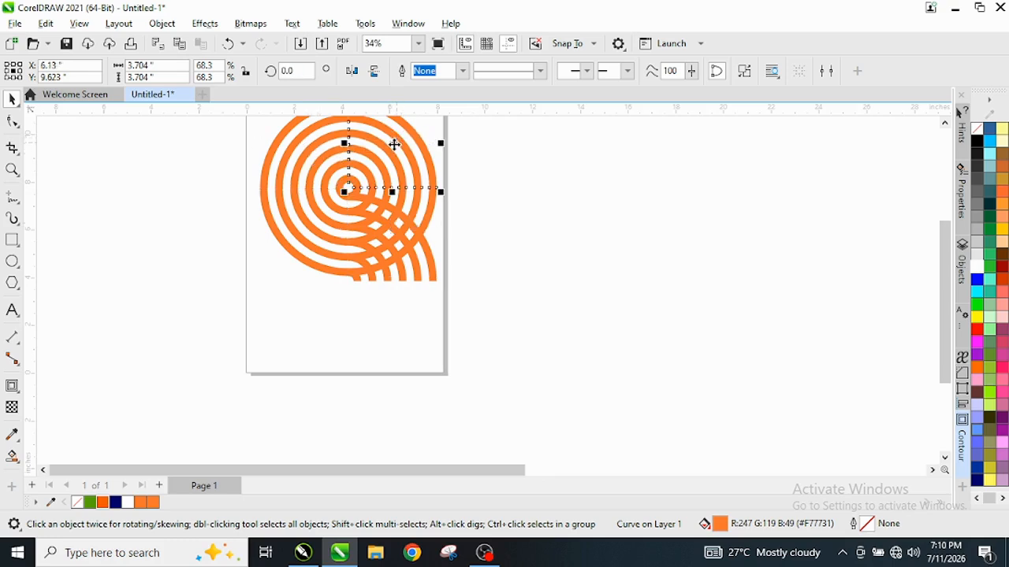
pyautogui.rightClick(393, 144)
pyautogui.click(428, 198)
pyautogui.click(328, 163)
pyautogui.rightClick(331, 157)
pyautogui.click(380, 205)
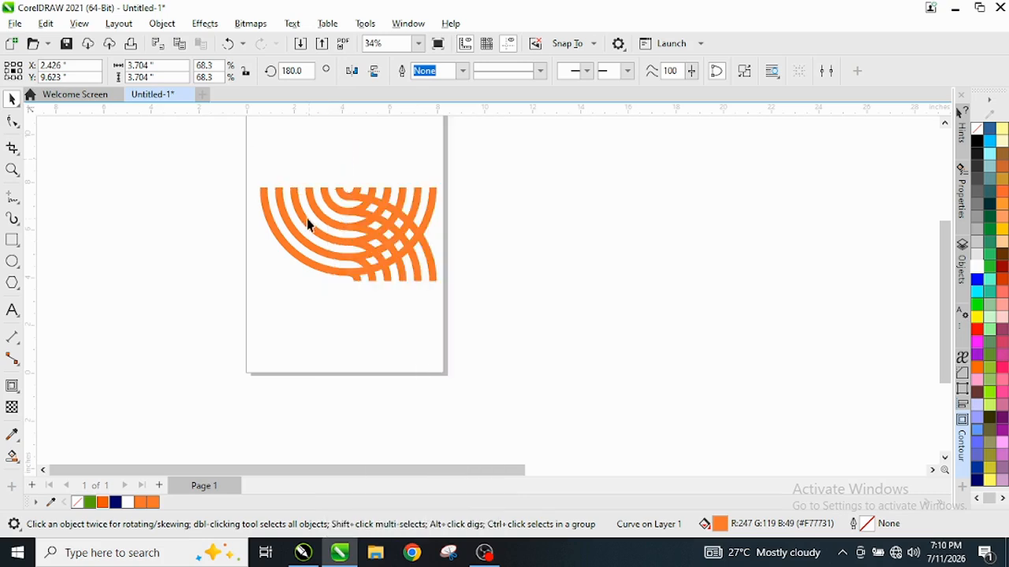
pyautogui.click(306, 219)
pyautogui.rightClick(309, 219)
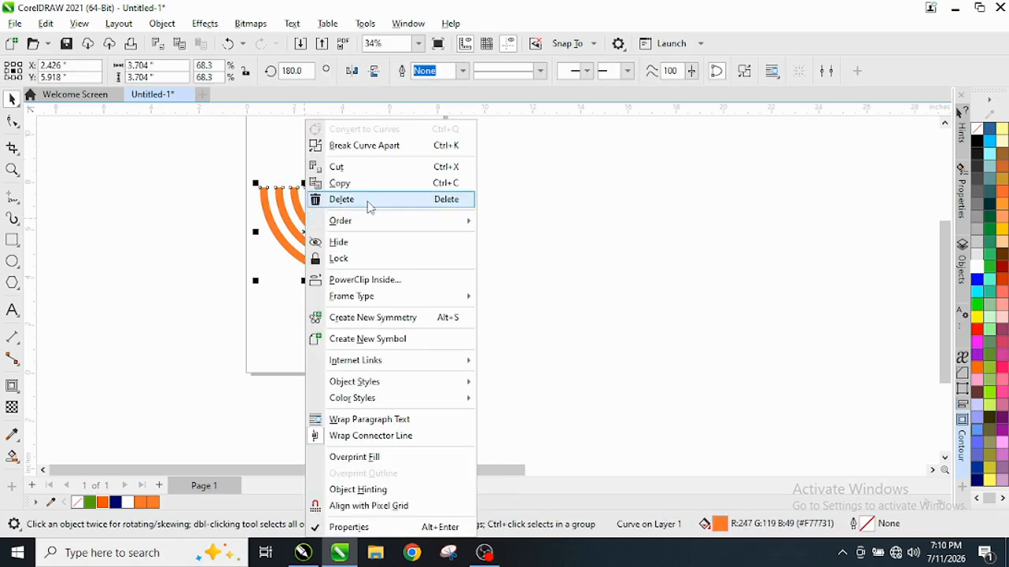
pyautogui.click(370, 202)
# - Mirror the upper of the two overlapping quarters horizontally so its rings centre on the square's upper-right corner
pyautogui.scroll(3, 405, 214)
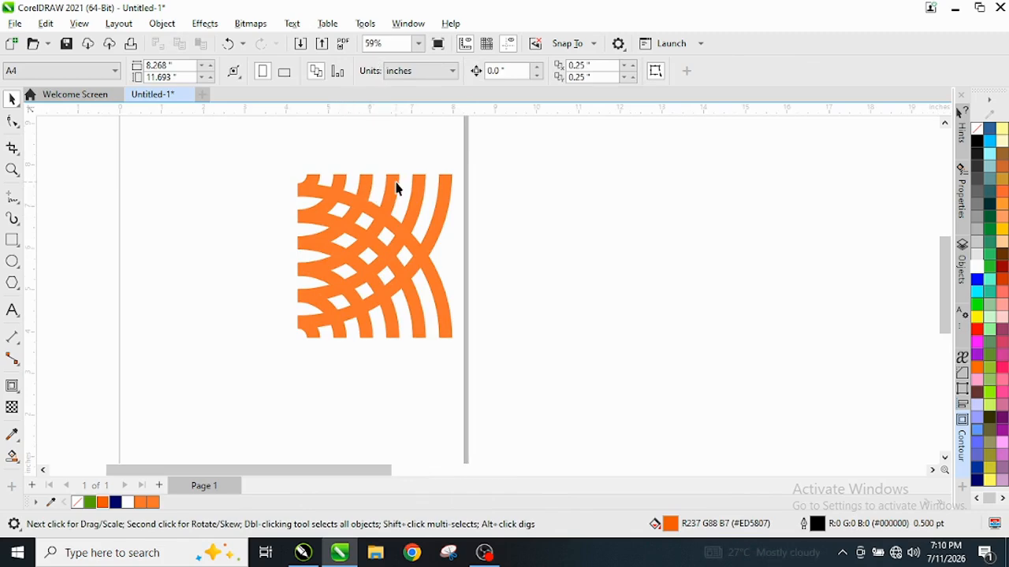
pyautogui.click(396, 187)
pyautogui.click(359, 72)
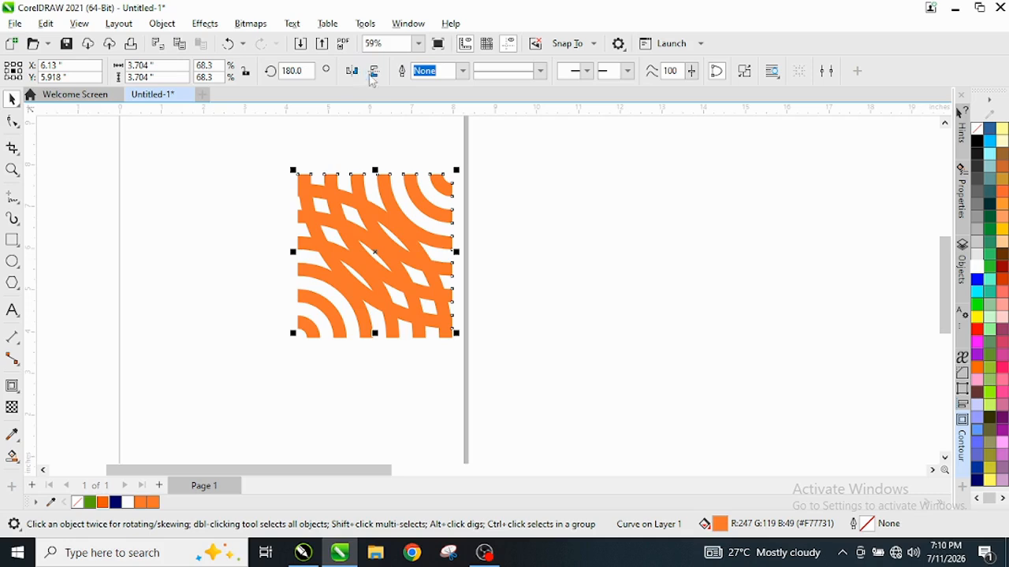
# - Shift the mirrored quarter slightly right of and above the other one, so the pair spans about 3.936 by 3.903 in
pyautogui.scroll(1, 392, 238)
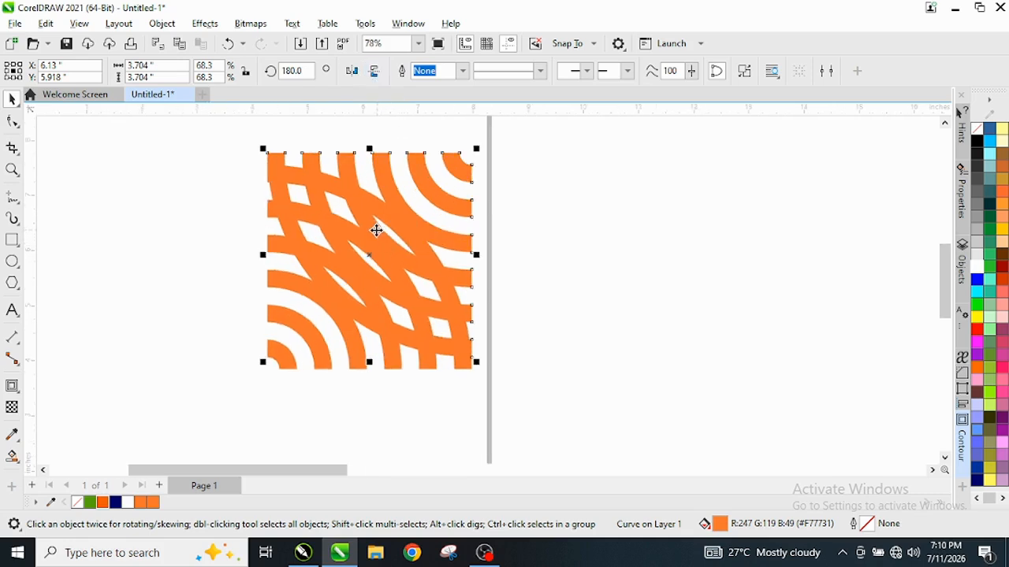
pyautogui.moveTo(377, 230); pyautogui.dragTo(377, 230)
pyautogui.moveTo(379, 230); pyautogui.dragTo(383, 233)
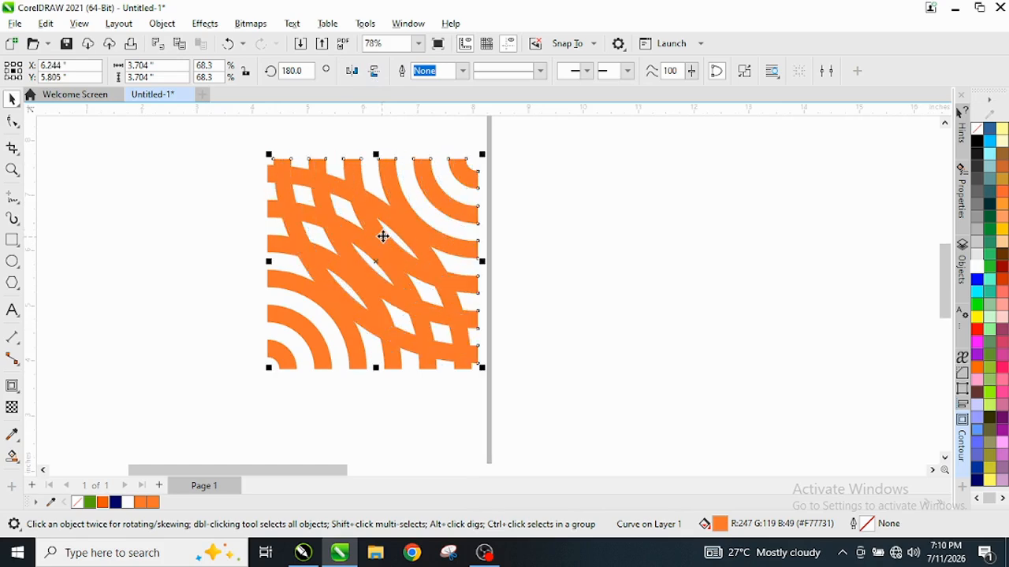
pyautogui.scroll(1, 406, 256)
pyautogui.scroll(-1, 373, 268)
pyautogui.scroll(1, 410, 192)
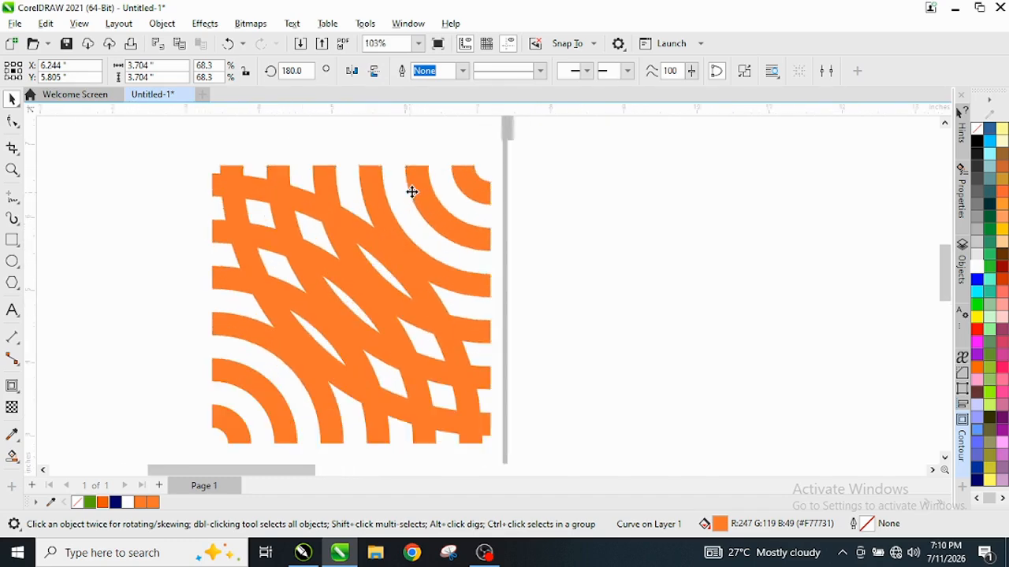
pyautogui.moveTo(353, 256)
pyautogui.mouseDown()
pyautogui.moveTo(347, 238)
pyautogui.moveTo(356, 237)
pyautogui.mouseUp()
# - Move both overlapping quarters together to the upper-left part of the page, centred at about X 2.909, Y 8.931 in
pyautogui.scroll(-1, 418, 295)
pyautogui.moveTo(248, 165); pyautogui.dragTo(482, 347)
pyautogui.scroll(-2, 473, 338)
pyautogui.moveTo(423, 302); pyautogui.dragTo(298, 178)
pyautogui.scroll(-1, 266, 162)
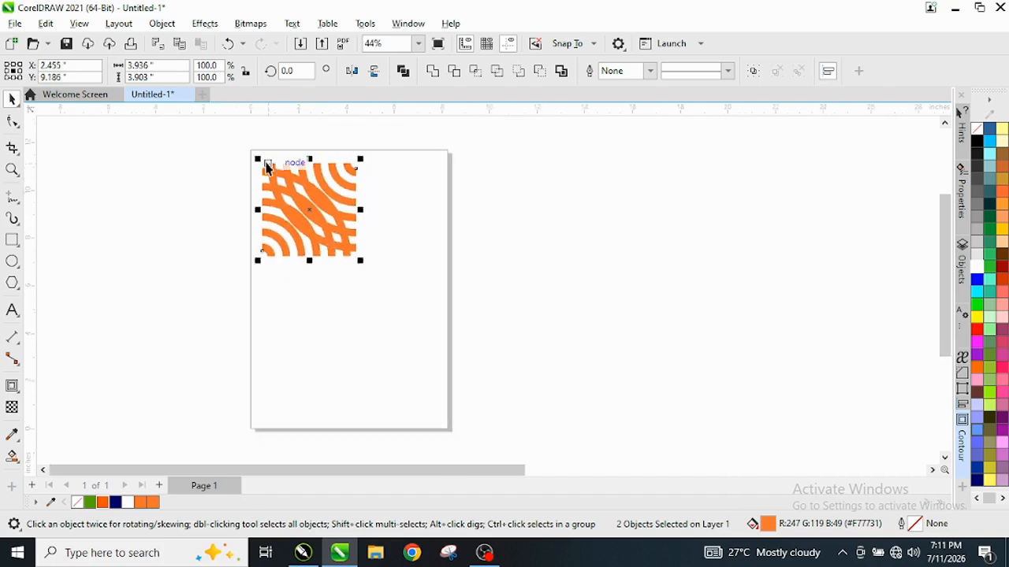
pyautogui.scroll(2, 267, 163)
pyautogui.moveTo(355, 261); pyautogui.dragTo(376, 273)
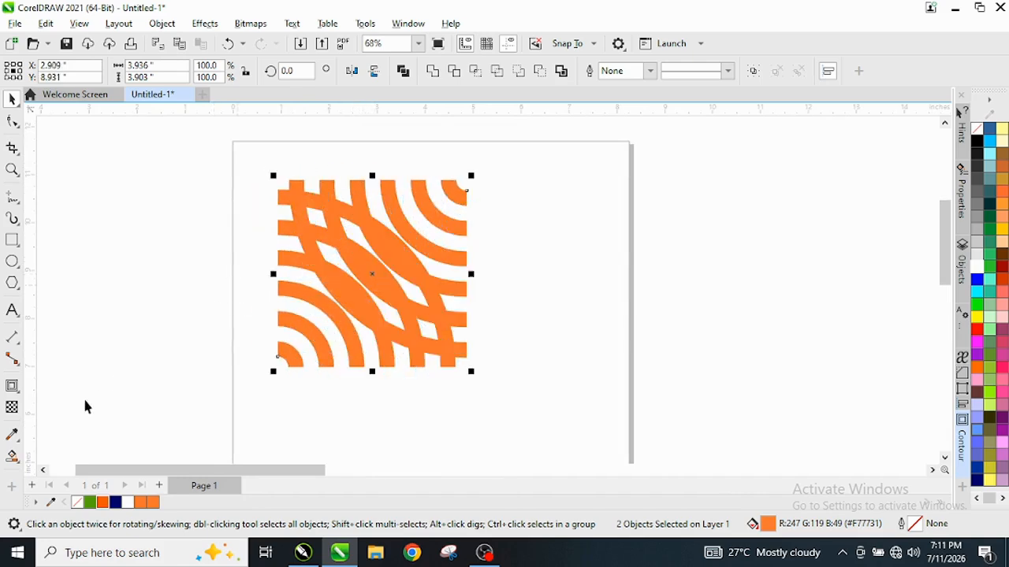
# - Recolour the two quarters green (#57A60D) and set the Smart Fill colour to dark green #2A6905
pyautogui.click(14, 457)
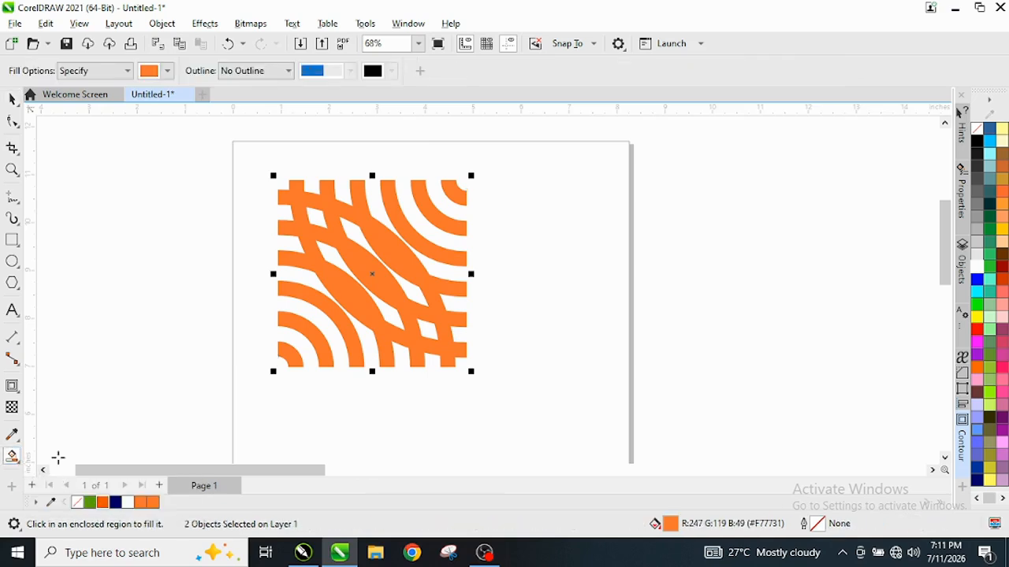
pyautogui.click(91, 503)
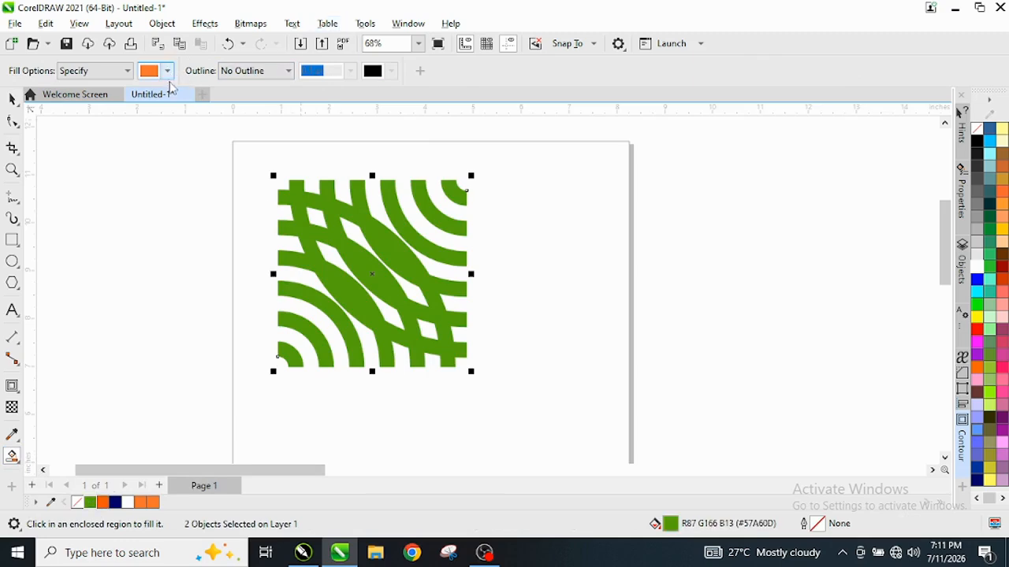
pyautogui.click(168, 72)
pyautogui.click(175, 250)
pyautogui.click(241, 196)
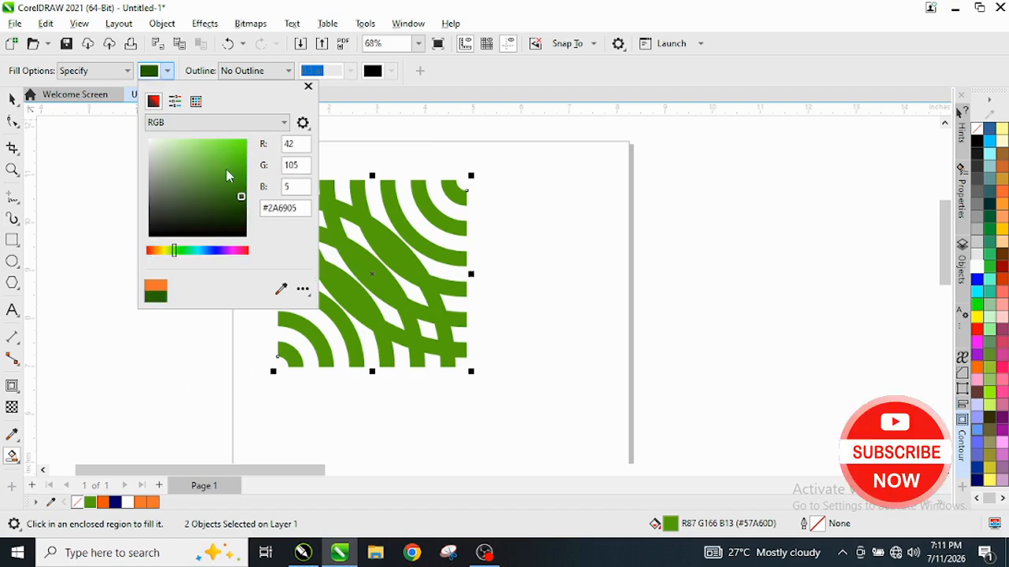
pyautogui.click(217, 387)
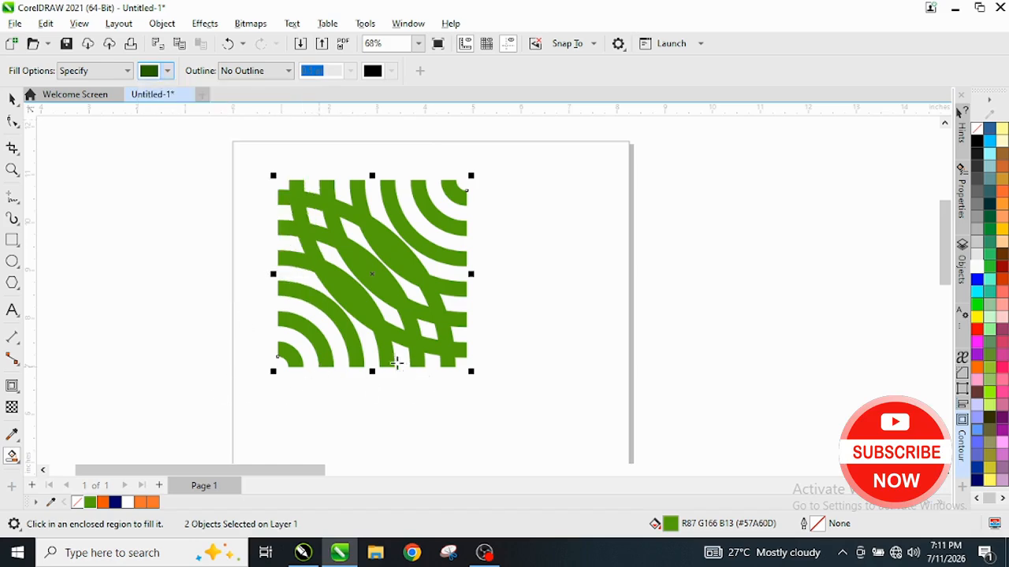
# - Recolour the two selected quarters orange (#ED5807) and deselect them
pyautogui.scroll(1, 401, 364)
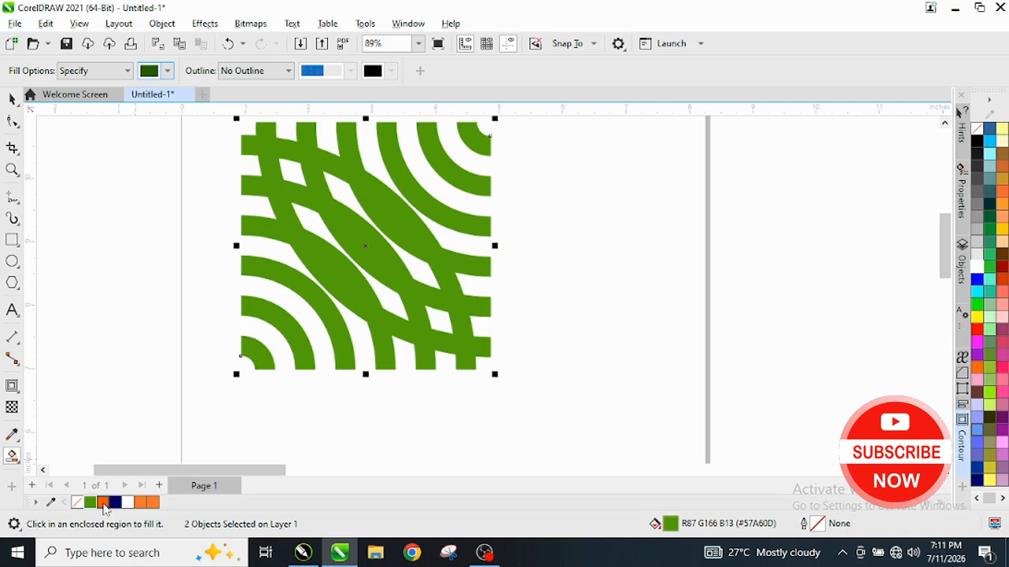
pyautogui.click(103, 502)
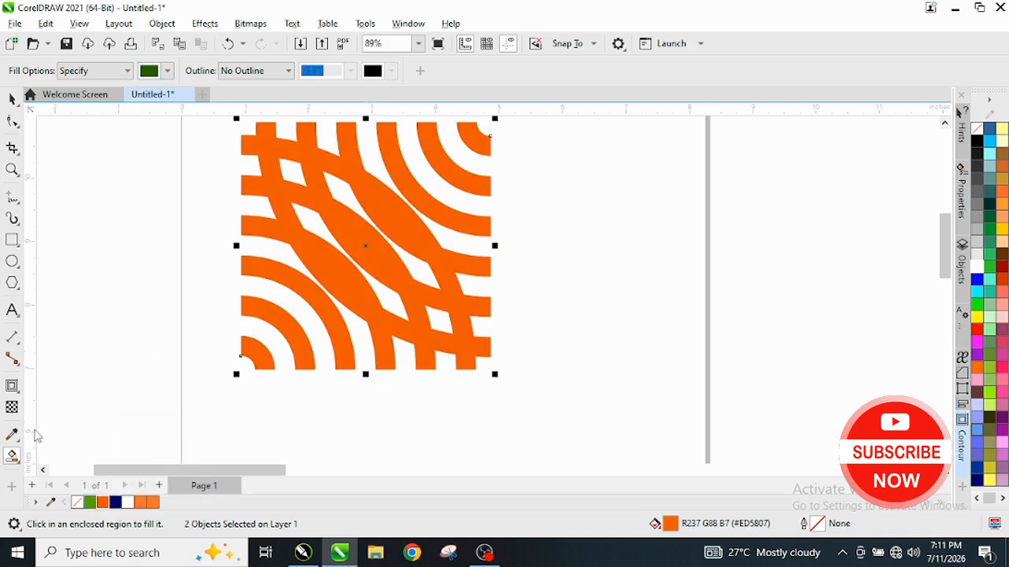
pyautogui.press('space')
pyautogui.click(398, 445)
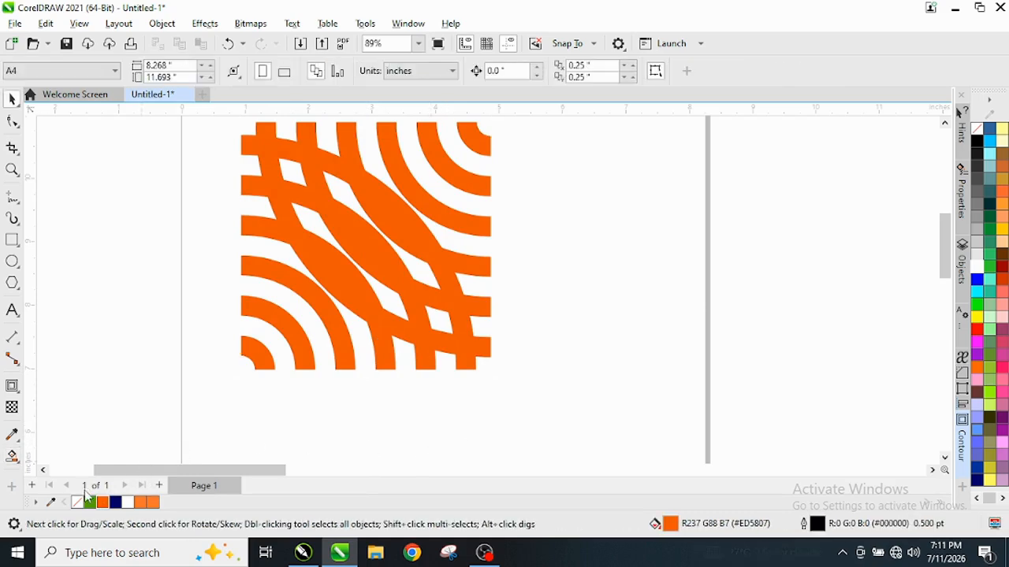
# - Smart-fill the lower-left quarter's three full arcs and its exposed band ends along the bottom and left edges with dark green
pyautogui.click(11, 457)
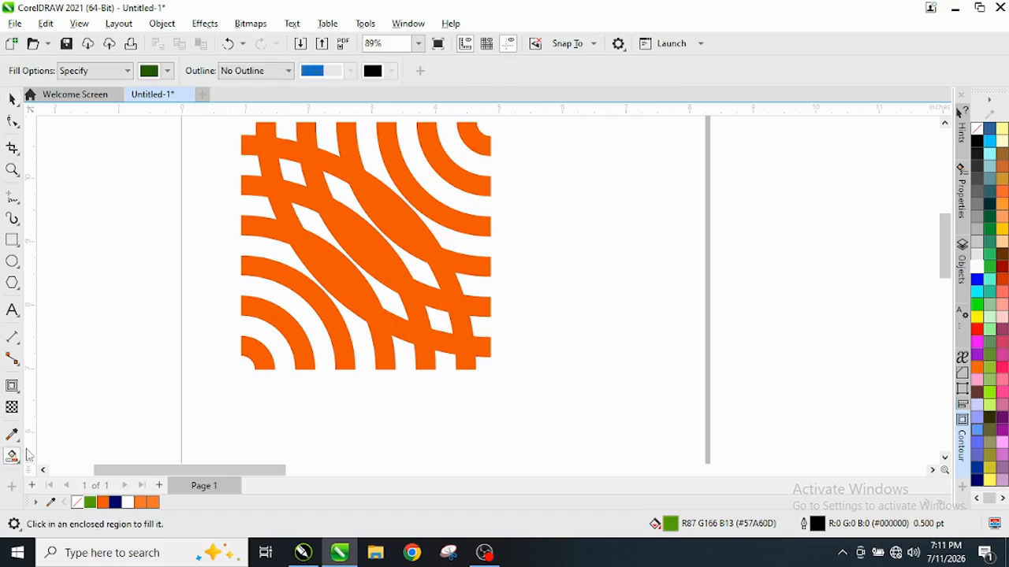
pyautogui.click(423, 360)
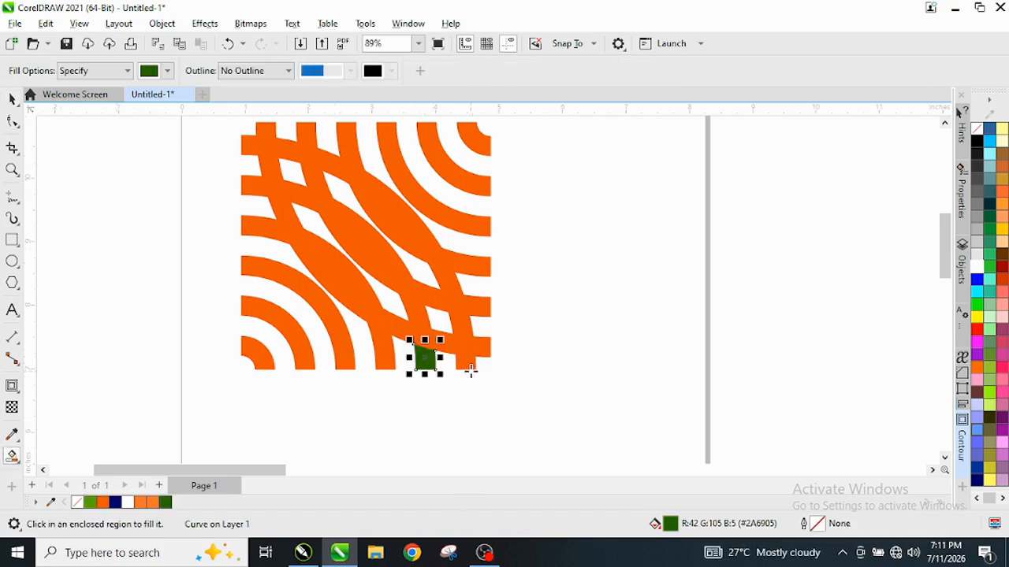
pyautogui.click(470, 364)
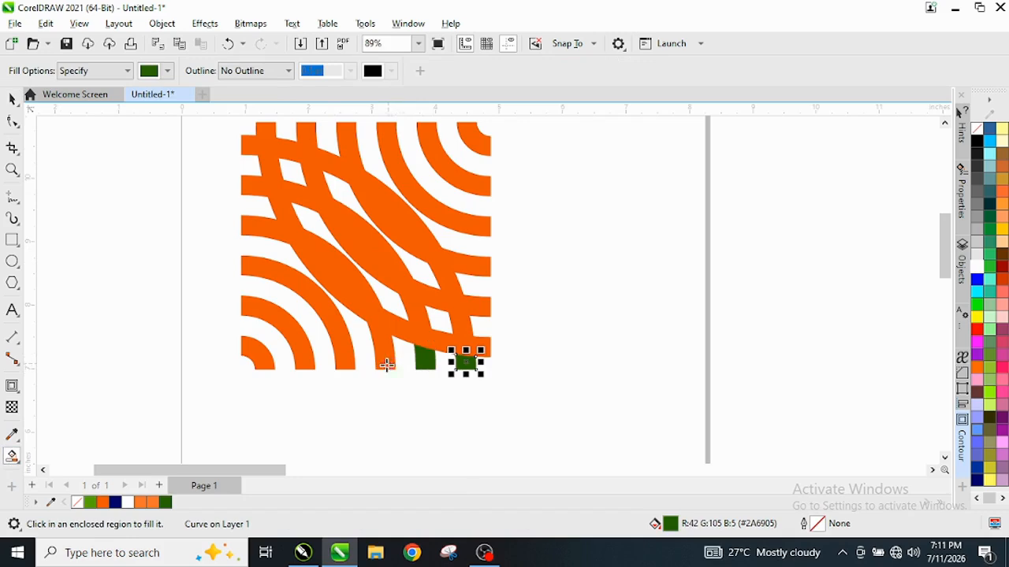
pyautogui.click(386, 358)
pyautogui.click(340, 352)
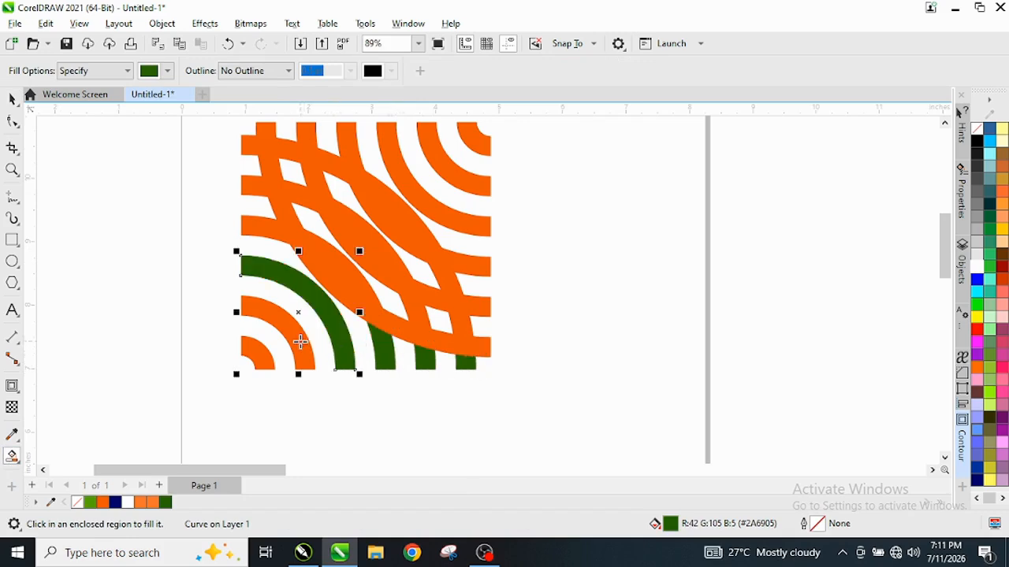
pyautogui.click(300, 342)
pyautogui.click(257, 368)
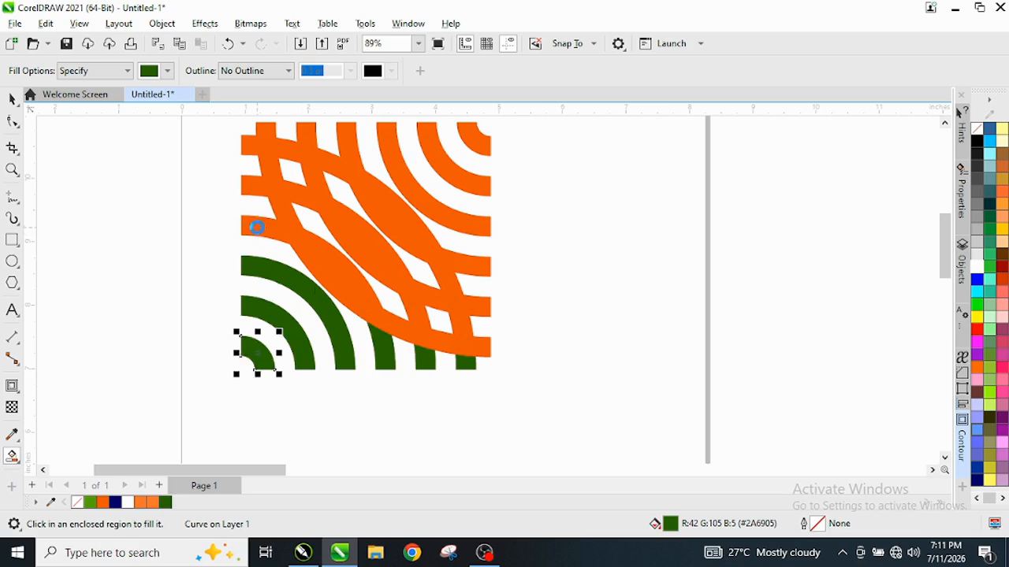
pyautogui.click(256, 227)
pyautogui.click(252, 185)
# - Smart-fill all six curved bands of the upper-right quarter with dark green, from the corner arc out to the longest band
pyautogui.scroll(-1, 351, 327)
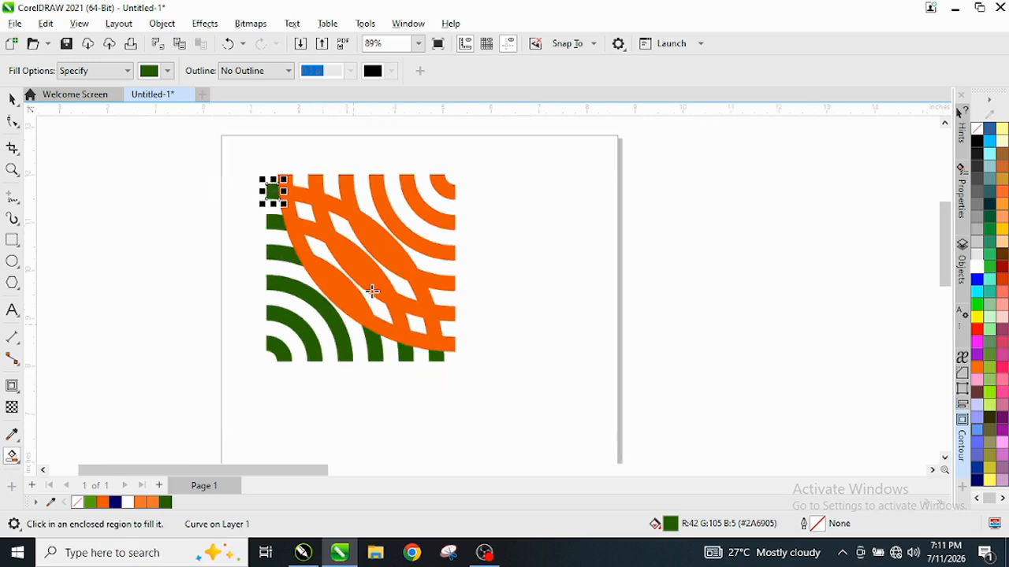
pyautogui.scroll(1, 402, 157)
pyautogui.click(460, 199)
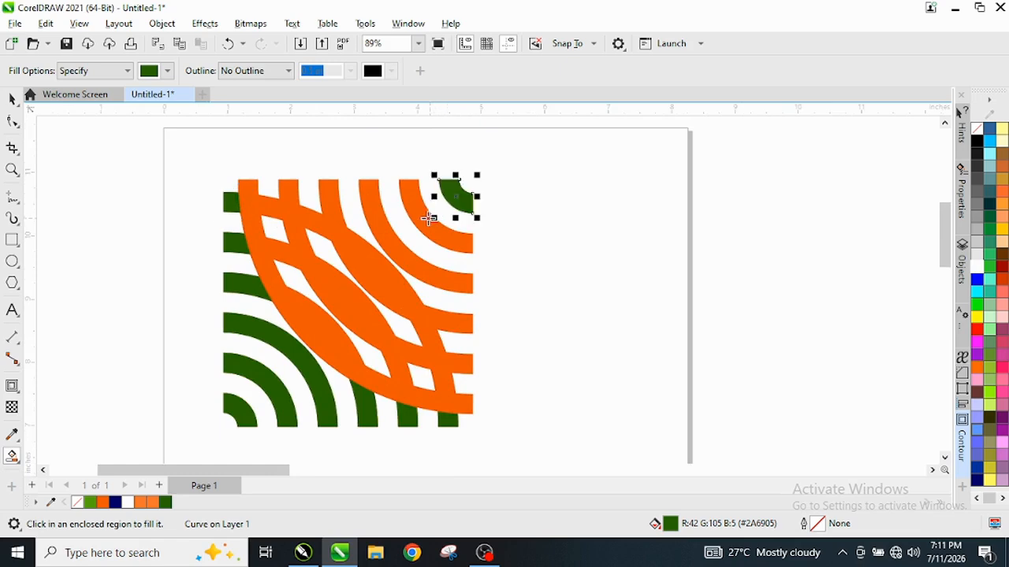
pyautogui.click(427, 218)
pyautogui.click(390, 245)
pyautogui.click(331, 198)
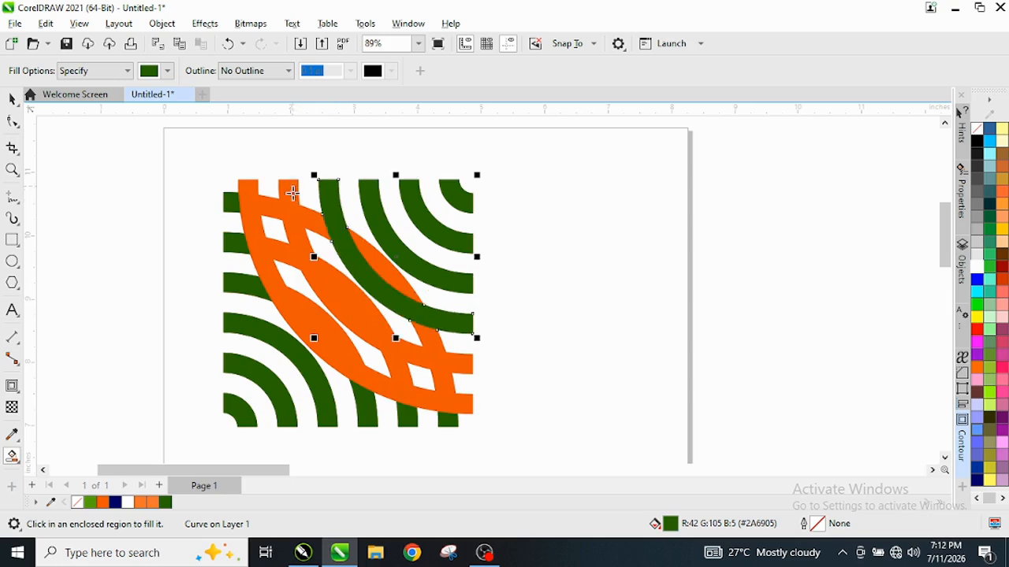
pyautogui.click(291, 191)
pyautogui.click(253, 190)
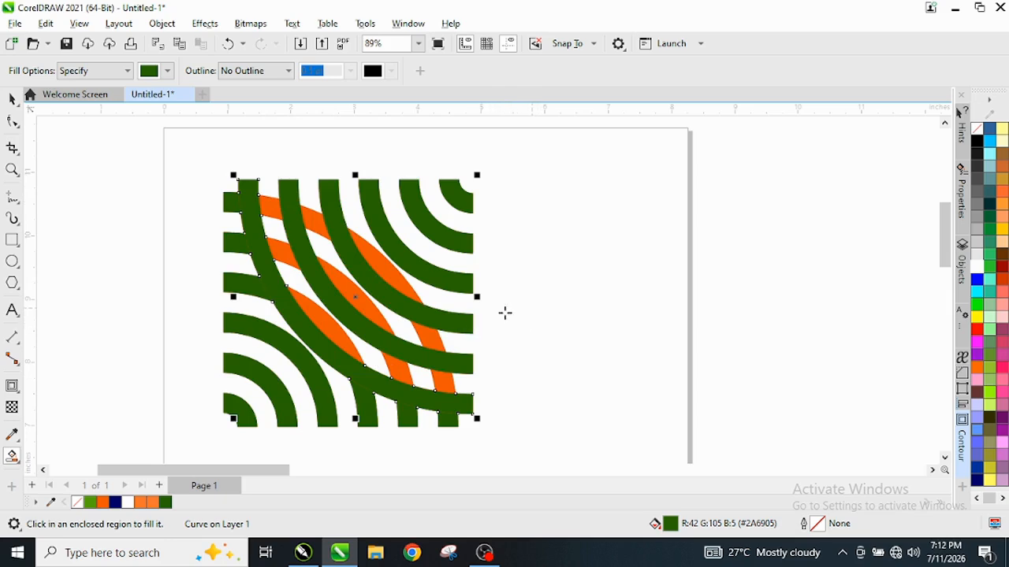
# - Select all the dark green pieces and move them right, clear of the orange quarters, to about X 7.303, Y 8.931 in
pyautogui.press('space')
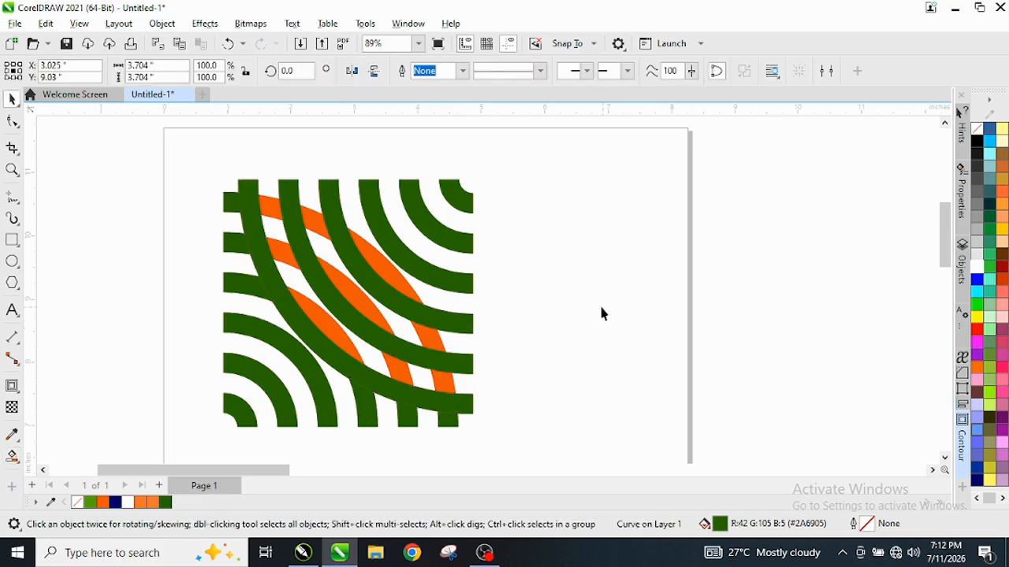
pyautogui.click(604, 314)
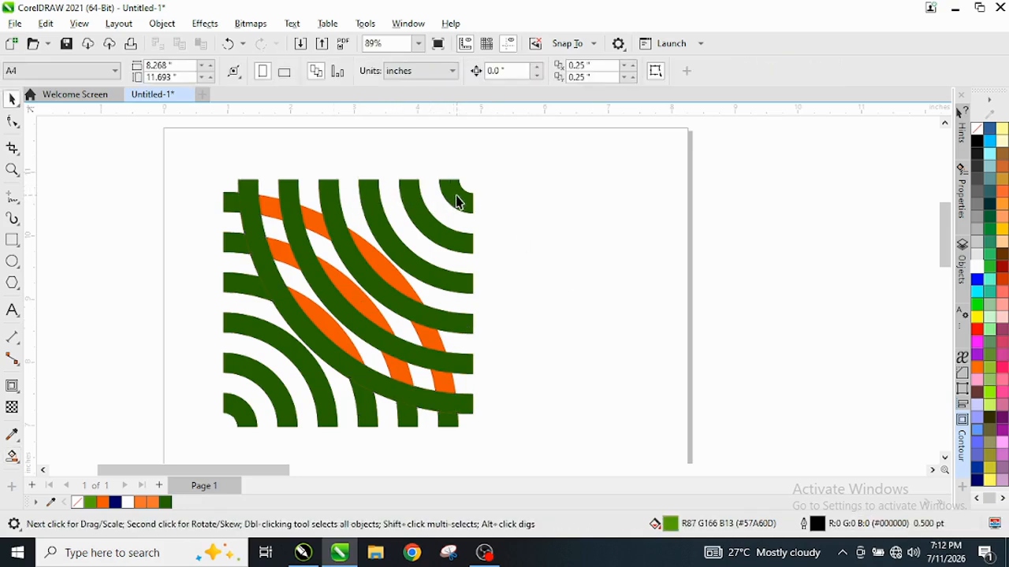
pyautogui.click(421, 213)
pyautogui.keyDown('shift'); pyautogui.click(376, 211); pyautogui.keyUp('shift')
pyautogui.keyDown('shift'); pyautogui.click(338, 209); pyautogui.keyUp('shift')
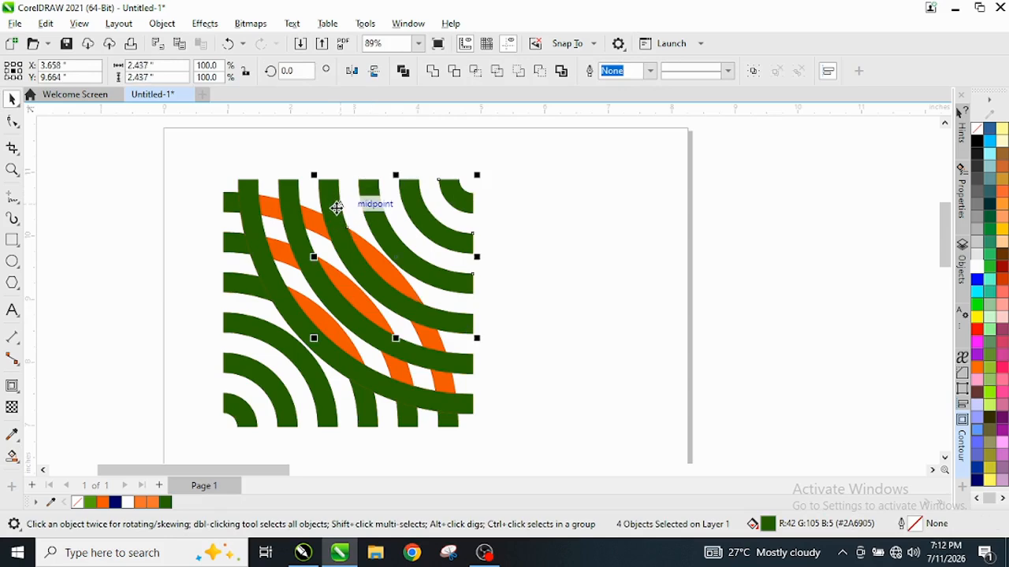
pyautogui.keyDown('shift'); pyautogui.click(290, 203); pyautogui.keyUp('shift')
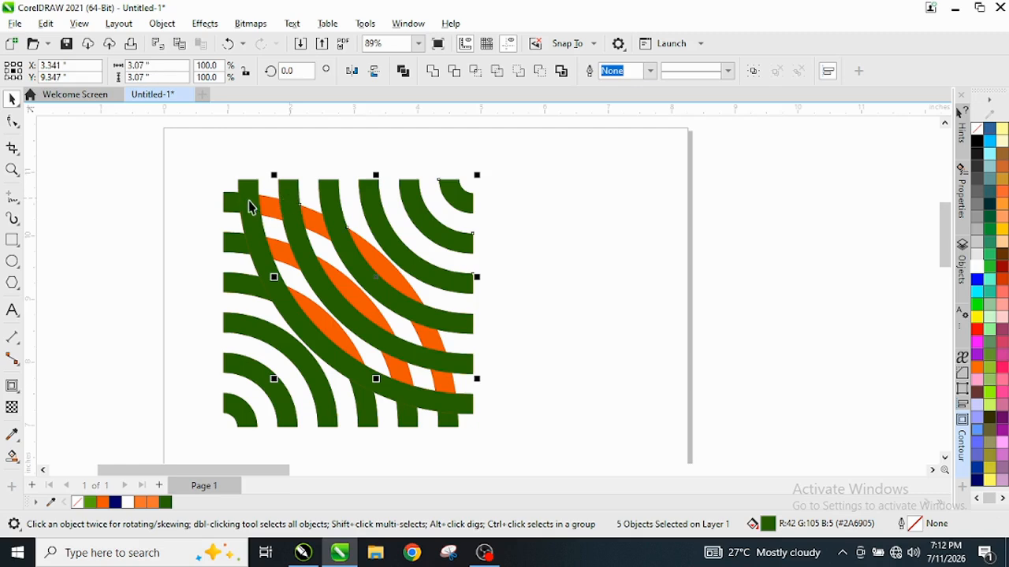
pyautogui.keyDown('shift'); pyautogui.click(250, 200); pyautogui.keyUp('shift')
pyautogui.keyDown('shift'); pyautogui.click(234, 203); pyautogui.keyUp('shift')
pyautogui.keyDown('shift'); pyautogui.click(240, 288); pyautogui.keyUp('shift')
pyautogui.keyDown('shift'); pyautogui.click(234, 364); pyautogui.keyUp('shift')
pyautogui.keyDown('shift'); pyautogui.click(234, 362); pyautogui.keyUp('shift')
pyautogui.keyDown('shift'); pyautogui.click(234, 406); pyautogui.keyUp('shift')
pyautogui.keyDown('shift'); pyautogui.click(410, 418); pyautogui.keyUp('shift')
pyautogui.keyDown('shift'); pyautogui.click(456, 424); pyautogui.keyUp('shift')
pyautogui.keyDown('shift'); pyautogui.click(457, 426); pyautogui.keyUp('shift')
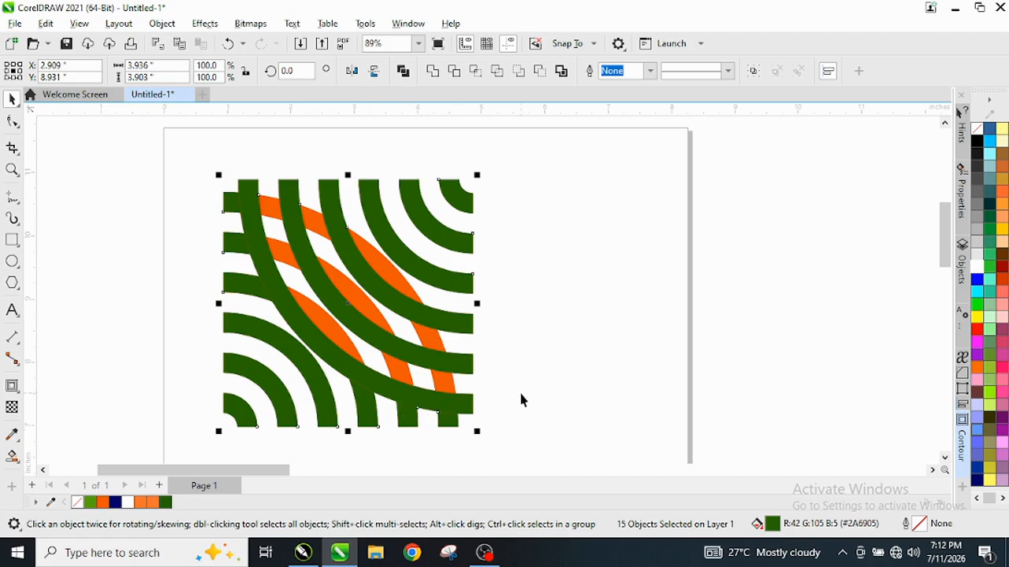
pyautogui.scroll(-2, 348, 311)
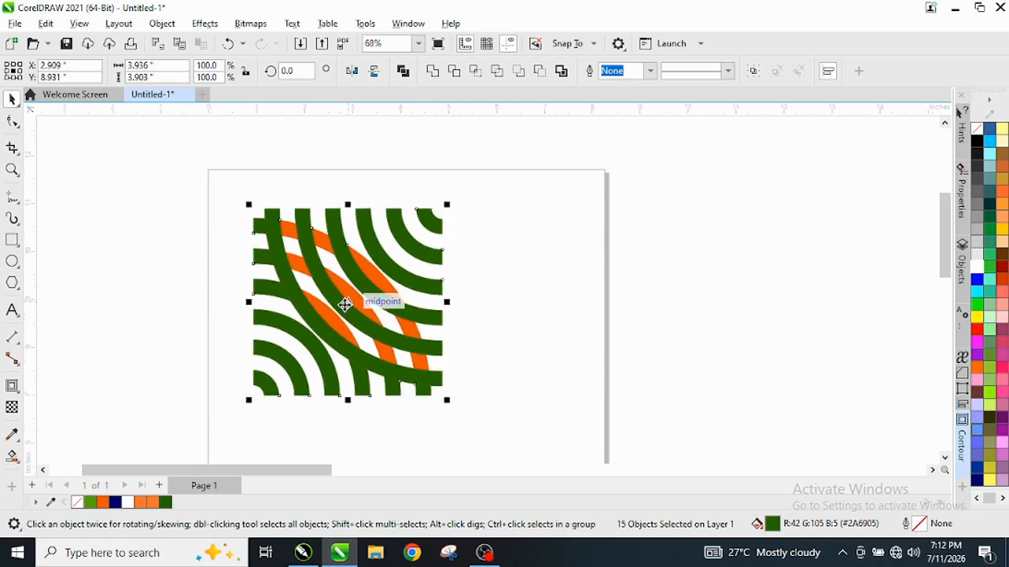
pyautogui.moveTo(345, 304); pyautogui.dragTo(561, 316)
# - Delete the two orange quarters left beside the dark green pieces
pyautogui.scroll(-1, 561, 324)
pyautogui.moveTo(232, 178); pyautogui.dragTo(468, 419)
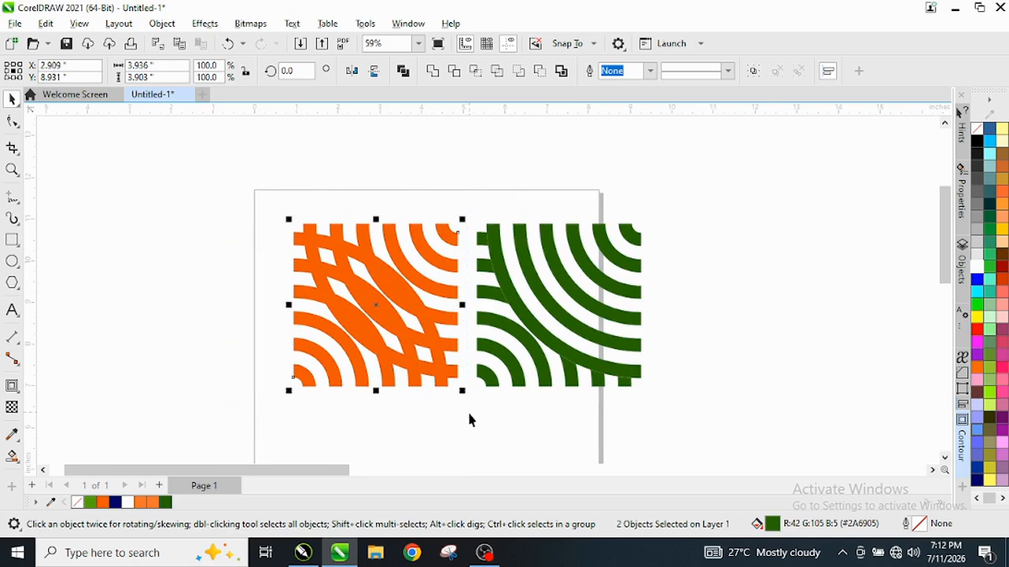
pyautogui.press('Delete')
# - Group all the dark green pieces, move the group to the page's upper-left corner and scale it to about 68.8%
pyautogui.moveTo(710, 181); pyautogui.dragTo(389, 403)
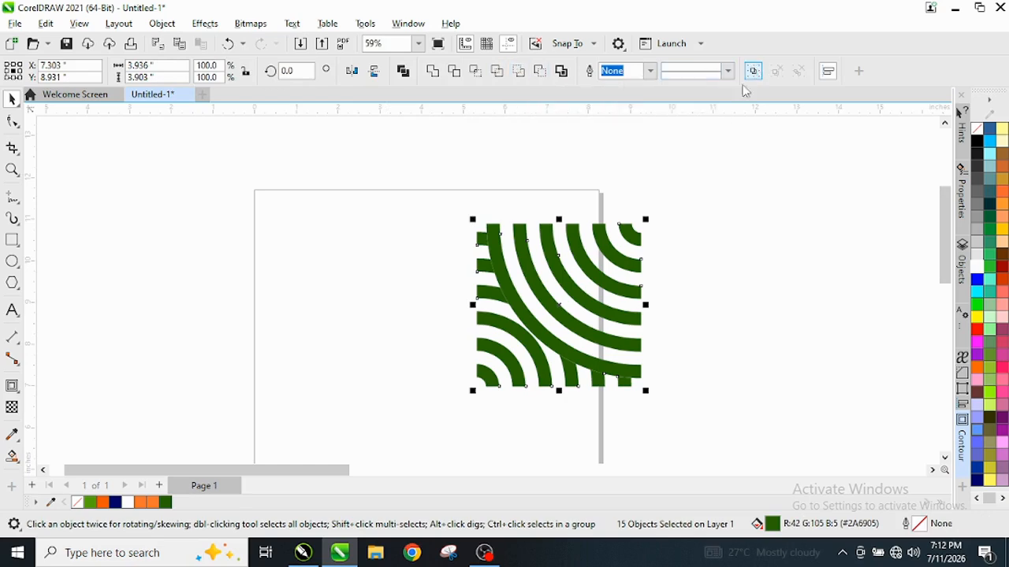
pyautogui.hotkey('ctrl', 'g')
pyautogui.moveTo(578, 294); pyautogui.dragTo(364, 261)
pyautogui.moveTo(434, 372); pyautogui.dragTo(396, 308)
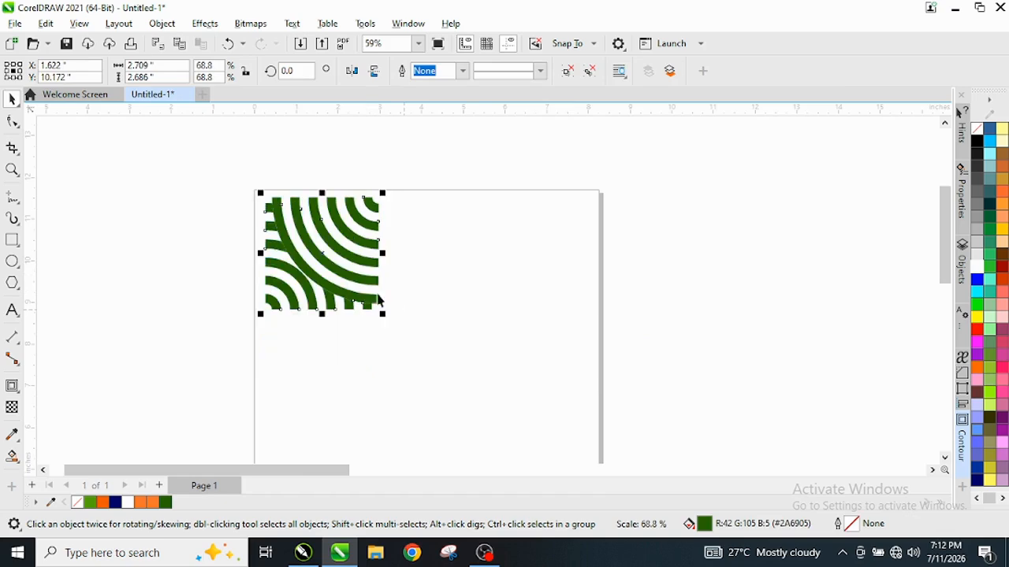
# - Place a mirrored copy of the tile flush against its right side, flipped so its longest bands curve around the lower-right corner
pyautogui.scroll(2, 308, 246)
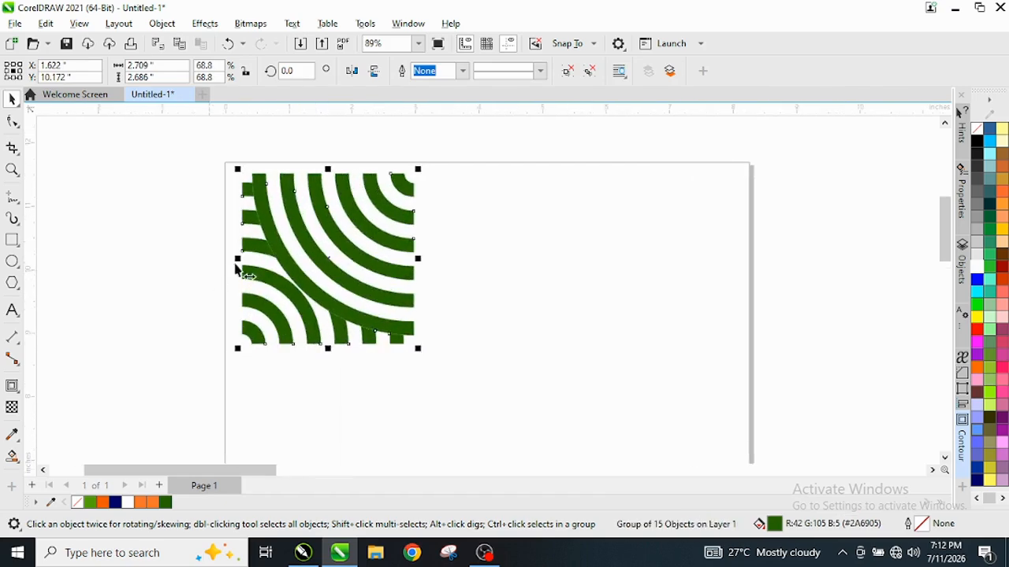
pyautogui.moveTo(237, 259); pyautogui.dragTo(510, 276)
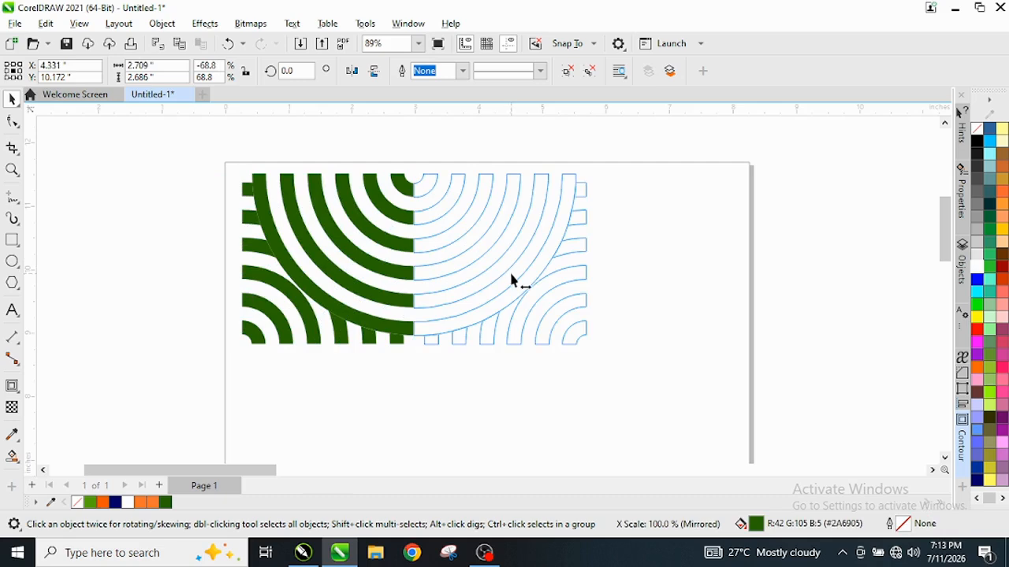
pyautogui.moveTo(511, 281); pyautogui.dragTo(516, 283)
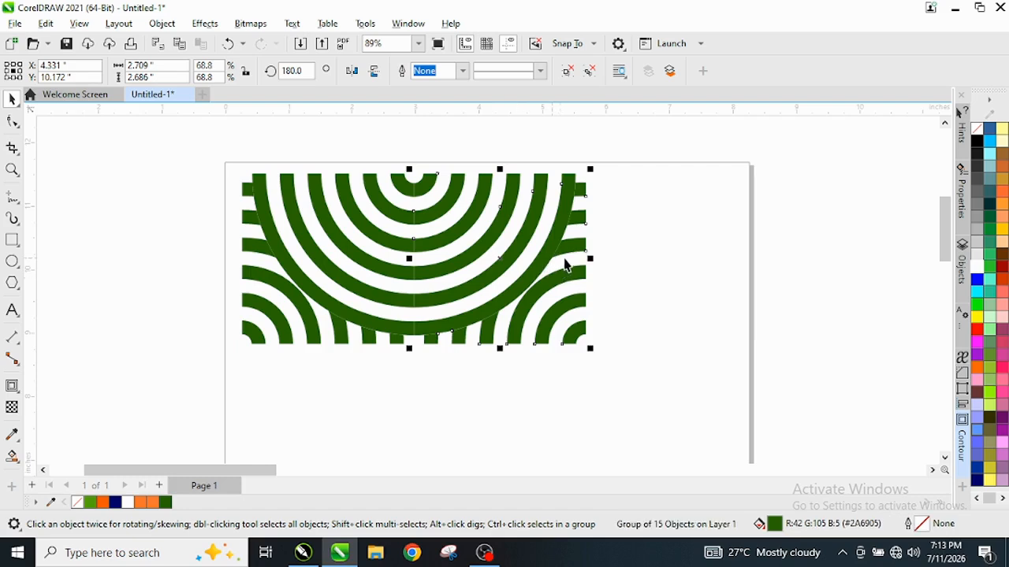
pyautogui.click(375, 73)
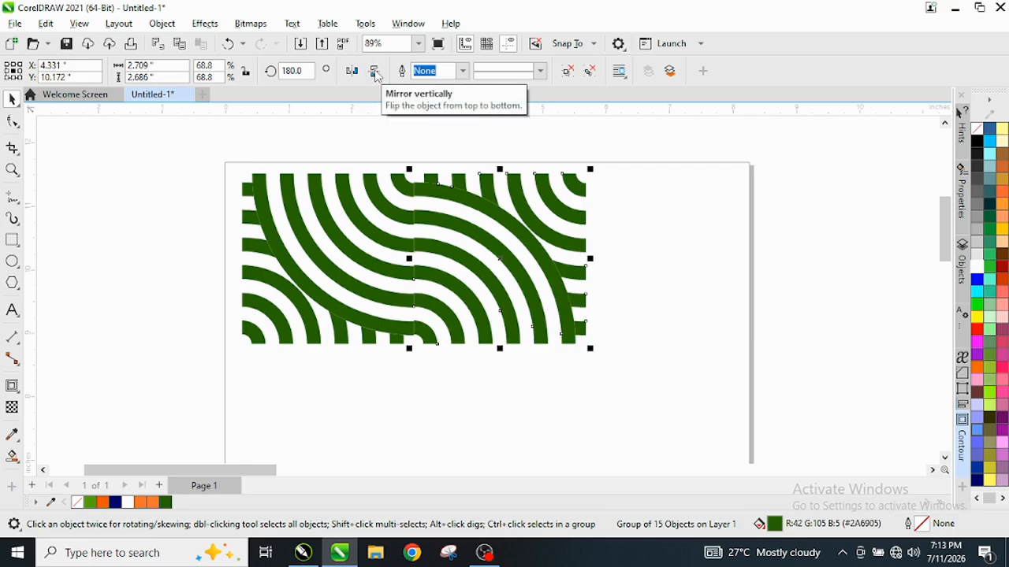
pyautogui.click(354, 75)
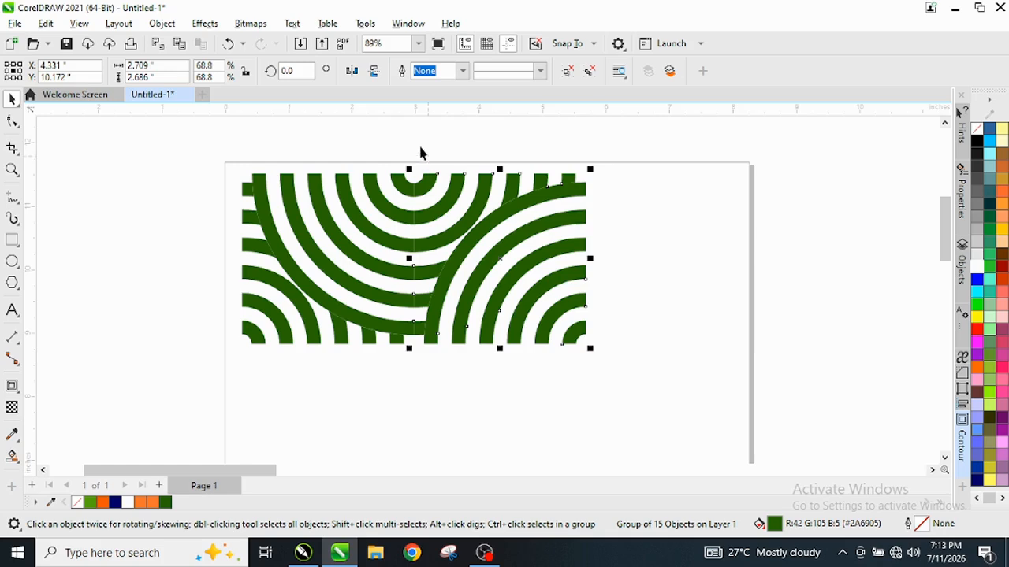
# - Select both tiles and mirror a copy horizontally to the right, forming a four-tile row with a half circle in the middle
pyautogui.scroll(2, 403, 253)
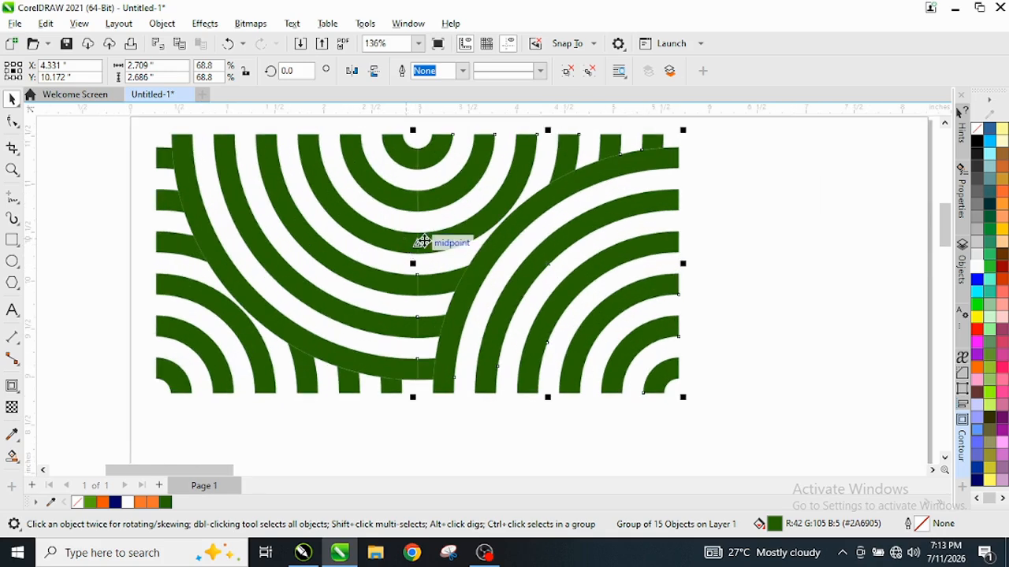
pyautogui.scroll(1, 423, 233)
pyautogui.scroll(-3, 434, 236)
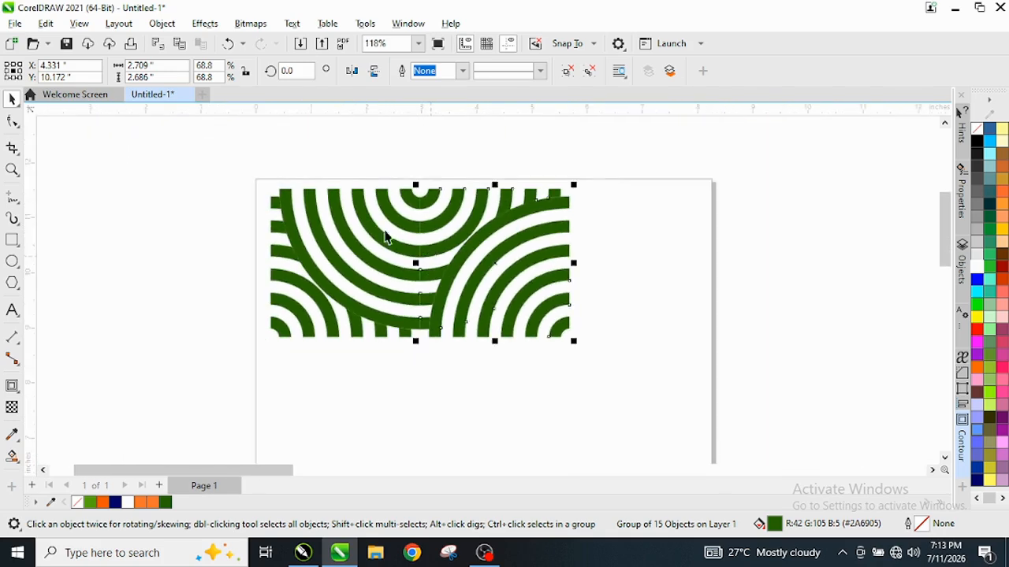
pyautogui.moveTo(243, 164); pyautogui.dragTo(608, 364)
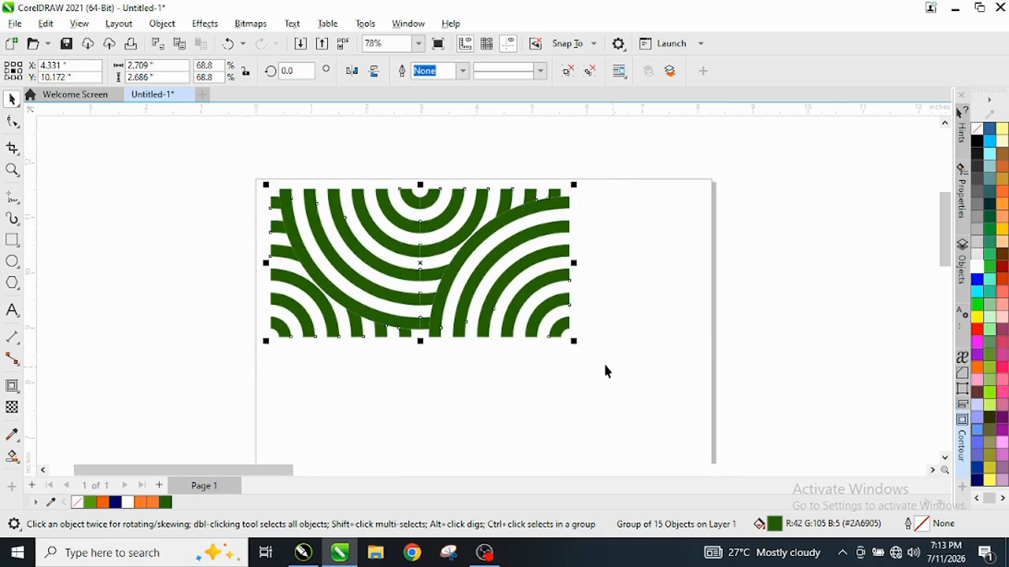
pyautogui.hotkey('ctrl', 'u')
pyautogui.moveTo(265, 263); pyautogui.dragTo(730, 294)
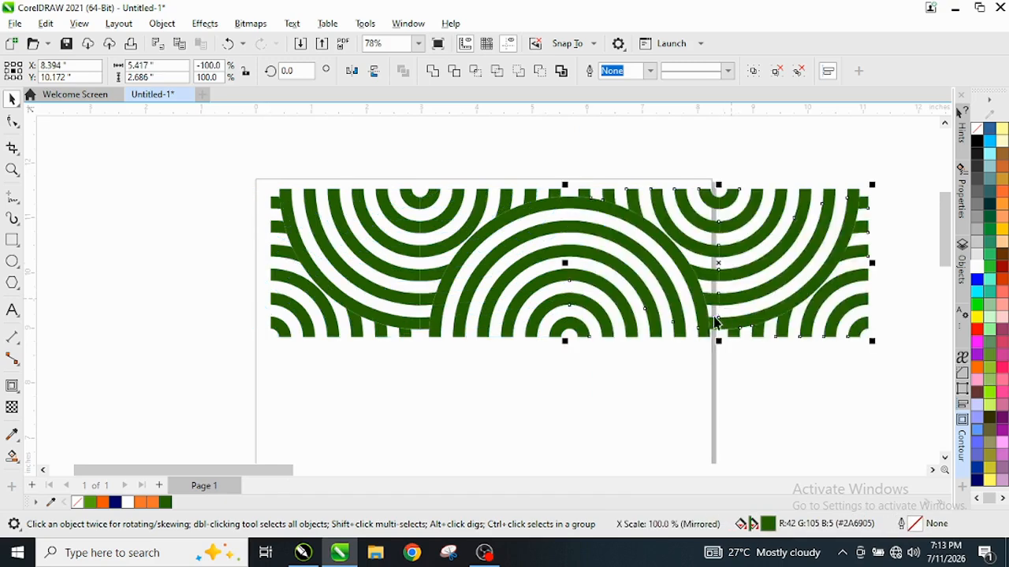
# - Select the four-tile row and mirror a copy of it vertically directly below, completing the central circle
pyautogui.scroll(-1, 477, 299)
pyautogui.scroll(-1, 477, 300)
pyautogui.moveTo(811, 210); pyautogui.dragTo(301, 341)
pyautogui.scroll(1, 678, 354)
pyautogui.moveTo(481, 190); pyautogui.dragTo(486, 374)
# - Select both rows and mirror a copy of the eight tiles vertically below them, forming a four-by-four block
pyautogui.scroll(-1, 582, 414)
pyautogui.scroll(1, 595, 401)
pyautogui.scroll(-2, 540, 288)
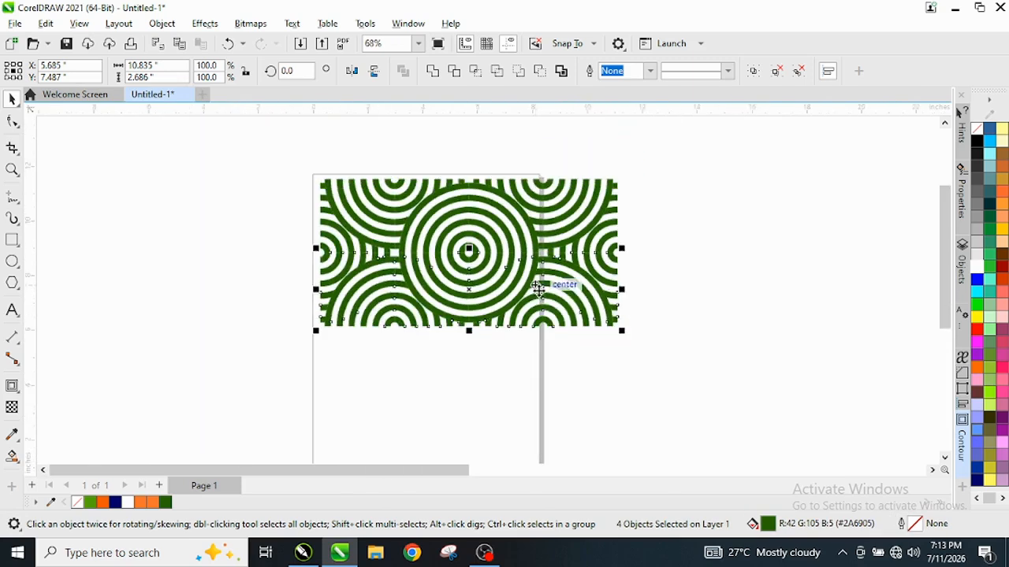
pyautogui.scroll(-1, 587, 319)
pyautogui.moveTo(332, 167); pyautogui.dragTo(617, 346)
pyautogui.moveTo(489, 194); pyautogui.dragTo(491, 355)
pyautogui.scroll(1, 606, 401)
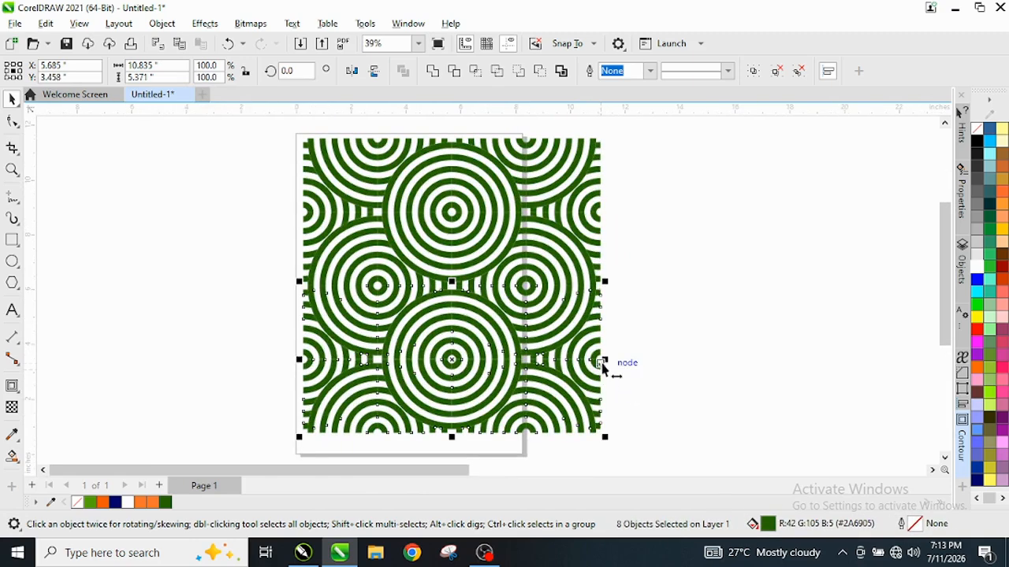
# - Examine the whole sixteen-tile pattern up close, clear the selection and show the pattern in full-screen preview
pyautogui.scroll(-1, 523, 275)
pyautogui.scroll(1, 581, 270)
pyautogui.scroll(-1, 491, 288)
pyautogui.scroll(1, 479, 236)
pyautogui.moveTo(236, 148); pyautogui.dragTo(587, 449)
pyautogui.scroll(-1, 487, 224)
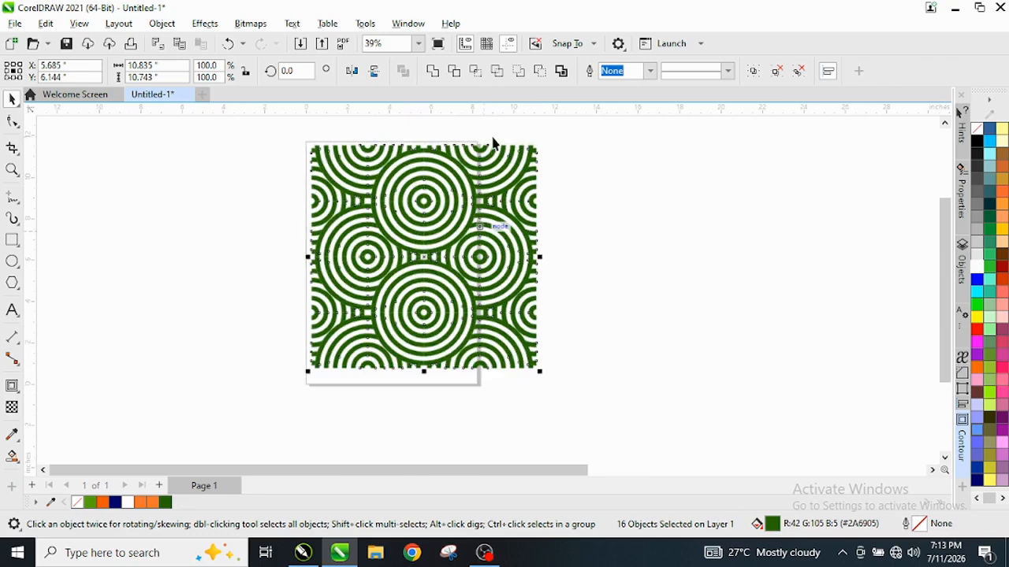
pyautogui.scroll(1, 508, 145)
pyautogui.click(12, 172)
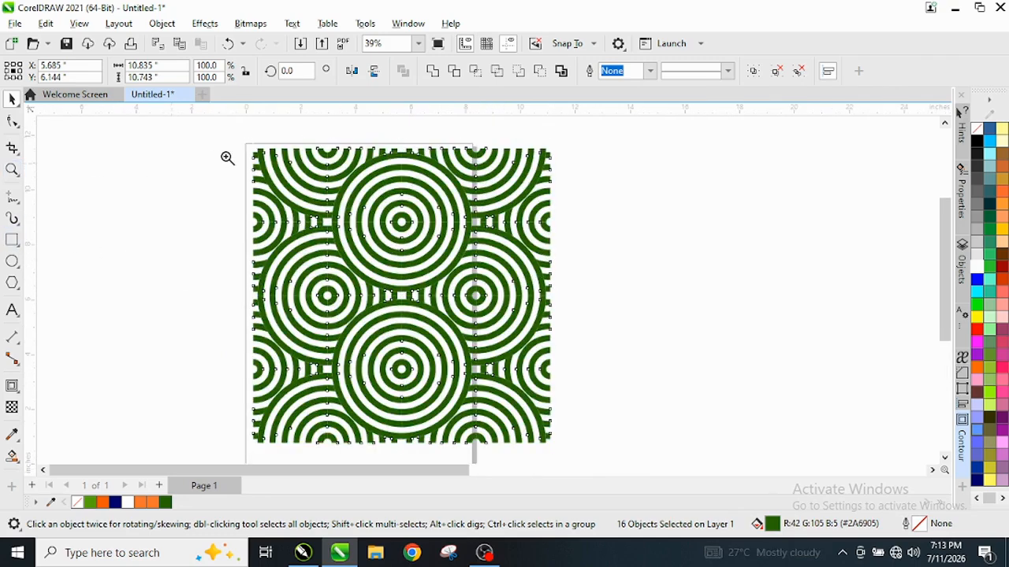
pyautogui.moveTo(527, 425); pyautogui.dragTo(558, 444)
pyautogui.press('space')
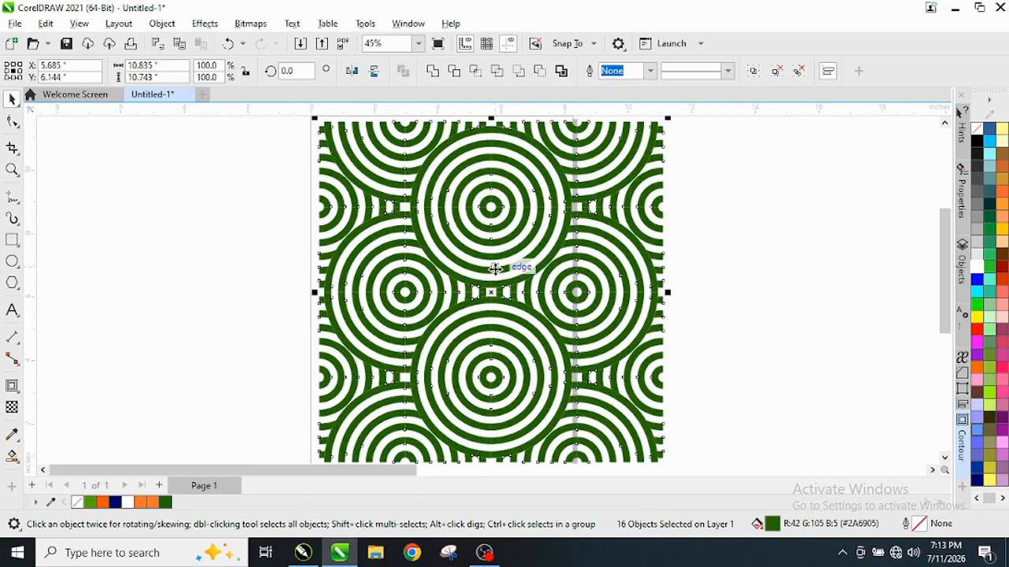
pyautogui.click(719, 282)
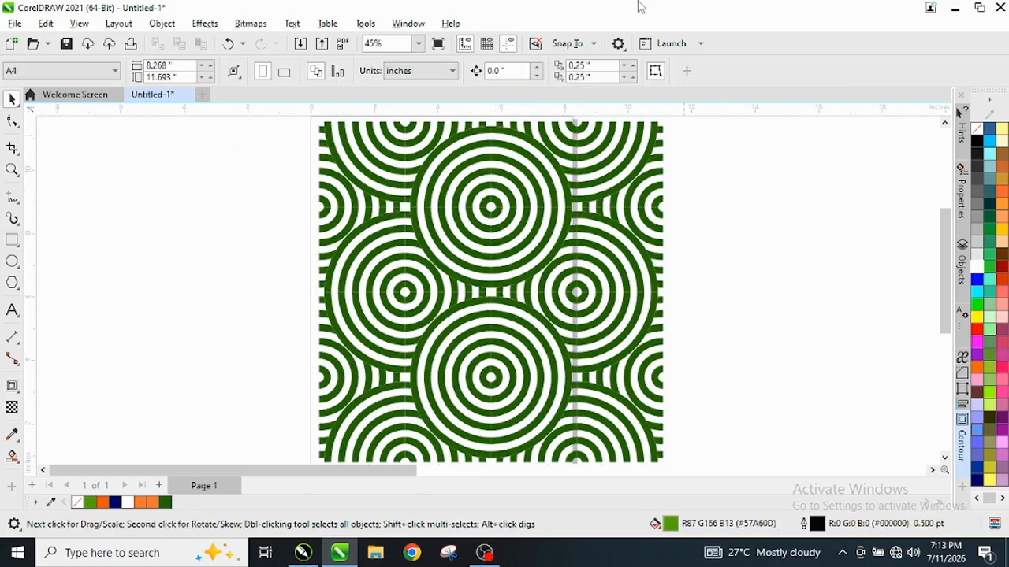
pyautogui.press('F9')
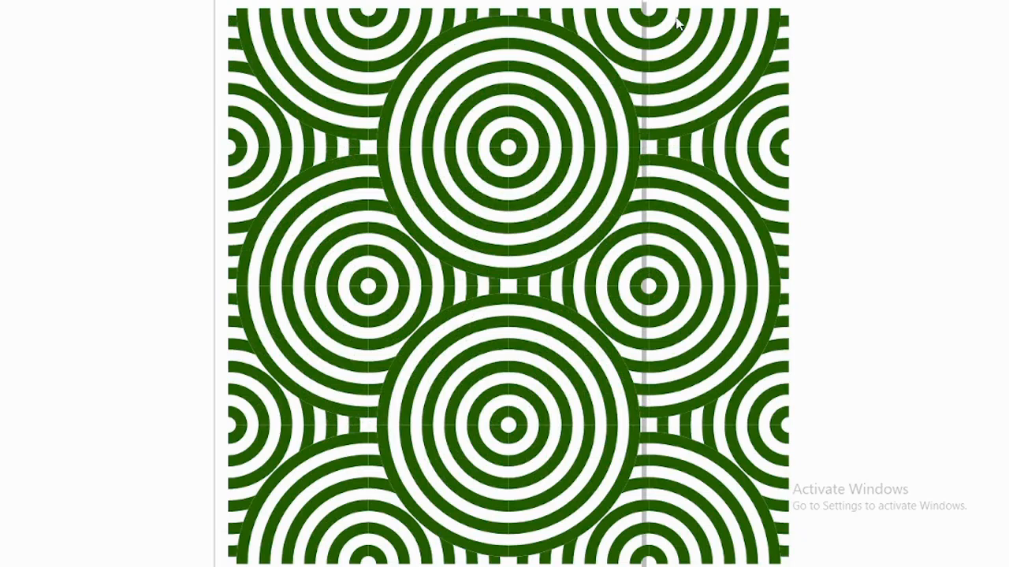